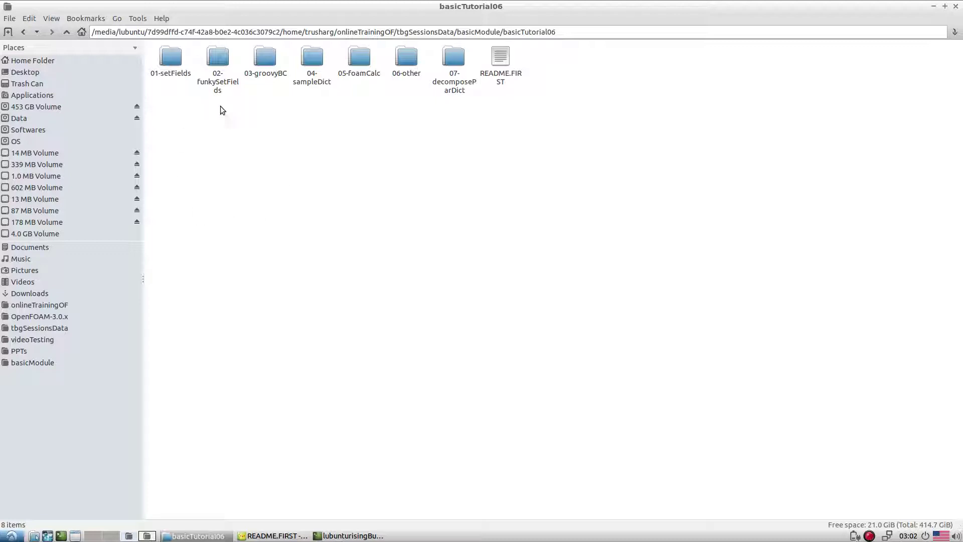
Open a second file manager tab and browse from the home folder to OpenFOAM/swak4Foam
click(238, 91)
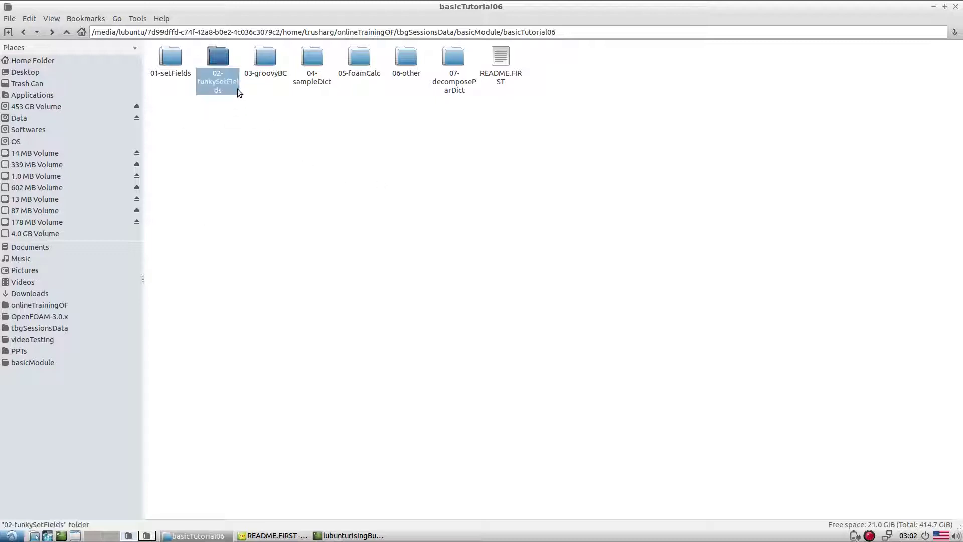
click(276, 82)
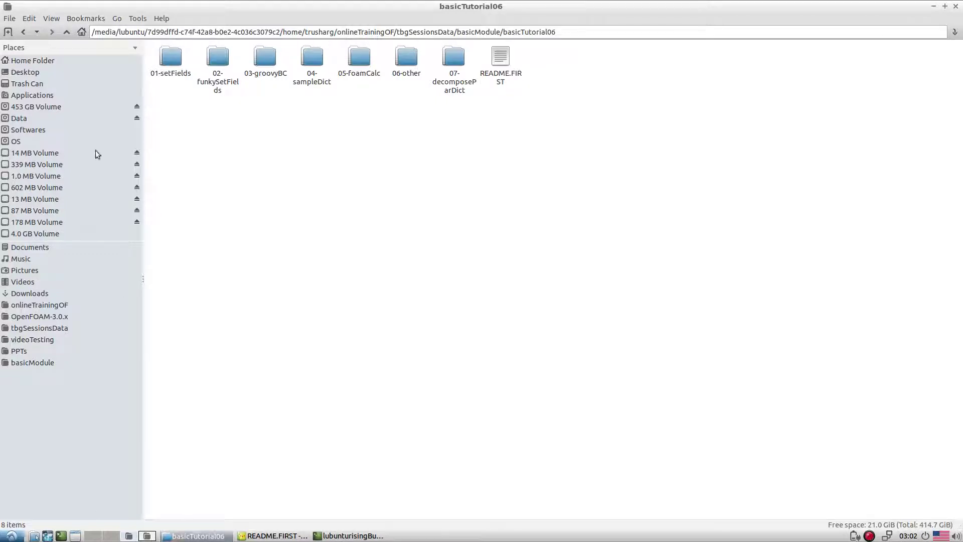
click(11, 19)
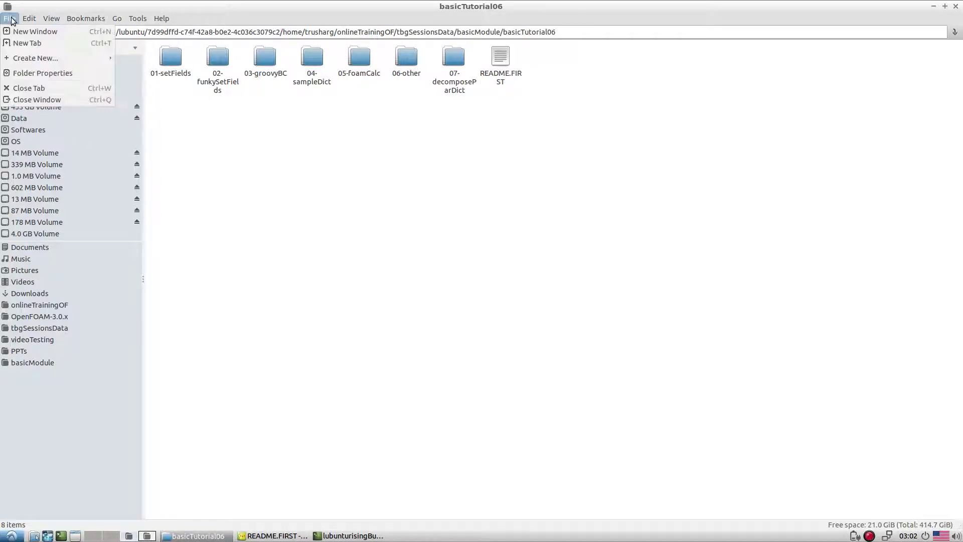
click(25, 41)
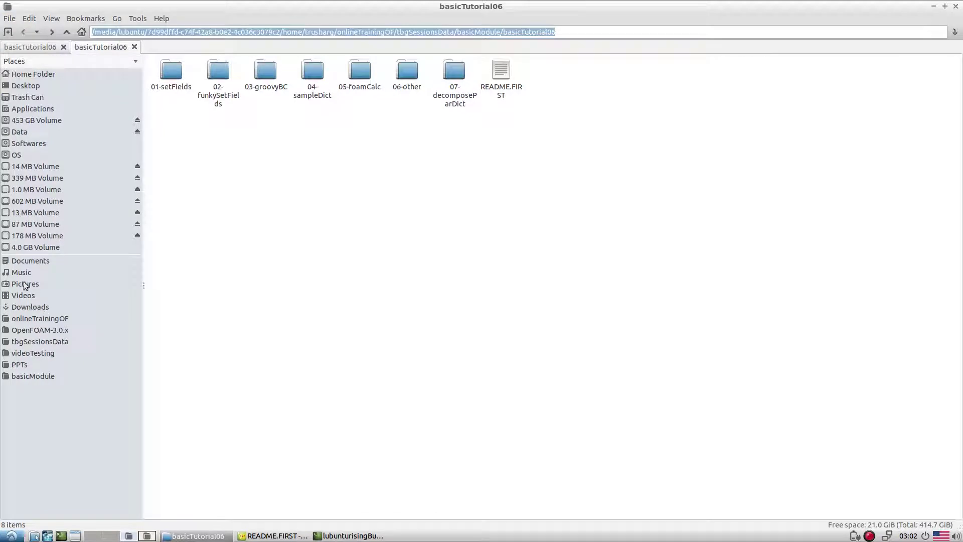
click(26, 75)
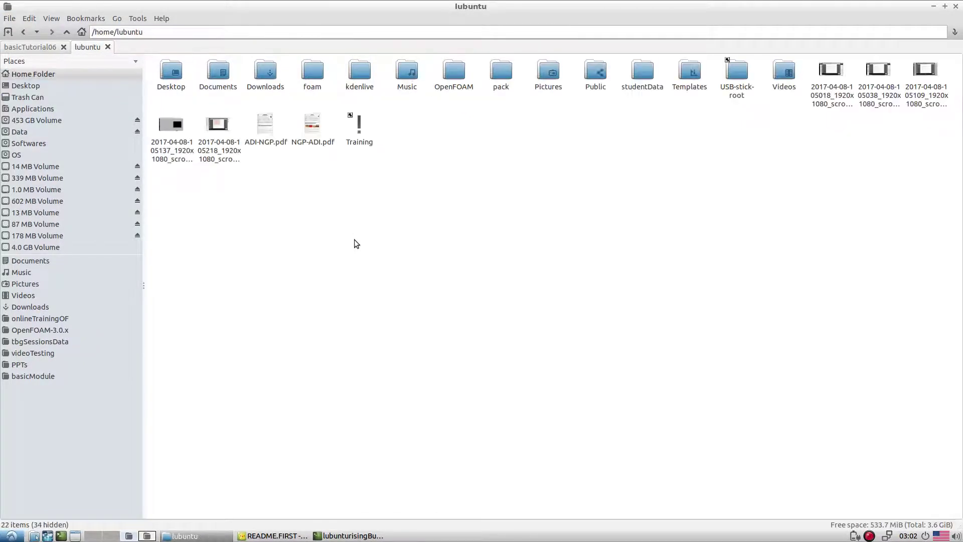
double_click(452, 90)
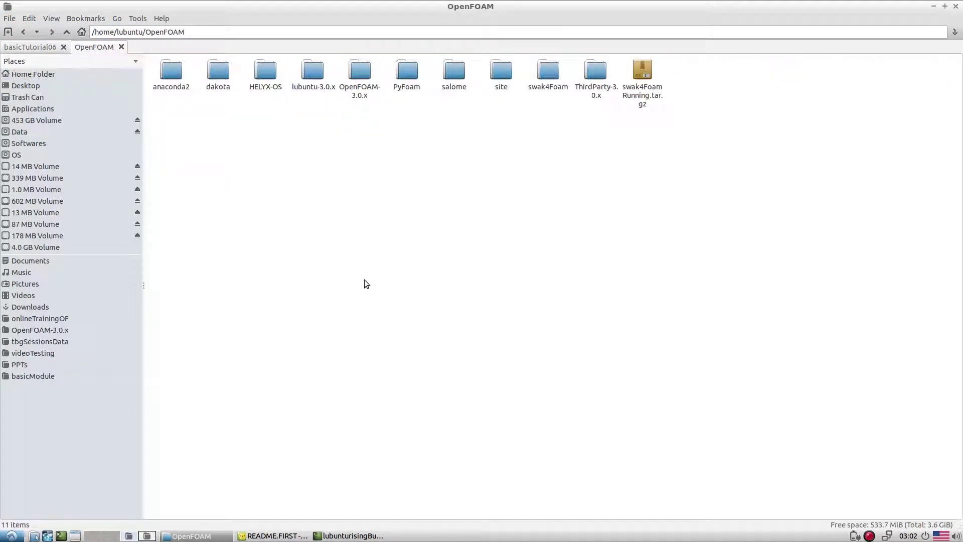
double_click(546, 88)
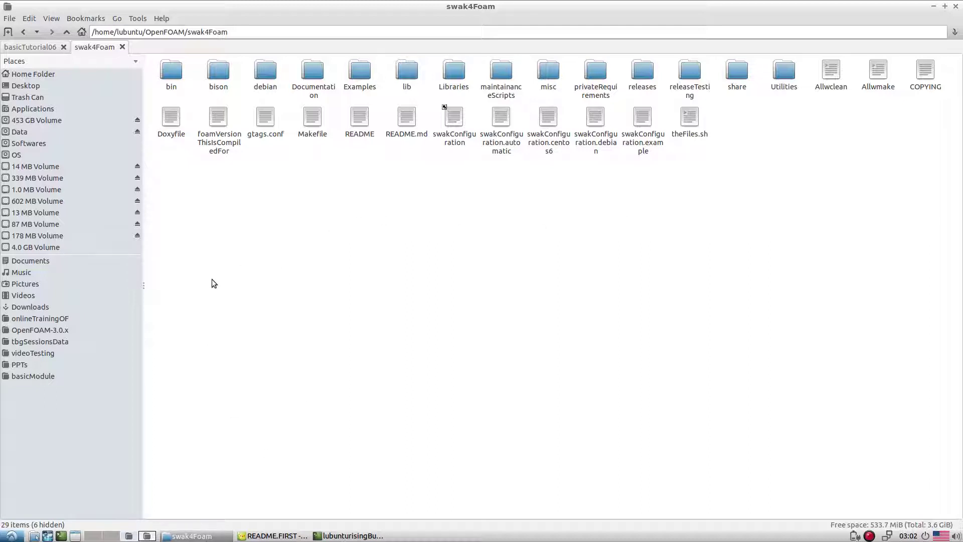
Return to the basicTutorial06 tab and open the kelvinHelmotz case folder inside 02-funkySetFields
click(42, 47)
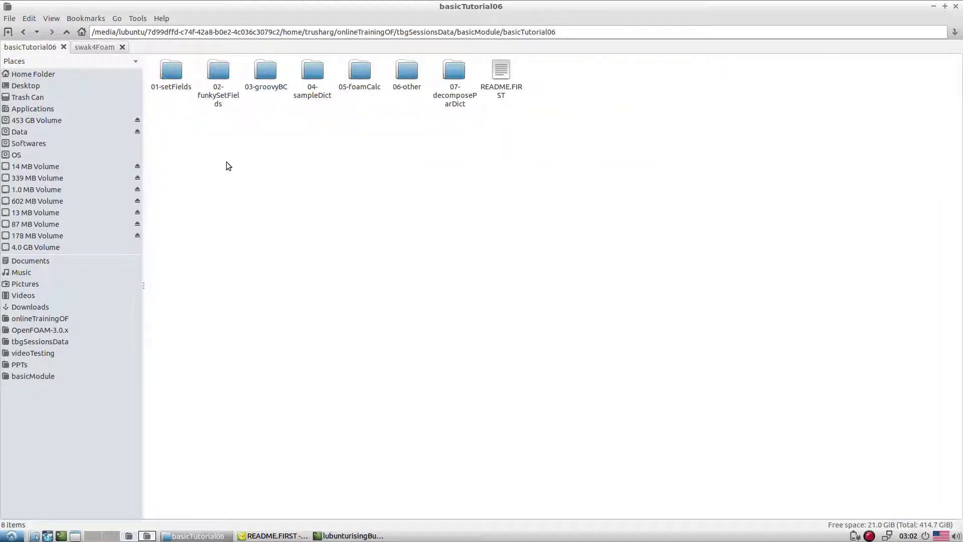
double_click(220, 103)
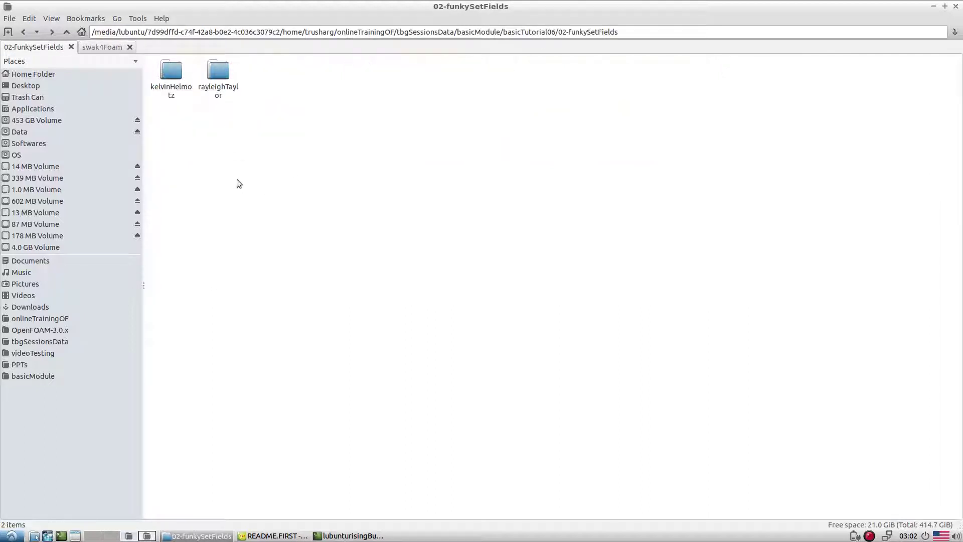
double_click(167, 81)
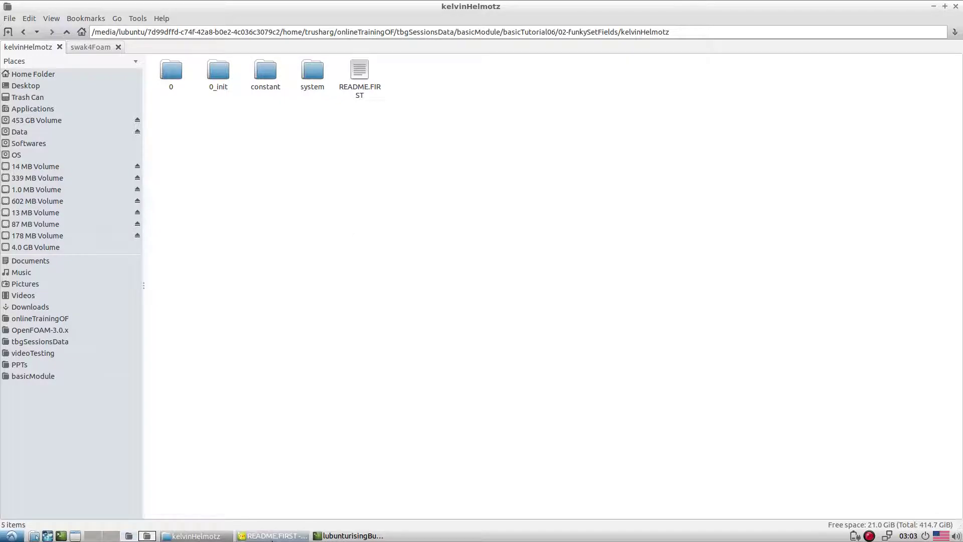
Close the risingBubble README.FIRST in Geany and open the README.FIRST of the kelvinHelmotz case instead
click(275, 536)
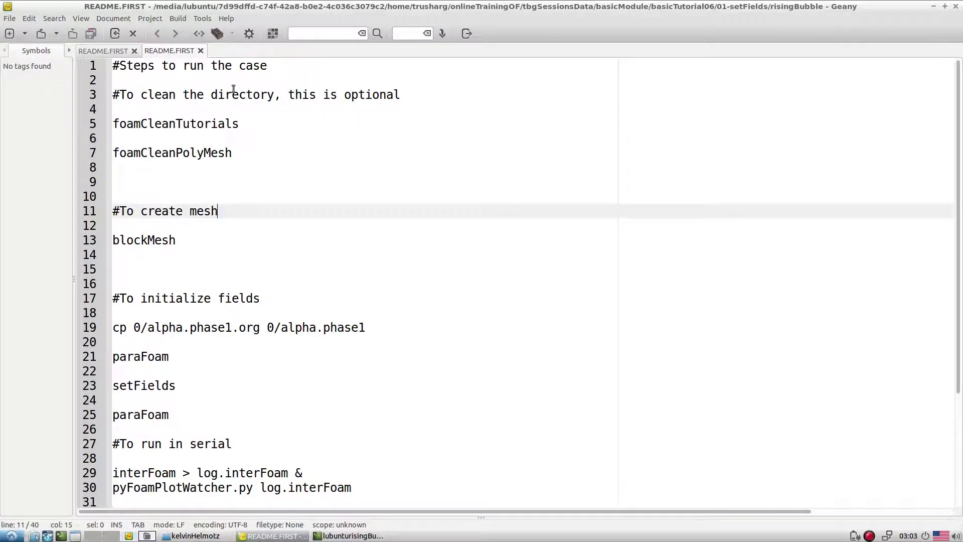
click(200, 50)
key(alt+Tab)
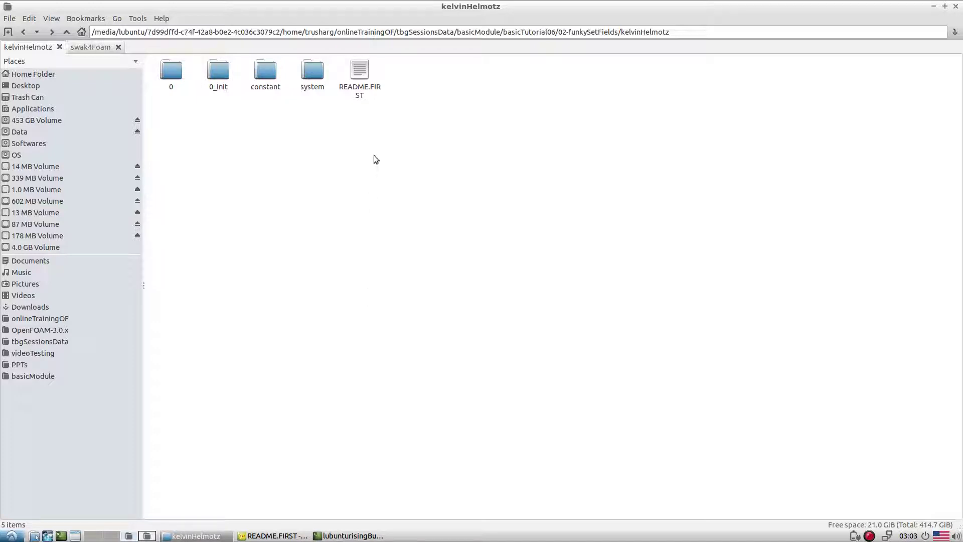
click(359, 87)
right_click(356, 85)
click(380, 124)
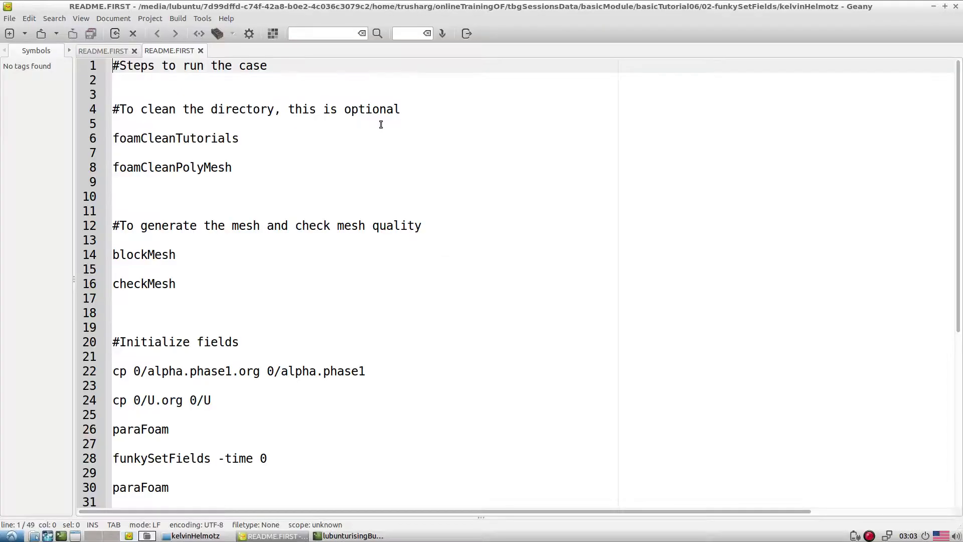
Read through the run steps in README.FIRST, highlighting the interFoam solver and the funkySetFields command
scroll(378, 165, down, 3)
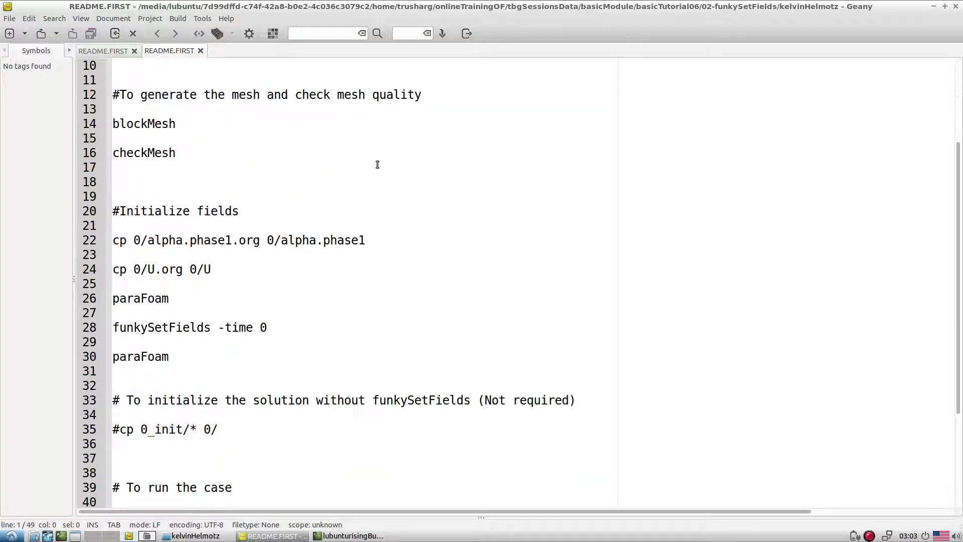
scroll(377, 165, down, 3)
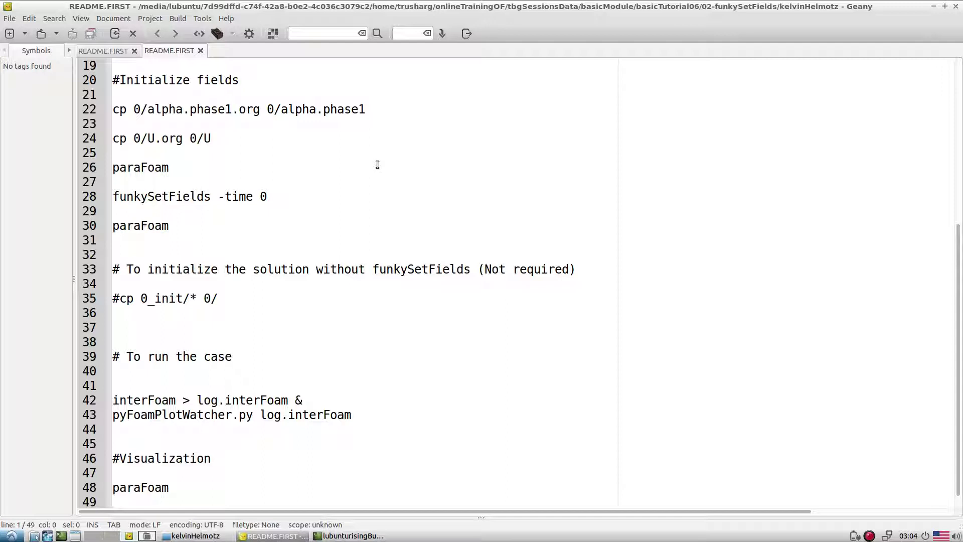
double_click(148, 399)
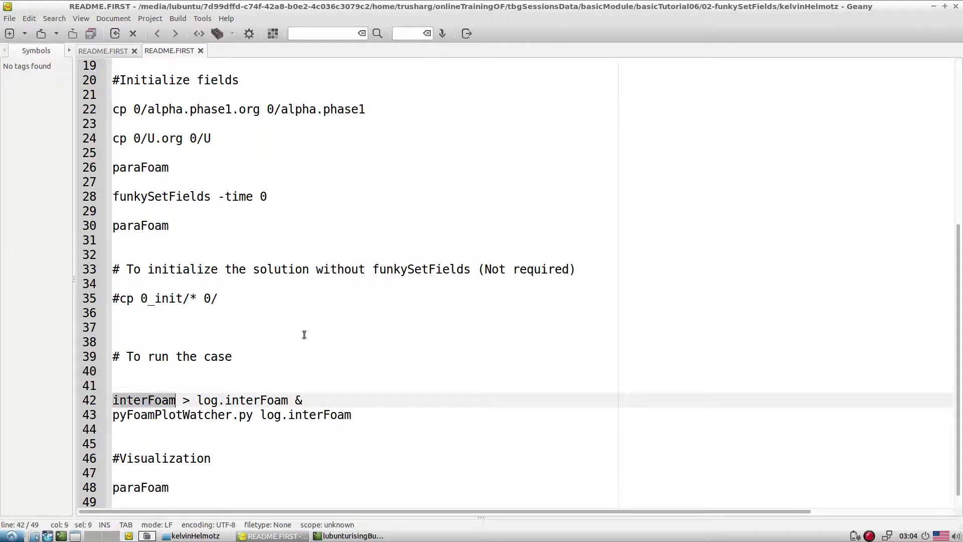
click(339, 319)
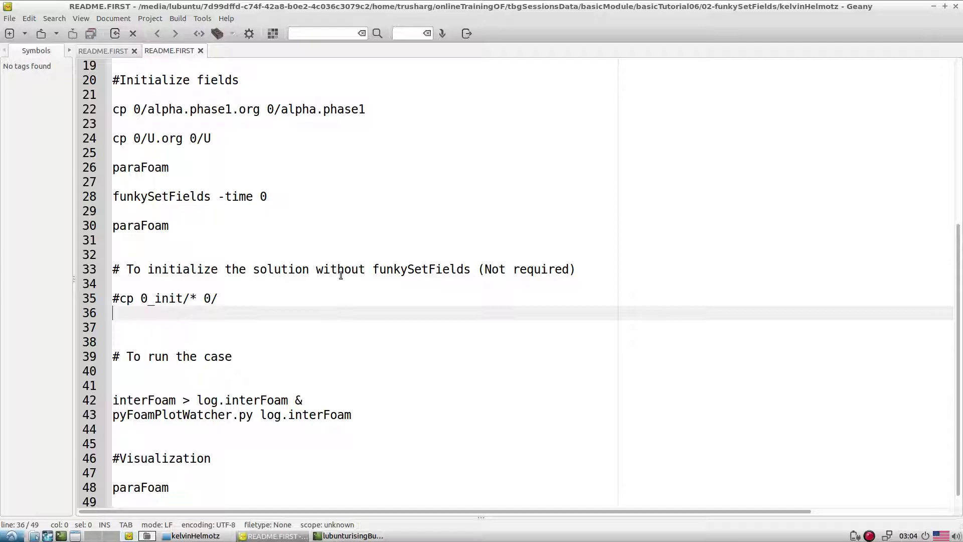
double_click(178, 195)
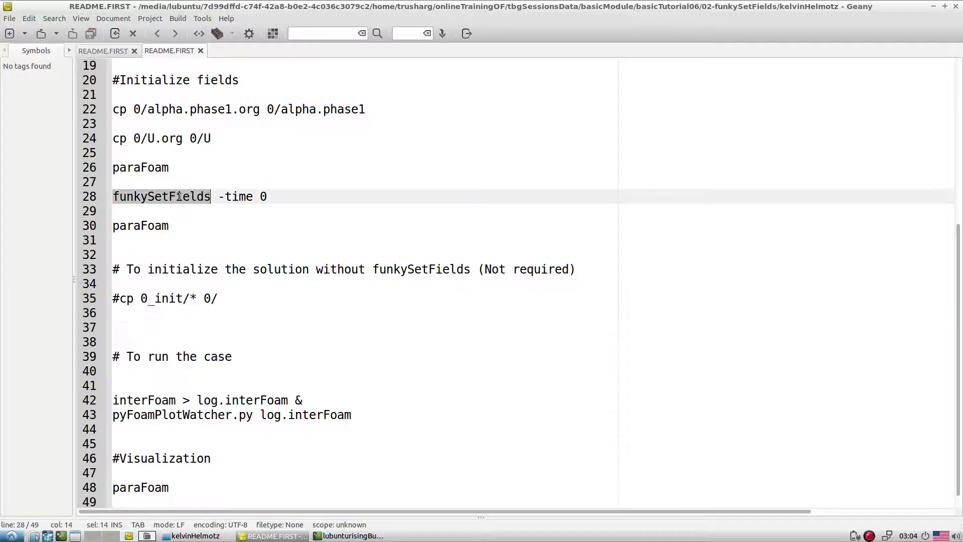
scroll(279, 253, up, 6)
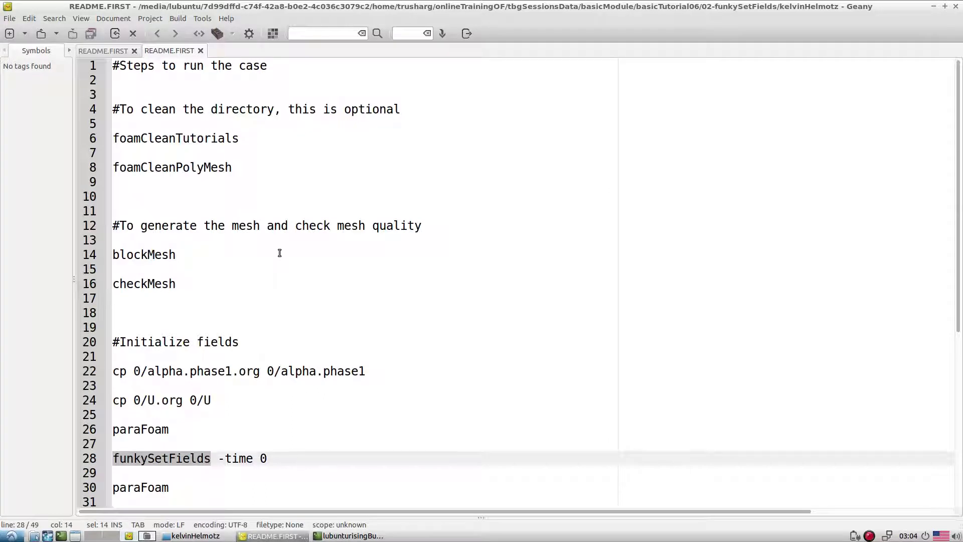
Copy the kelvinHelmotz folder path from the file manager and change the terminal's working directory to it with cd
click(193, 536)
double_click(250, 31)
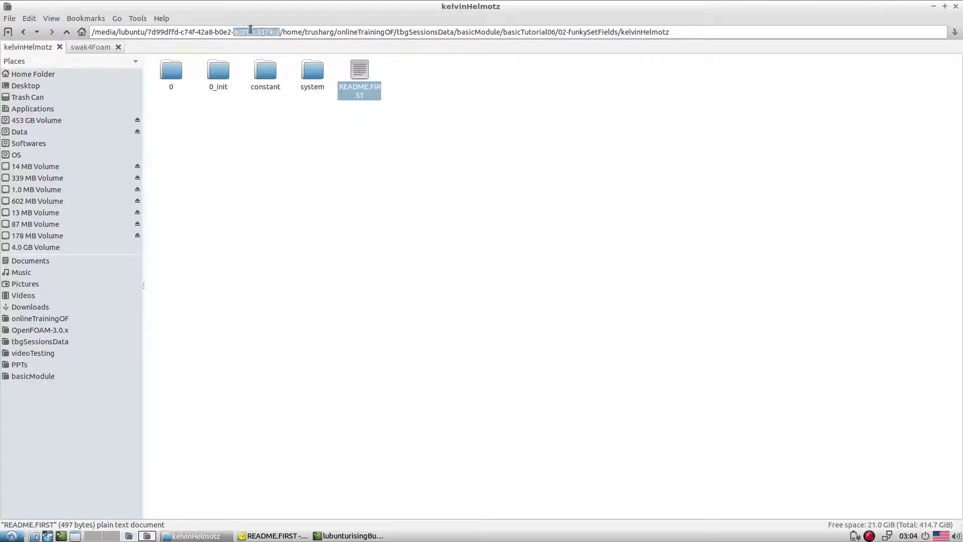
triple_click(250, 31)
click(351, 536)
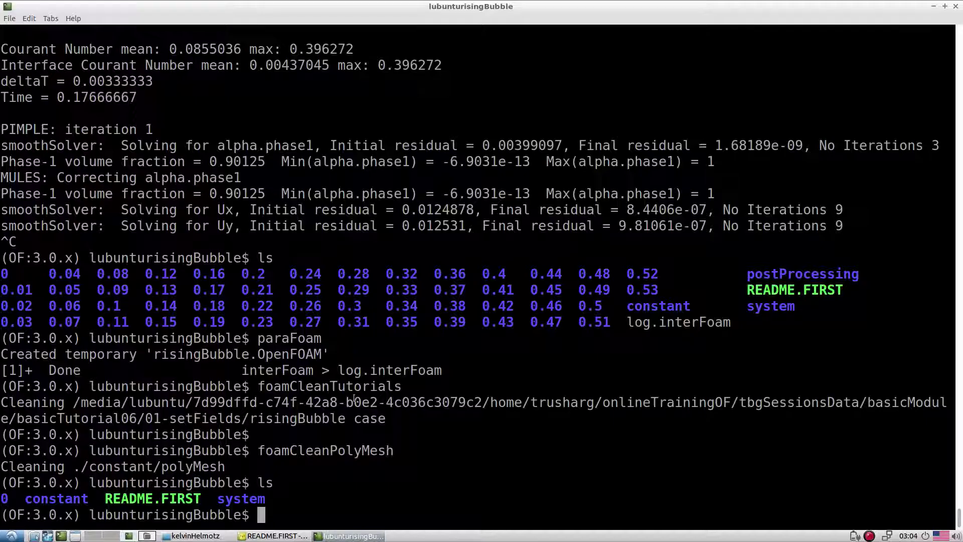
text(cd)
middle_click(374, 303)
key(Return)
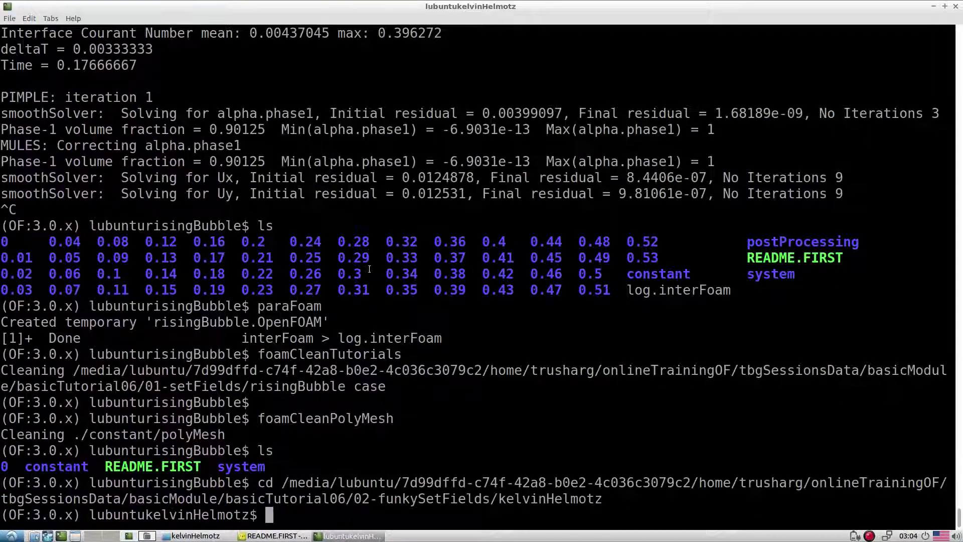
Copy foamCleanTutorials and foamCleanPolyMesh from the README, run them in the terminal, and list the case contents with ls
click(273, 536)
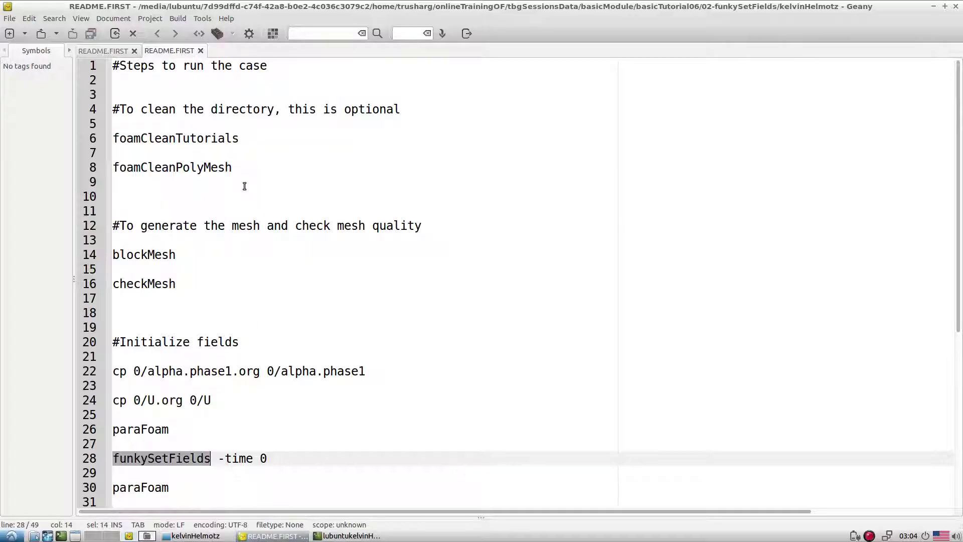
drag(246, 170, 69, 139)
key(ctrl+c)
click(351, 536)
middle_click(492, 371)
key(Return)
text(ls)
key(Return)
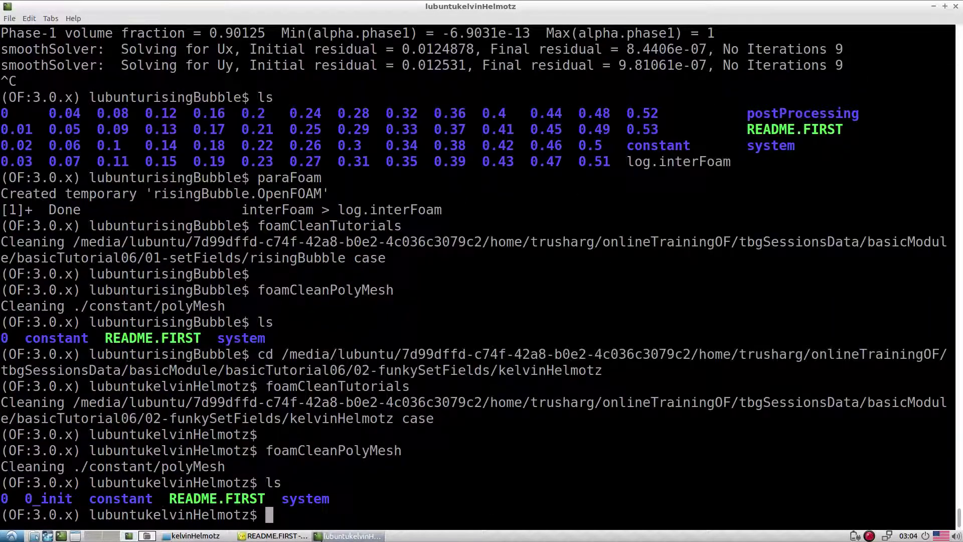
Generate the case mesh by copying the blockMesh command from the README and running it in the terminal
key(alt+Tab)
double_click(137, 255)
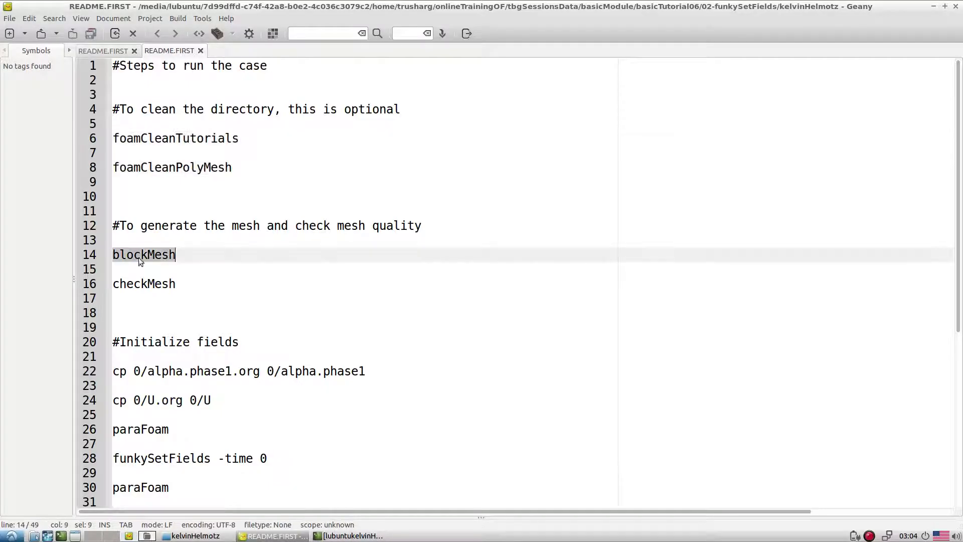
key(alt+Tab)
middle_click(395, 461)
key(Return)
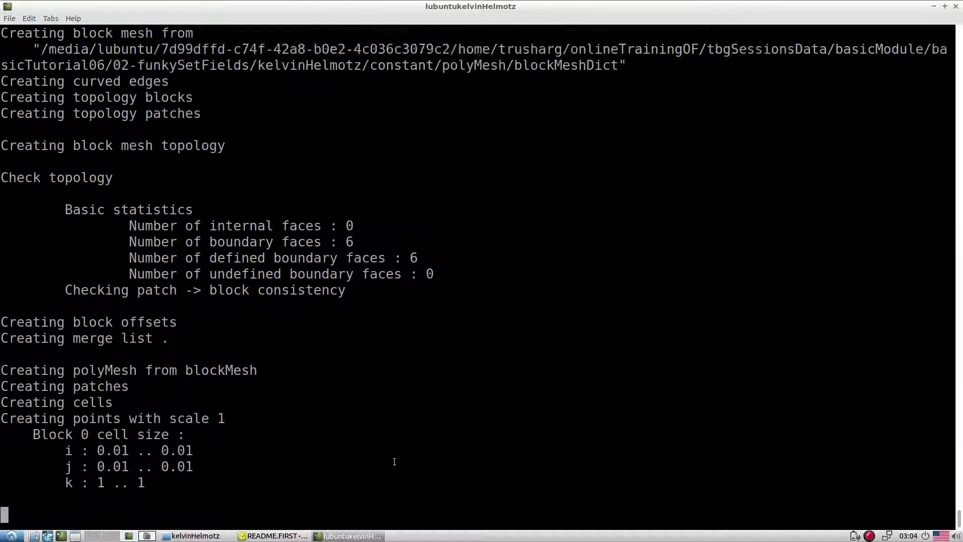
Launch paraFoam from the terminal and load the kelvinHelmotz case in ParaView with all mesh parts enabled
text(paraFoam)
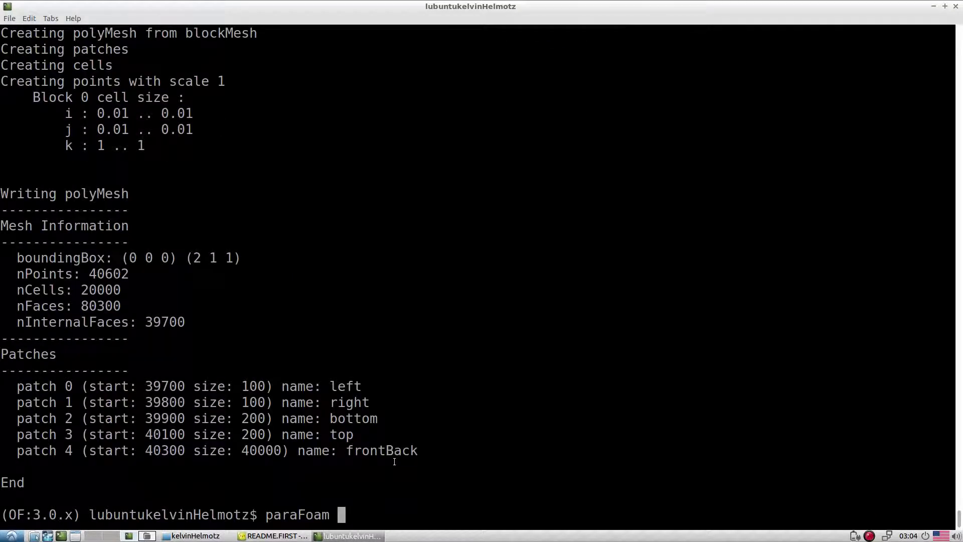
key(Return)
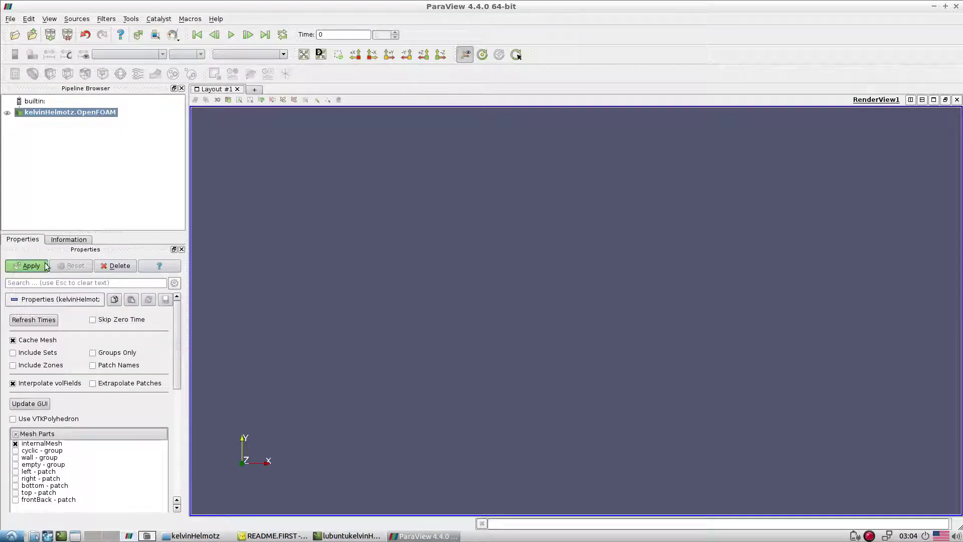
click(44, 265)
scroll(176, 347, down, 1)
drag(176, 347, 176, 392)
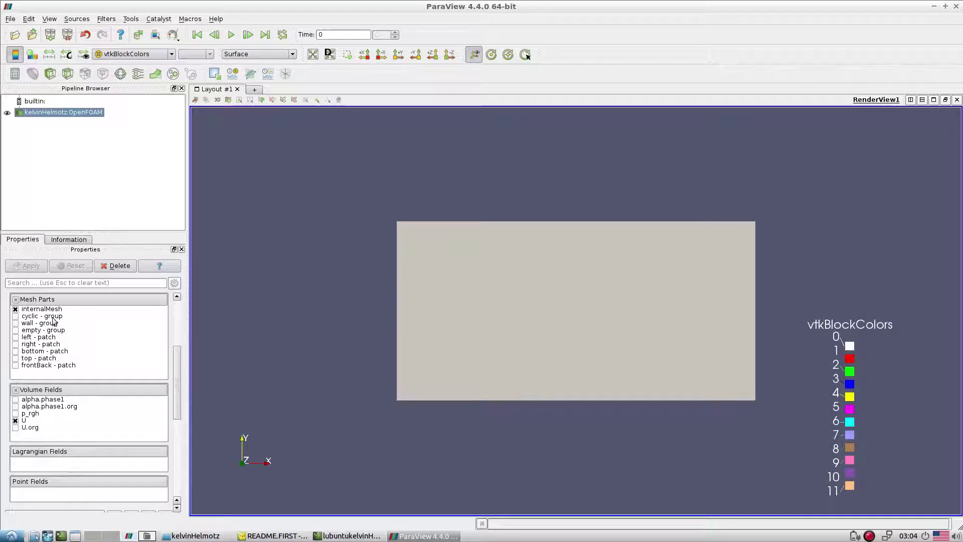
click(16, 299)
click(31, 266)
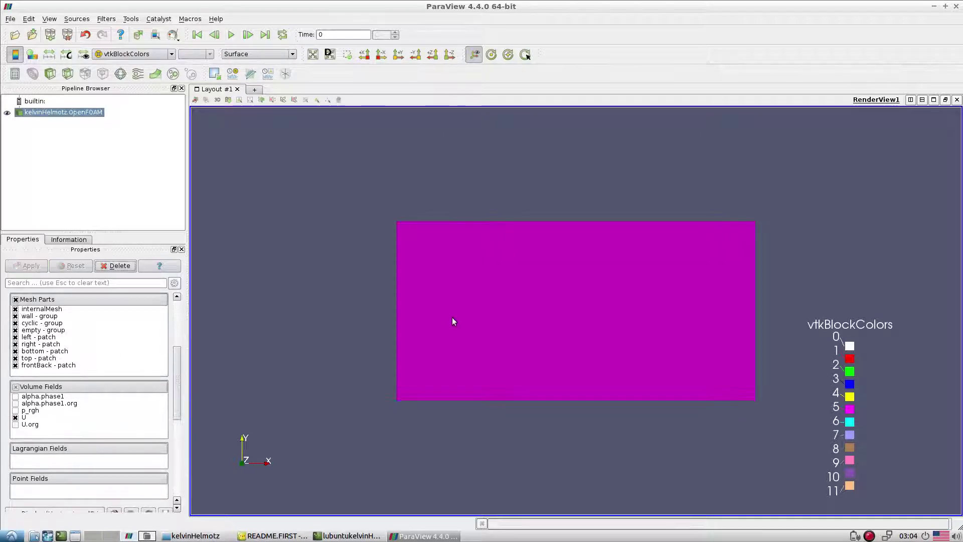
Display the mesh as Surface With Edges and inspect its cells and boundary patches from several angles
drag(415, 318, 454, 270)
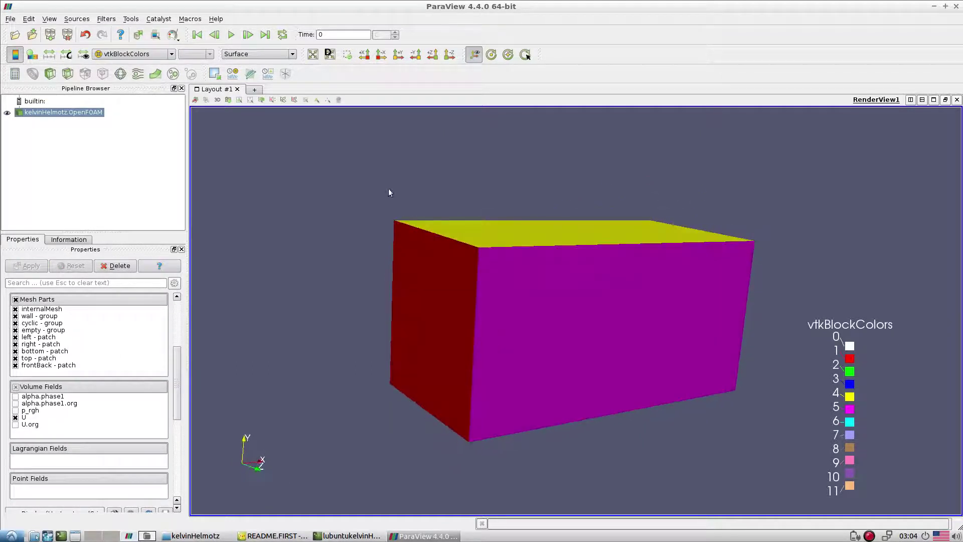
click(259, 54)
click(263, 91)
drag(381, 190, 445, 262)
scroll(473, 340, up, 5)
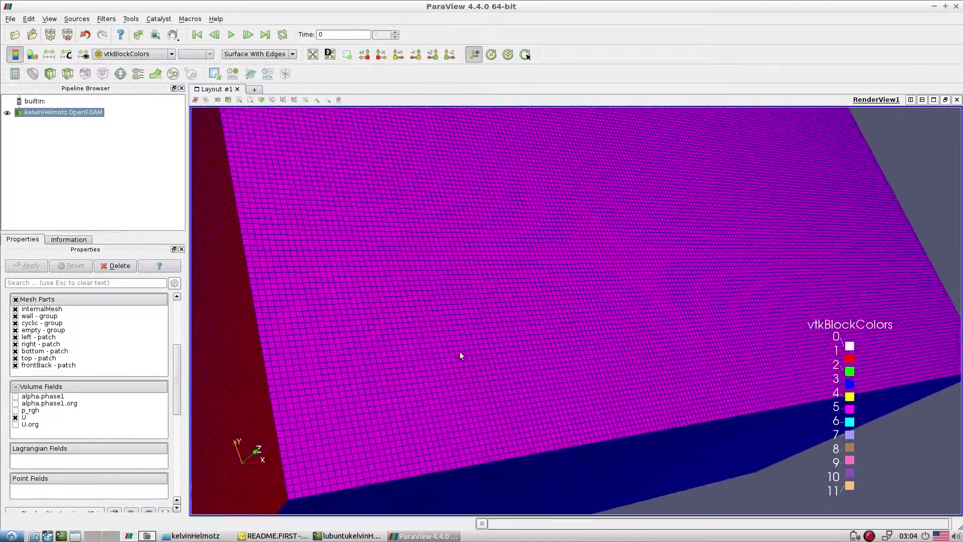
drag(460, 355, 529, 479)
scroll(553, 334, down, 5)
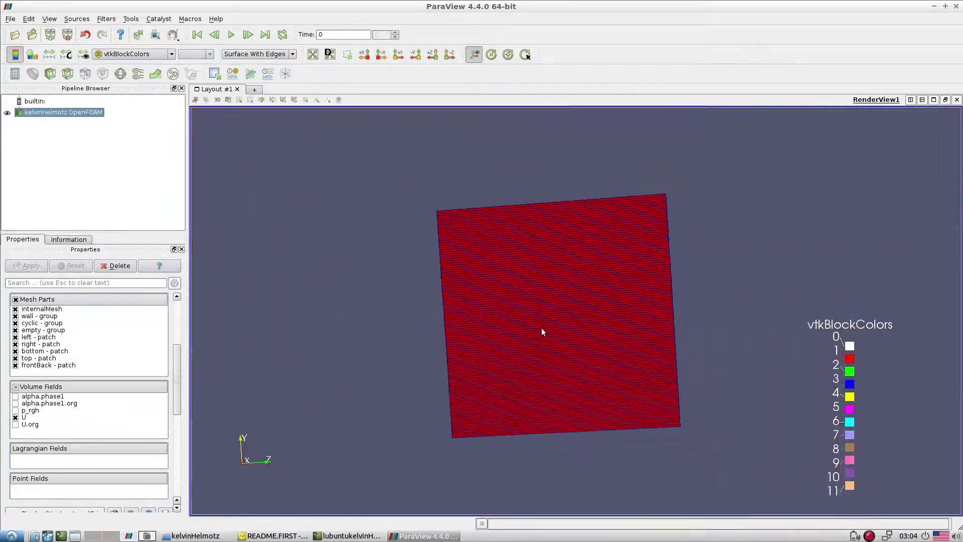
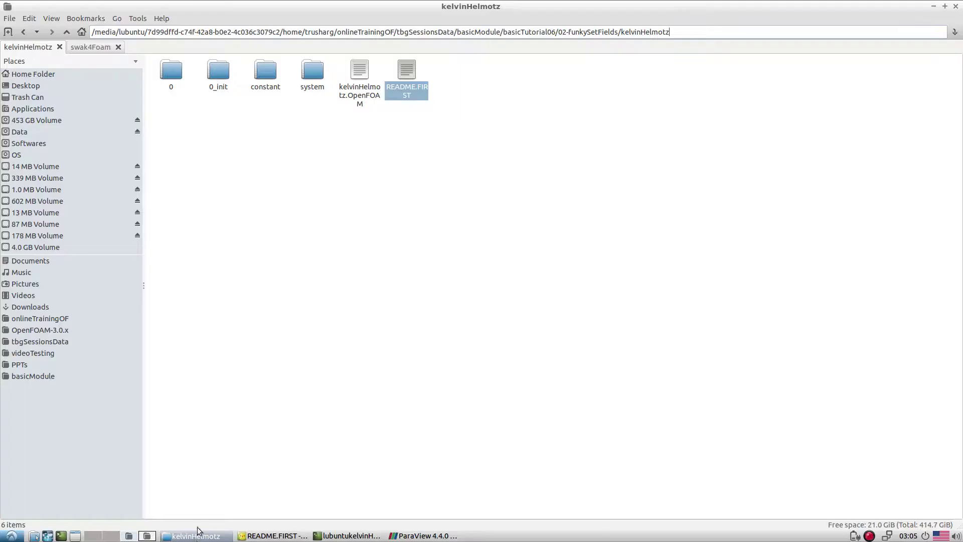
Open the boundary file from the case's constant/polyMesh folder in the Geany text editor
click(201, 536)
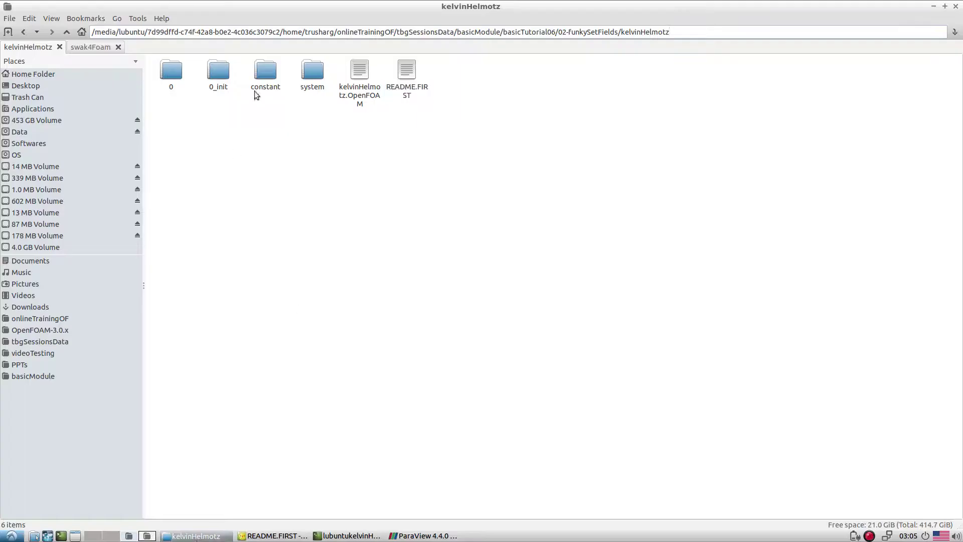
double_click(264, 75)
double_click(171, 75)
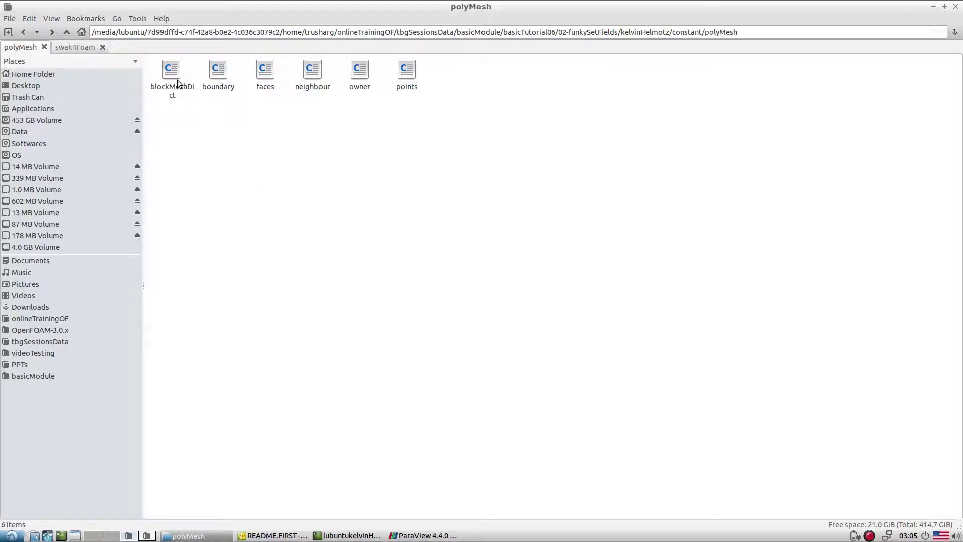
right_click(221, 87)
click(245, 119)
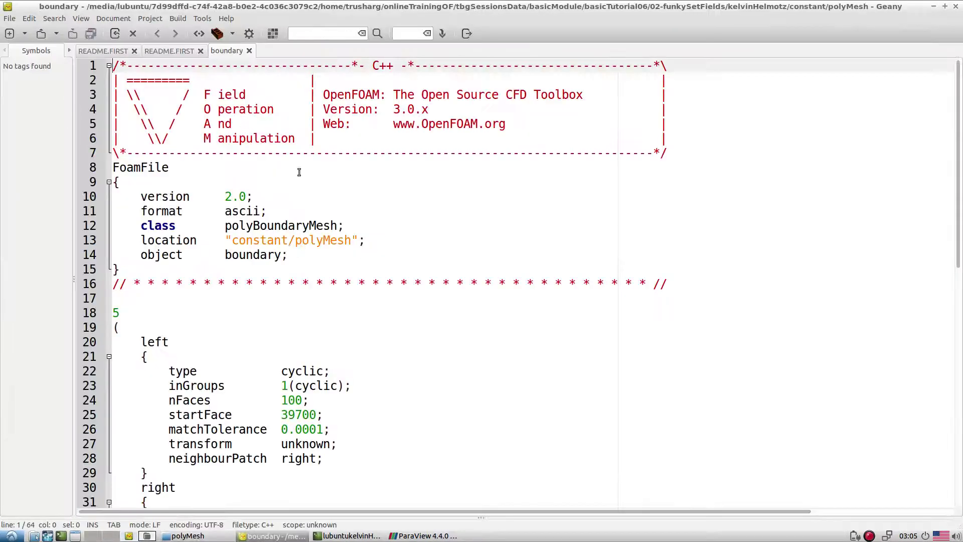
Examine the left and right patch definitions in the boundary file and compare them with the cyclic group shown in ParaView
scroll(367, 246, down, 3)
click(153, 213)
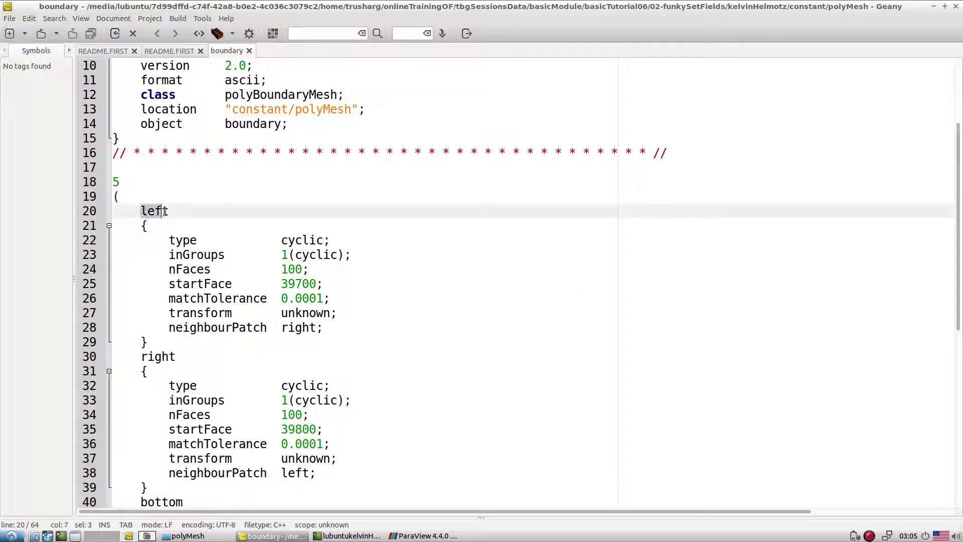
click(158, 361)
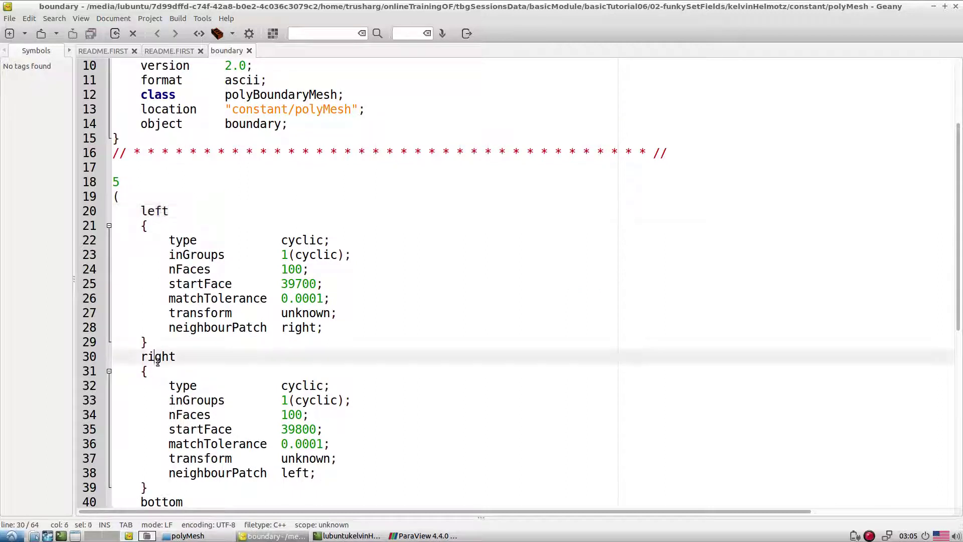
double_click(306, 241)
double_click(178, 254)
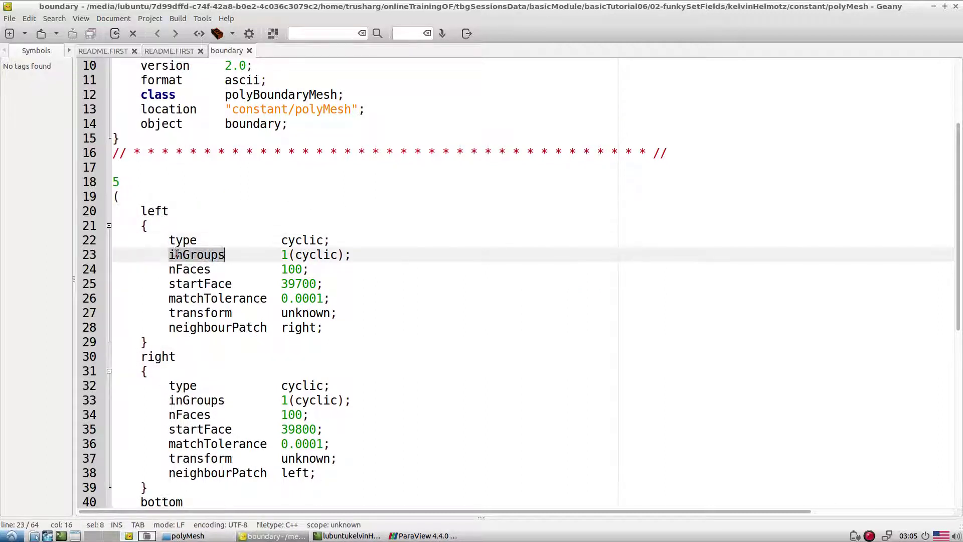
click(424, 536)
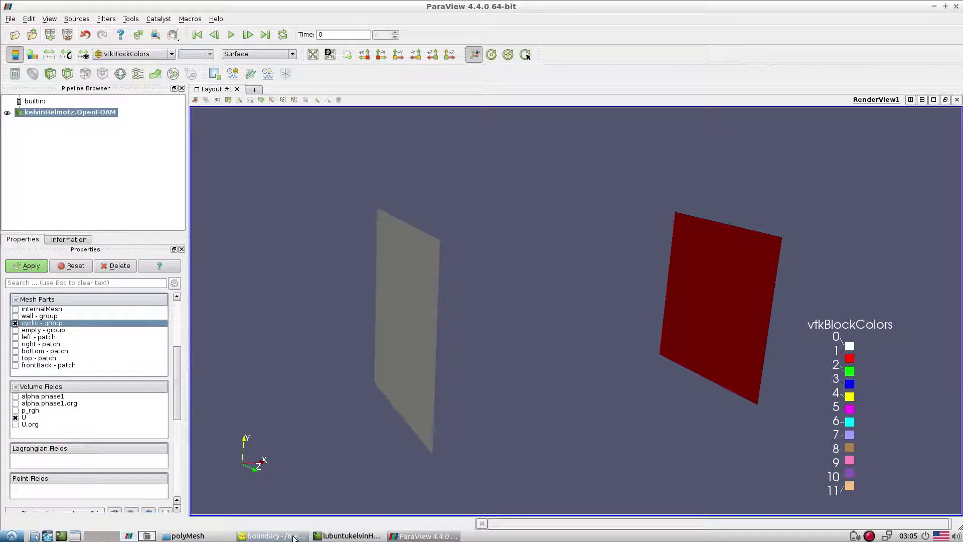
click(271, 536)
Examine the face, matchTolerance, transform and neighbourPatch entries of the left and right patches, and read on through the remaining patches
drag(172, 211, 314, 212)
triple_click(174, 226)
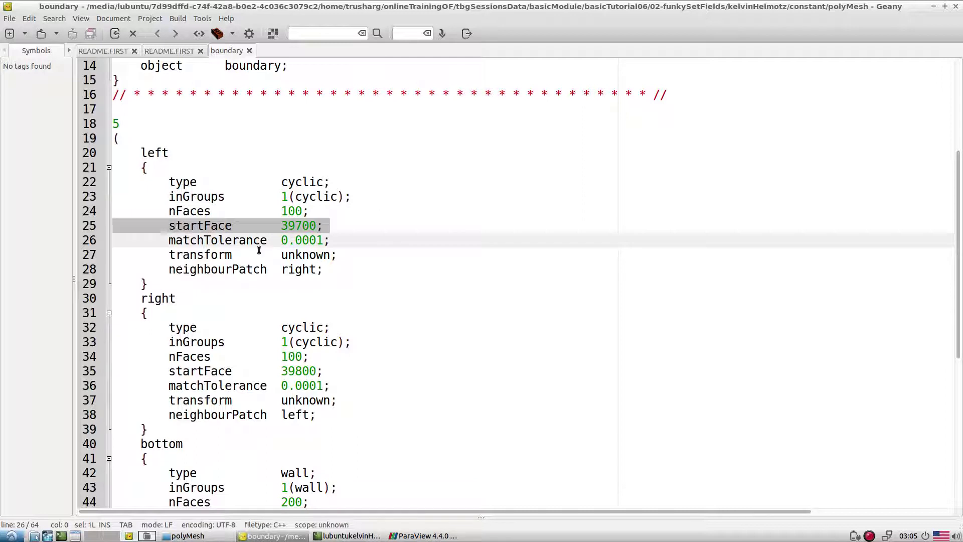
double_click(218, 240)
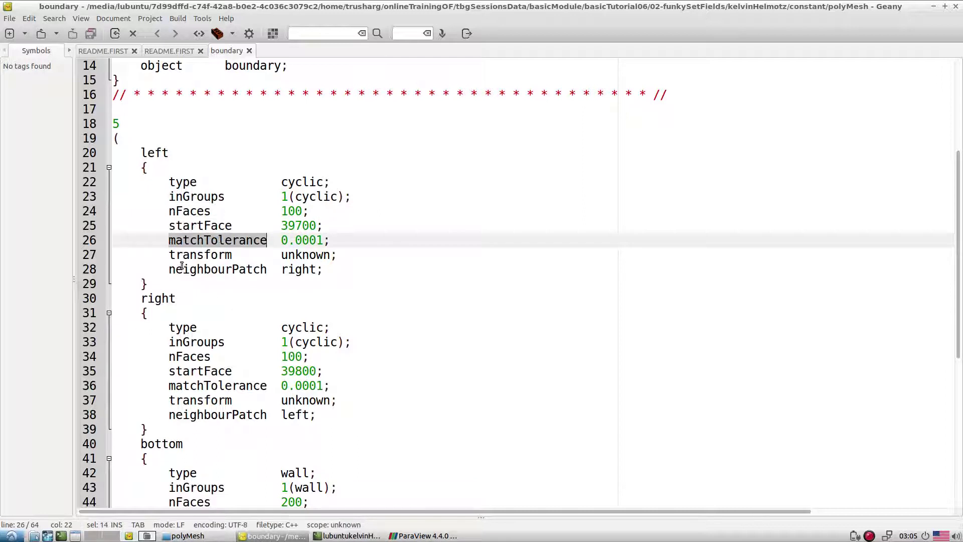
double_click(296, 256)
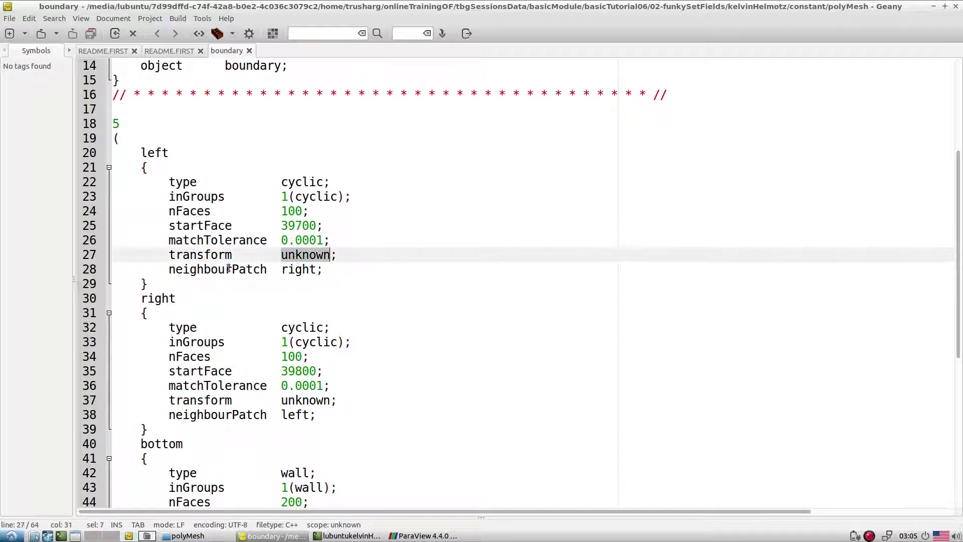
double_click(199, 269)
click(282, 269)
double_click(283, 270)
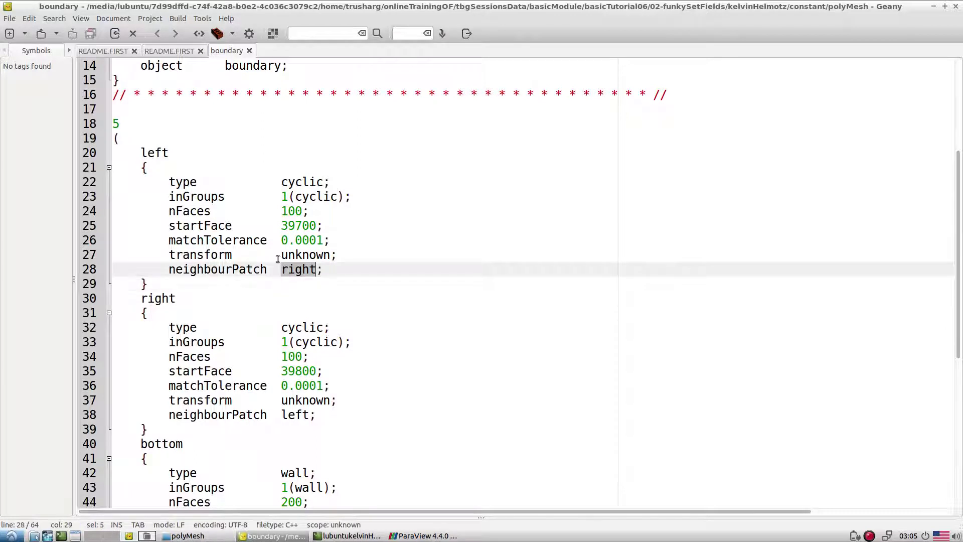
double_click(150, 153)
double_click(288, 272)
double_click(163, 299)
triple_click(288, 421)
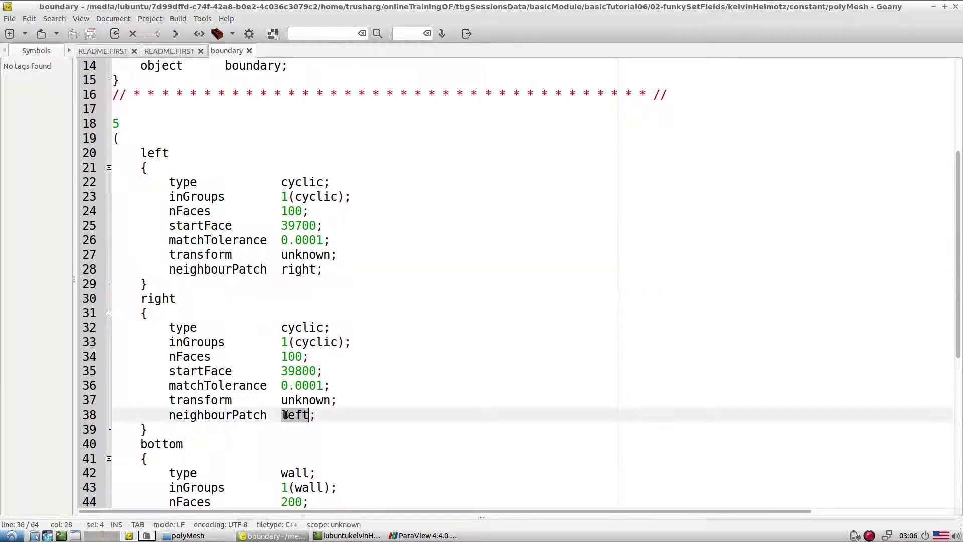
scroll(454, 322, down, 7)
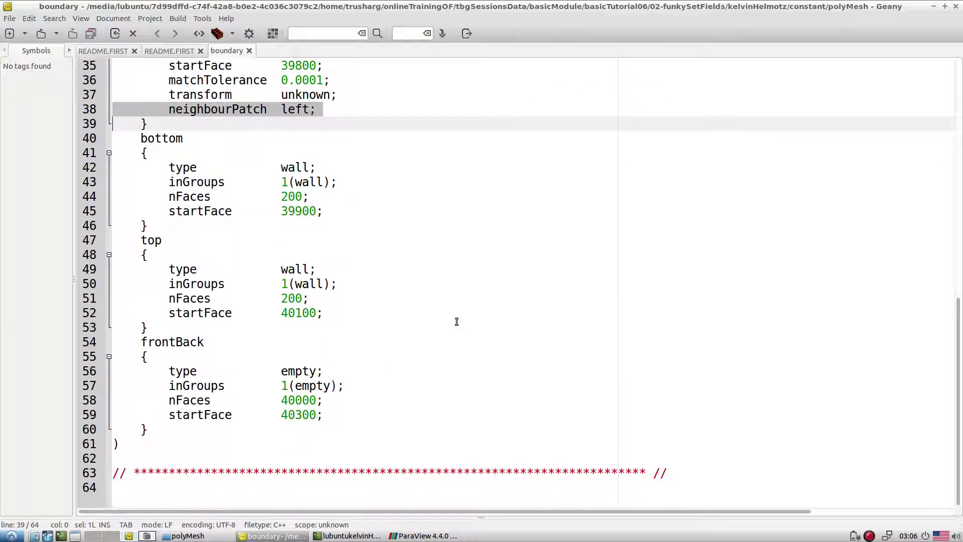
Switch to ParaView and inspect the two opposite cyclic patches from a different angle
click(423, 536)
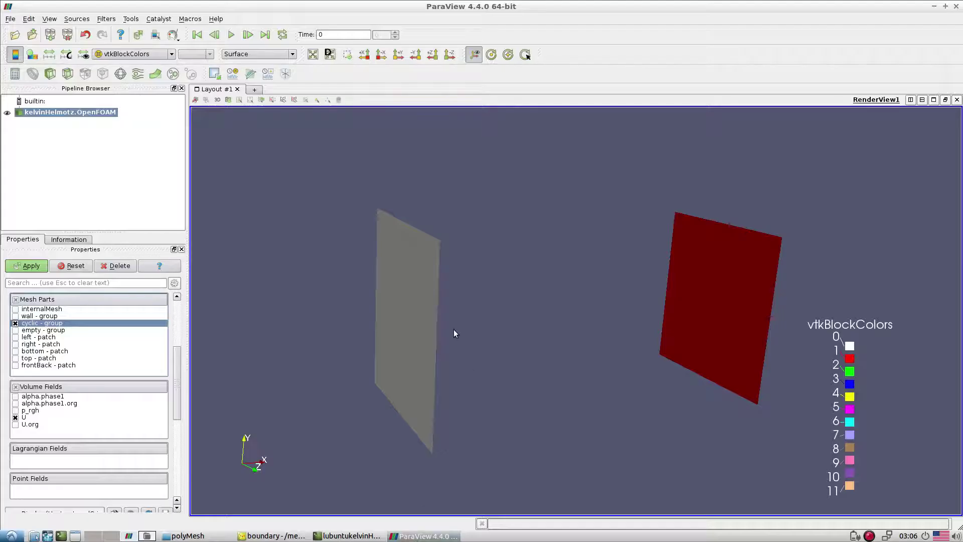
drag(505, 302, 543, 318)
drag(422, 326, 566, 341)
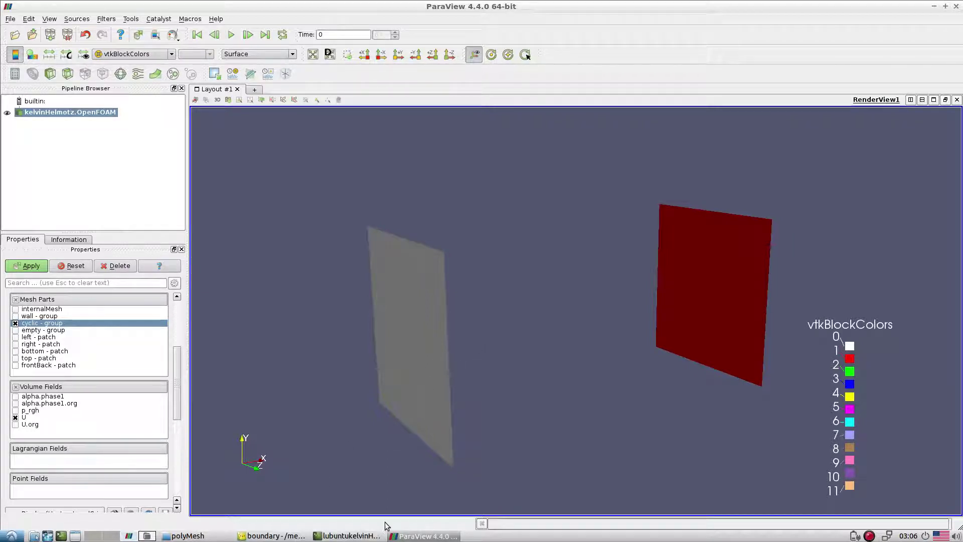
Check the README for the field initialization commands and interrupt the running paraFoam process in the terminal
click(271, 535)
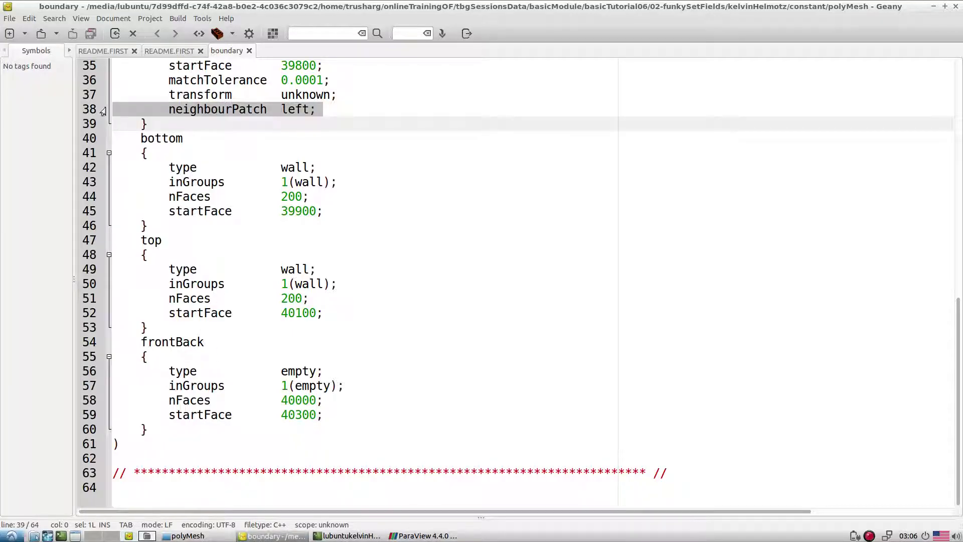
click(165, 50)
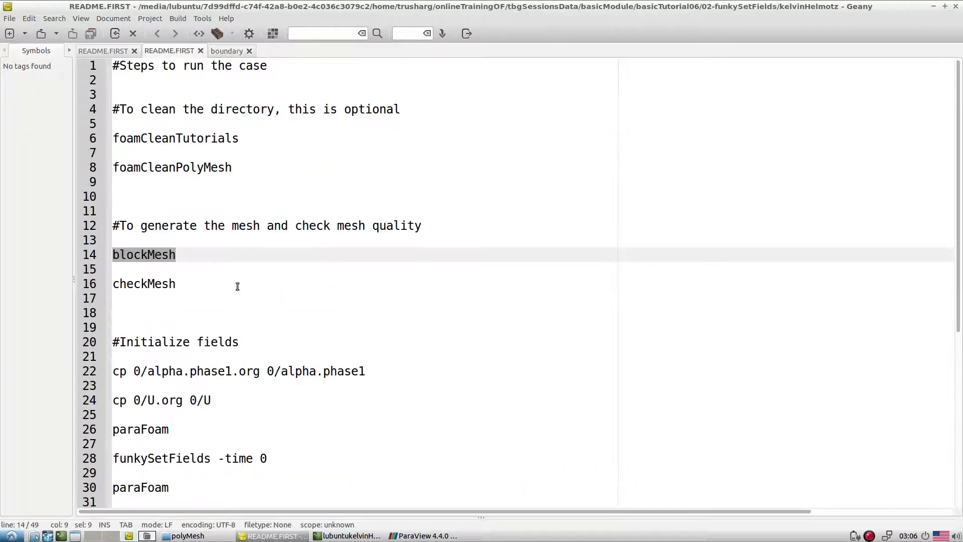
scroll(225, 288, down, 1)
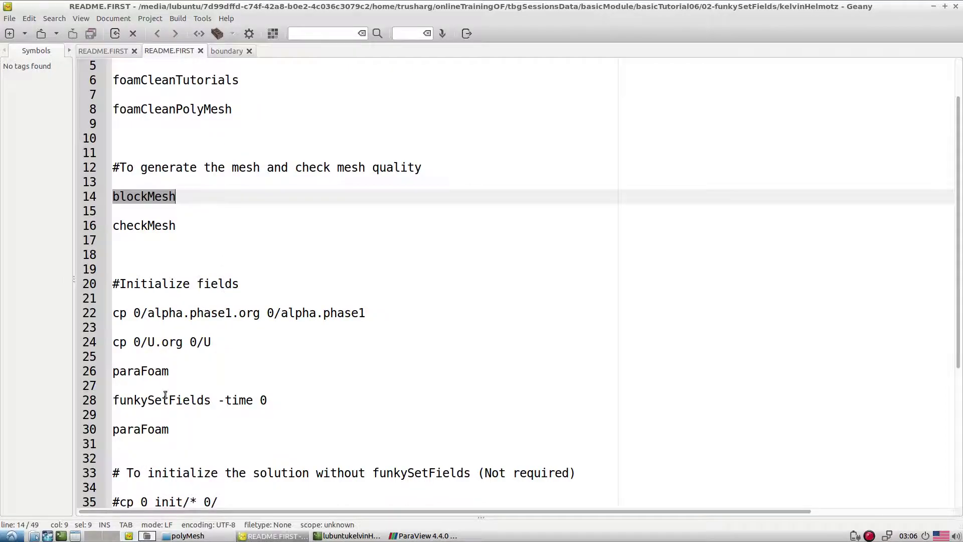
key(alt+Tab)
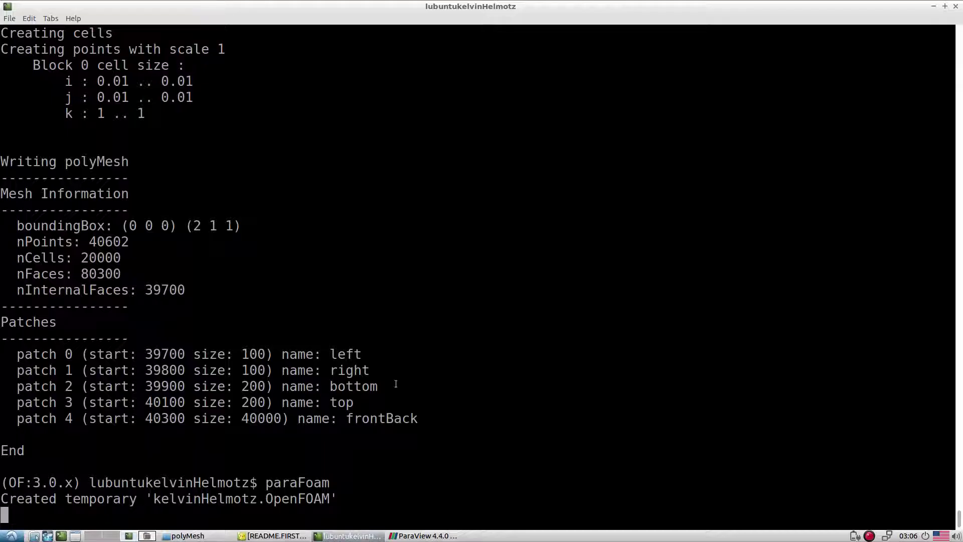
key(ctrl+c)
key(Return)
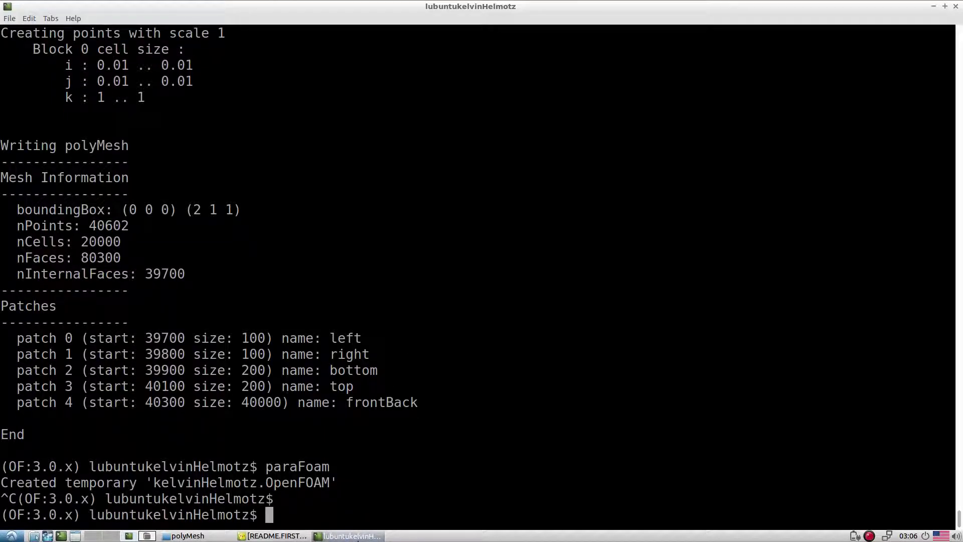
Examine the README's field initialization commands, comparing the source and target files of the alpha.phase1 and U copies
click(278, 536)
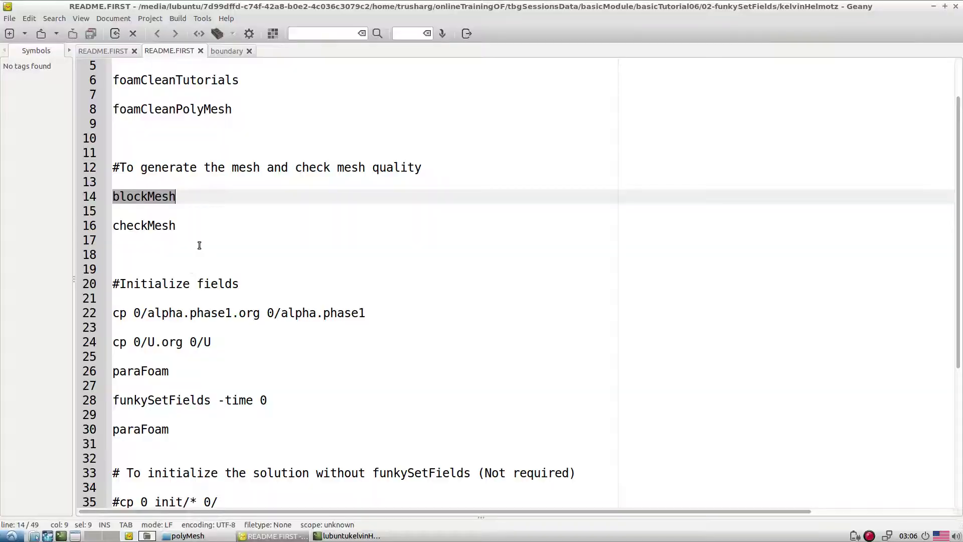
triple_click(161, 310)
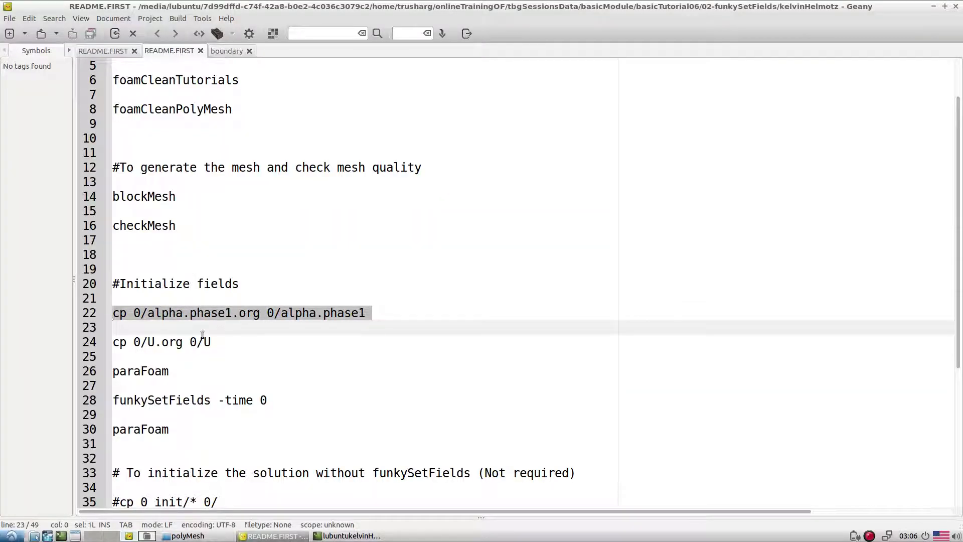
click(254, 329)
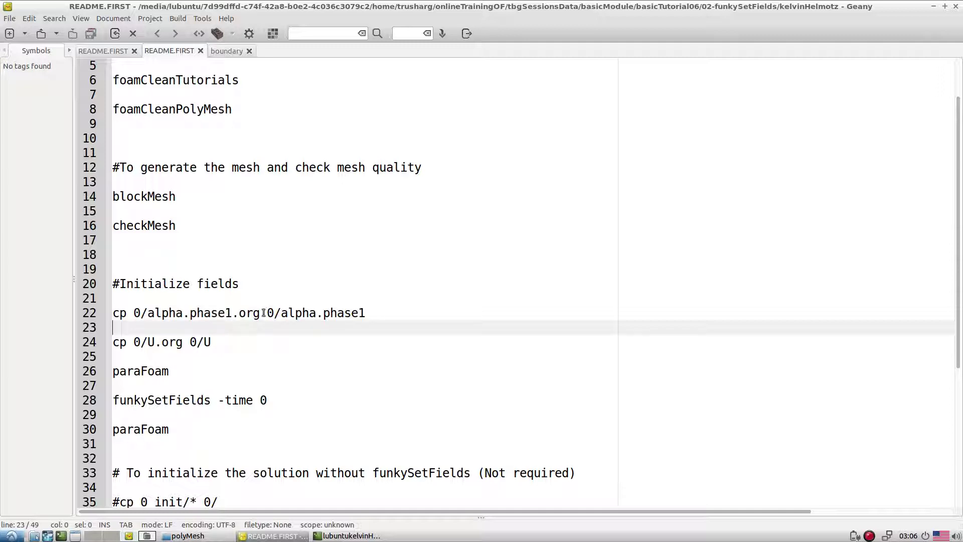
drag(260, 312, 150, 314)
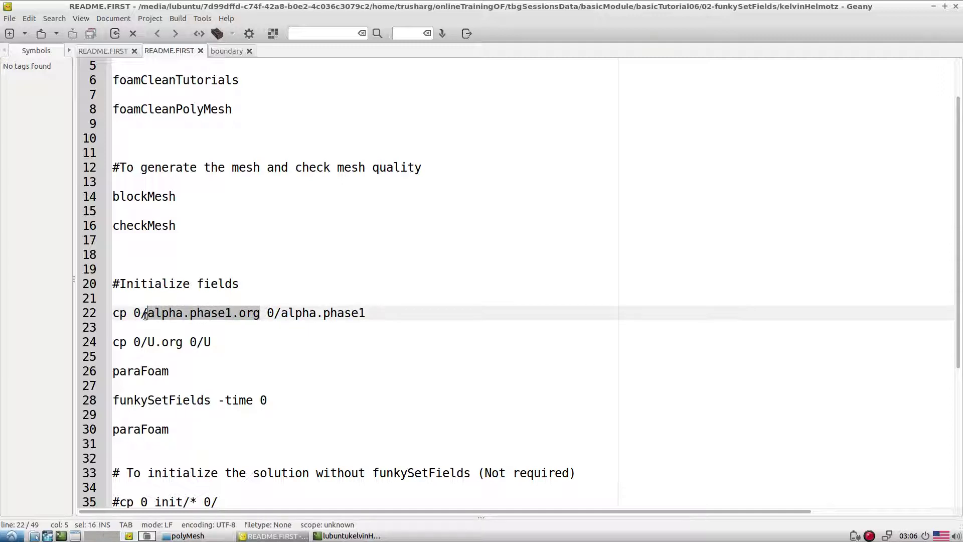
click(170, 329)
drag(260, 312, 148, 312)
click(222, 329)
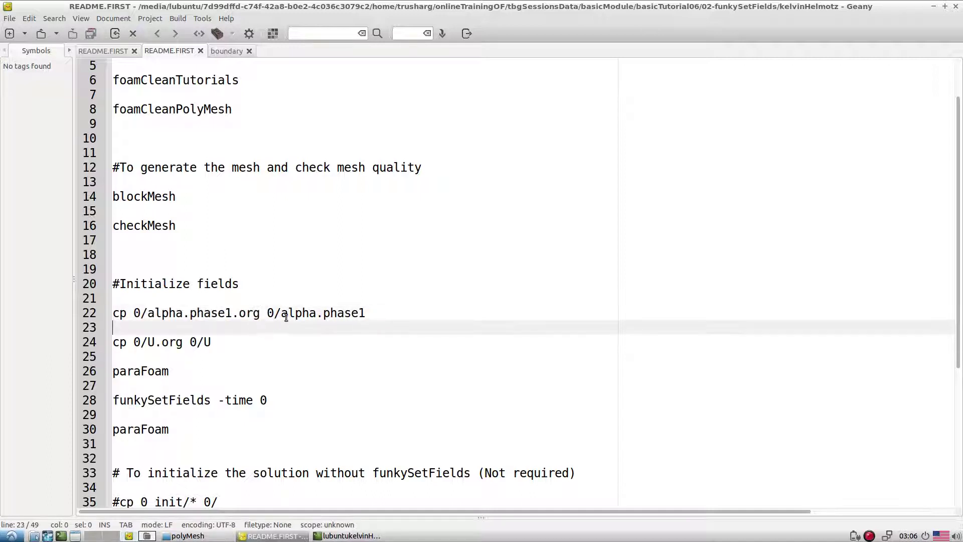
drag(283, 315, 366, 316)
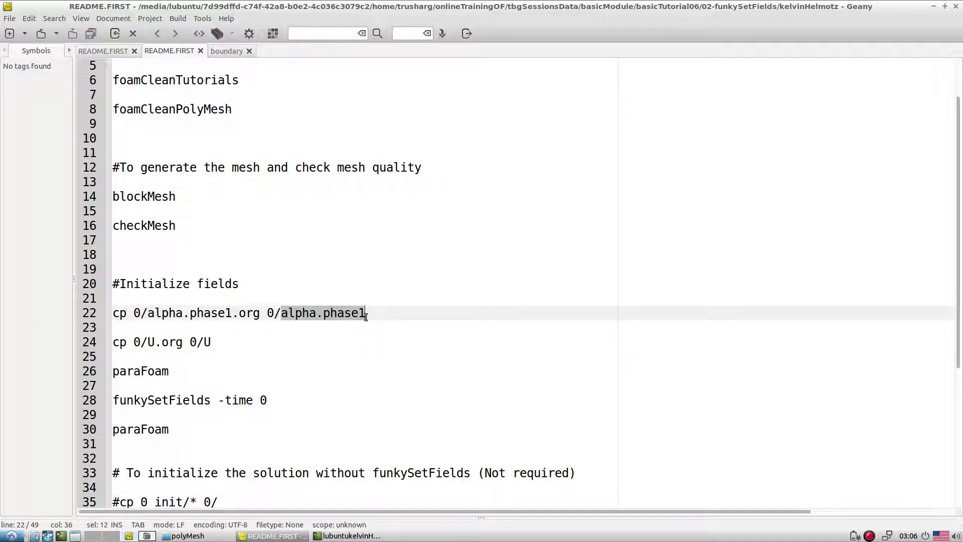
click(300, 382)
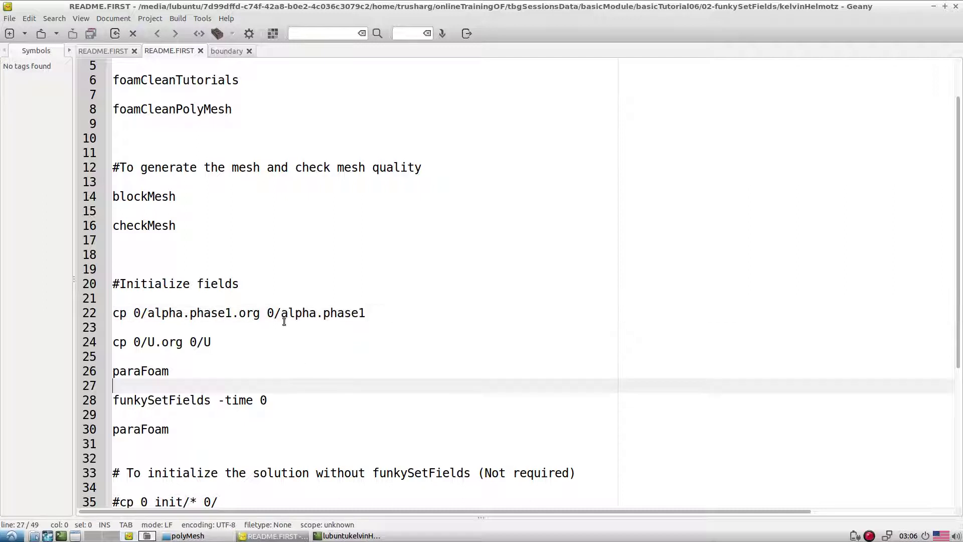
drag(281, 315, 372, 314)
click(349, 334)
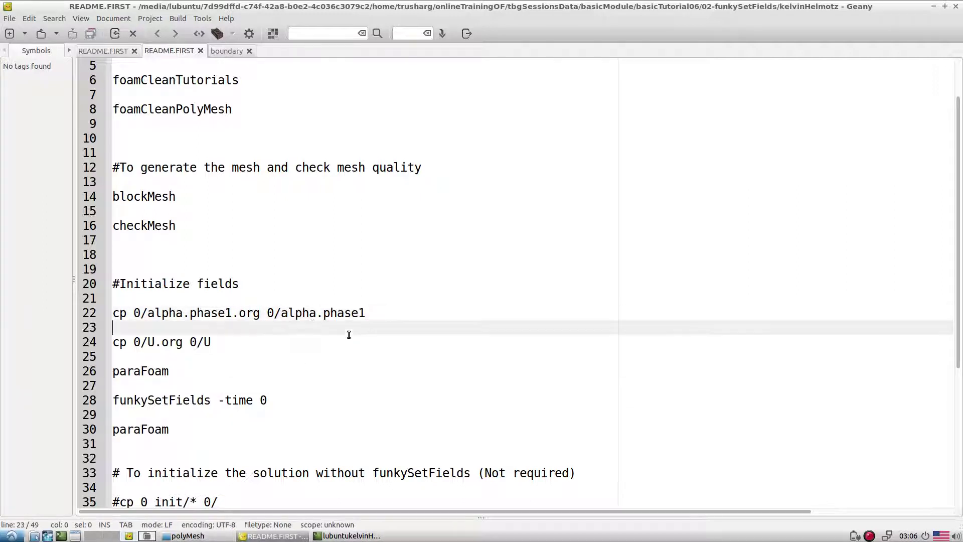
drag(261, 312, 112, 314)
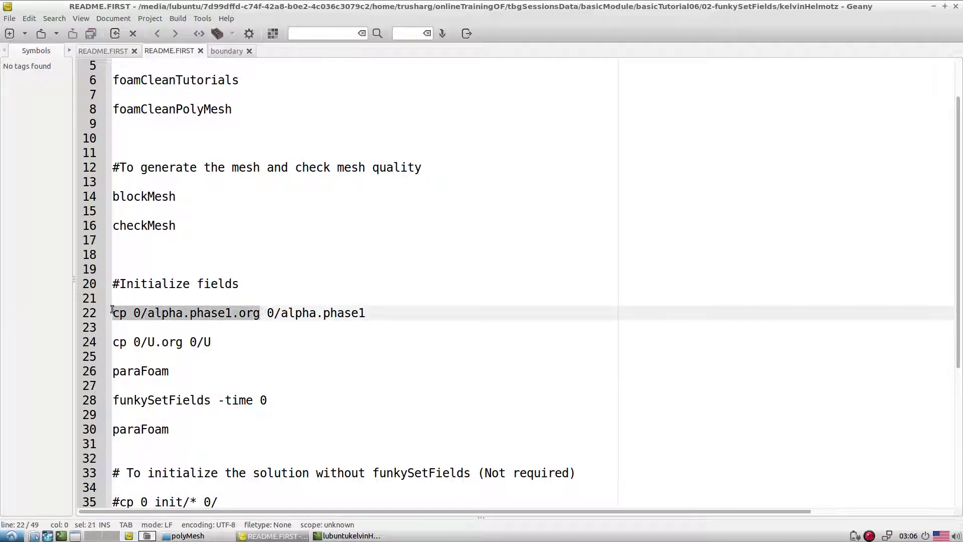
click(180, 323)
double_click(344, 313)
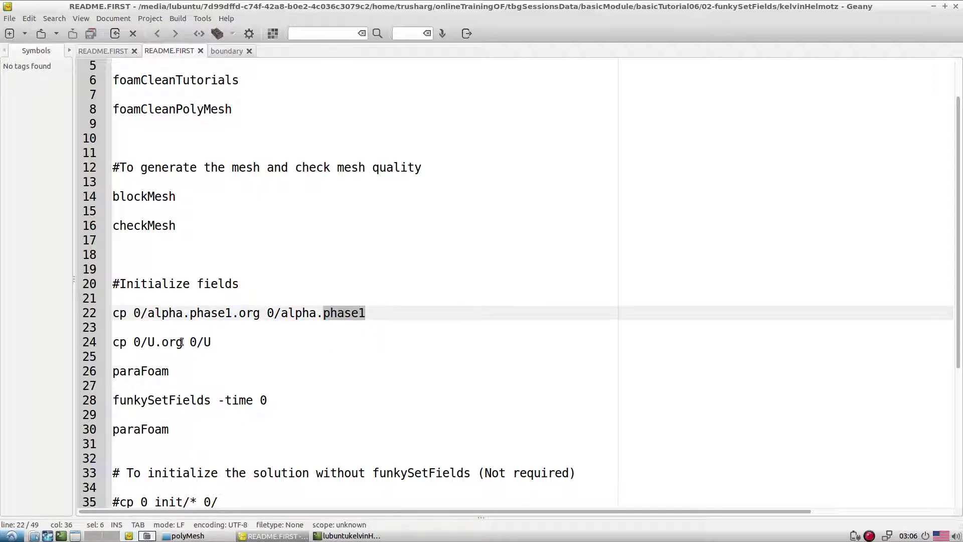
double_click(181, 342)
double_click(315, 313)
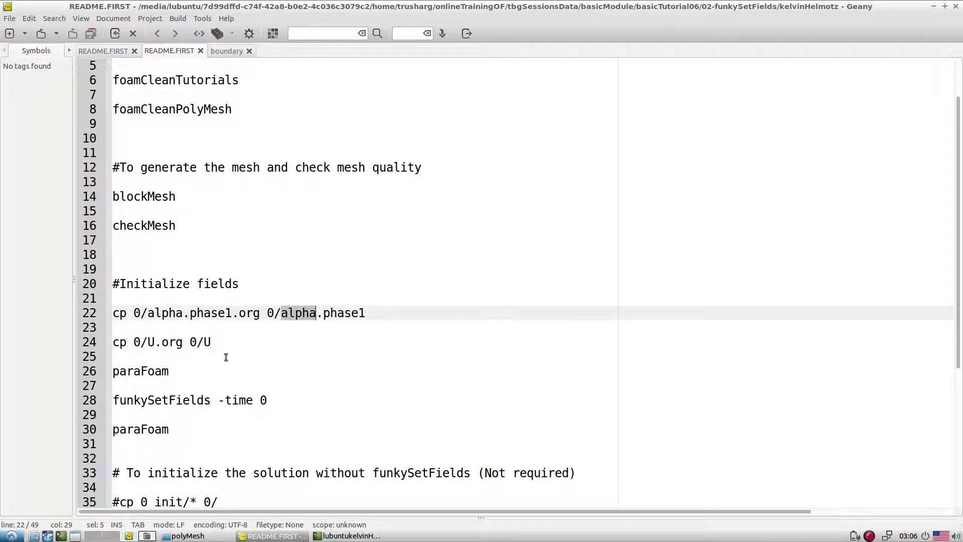
Copy the command cp 0/alpha.phase1.org 0/alpha.phase1 from the README and run it in the terminal
triple_click(190, 314)
key(ctrl+c)
click(347, 536)
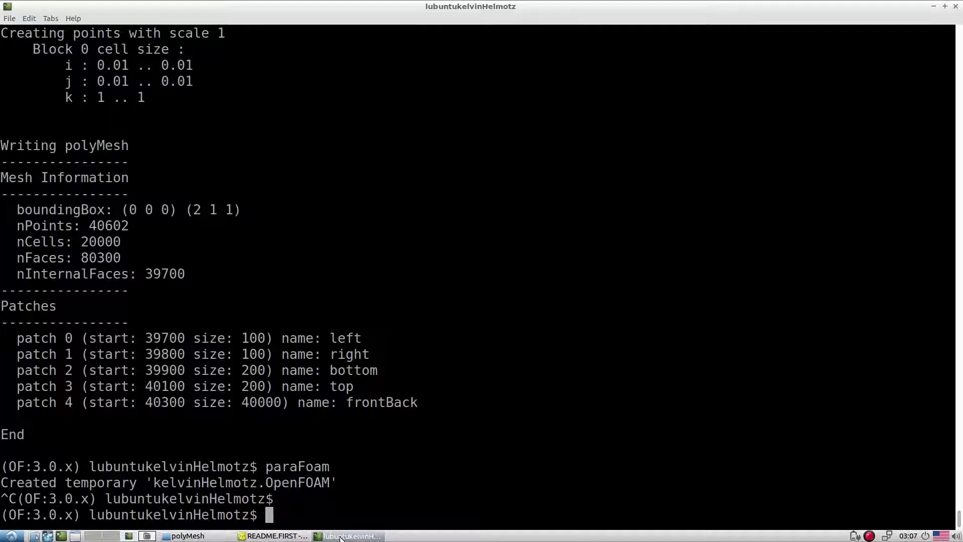
middle_click(526, 385)
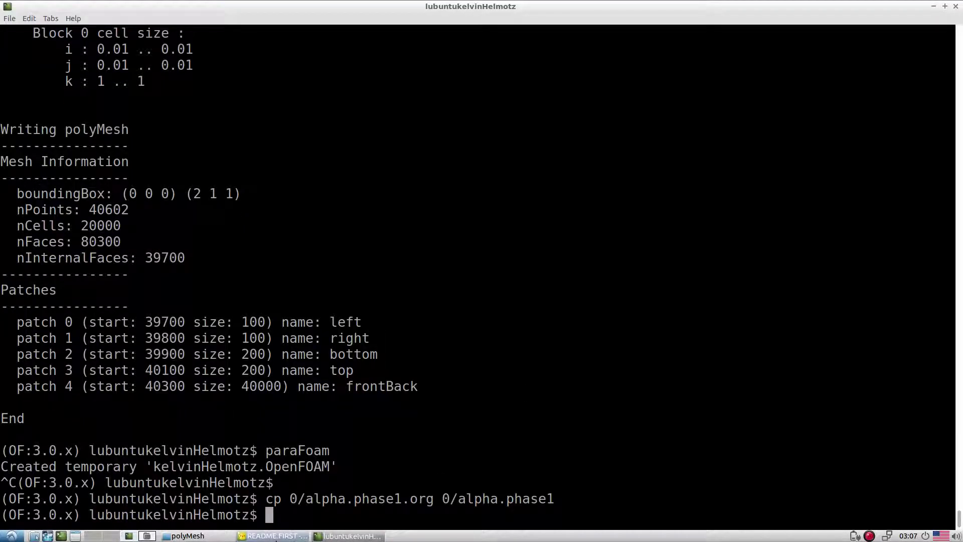
Copy the command cp 0/U.org 0/U from the README and run it in the terminal
click(275, 536)
click(181, 343)
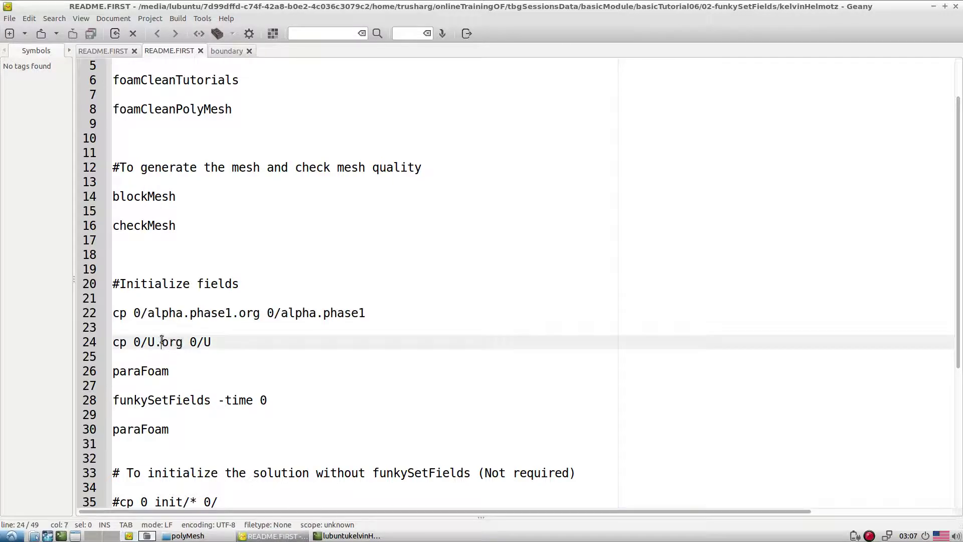
triple_click(161, 342)
key(ctrl+c)
click(368, 535)
middle_click(475, 417)
key(Return)
key(Return)
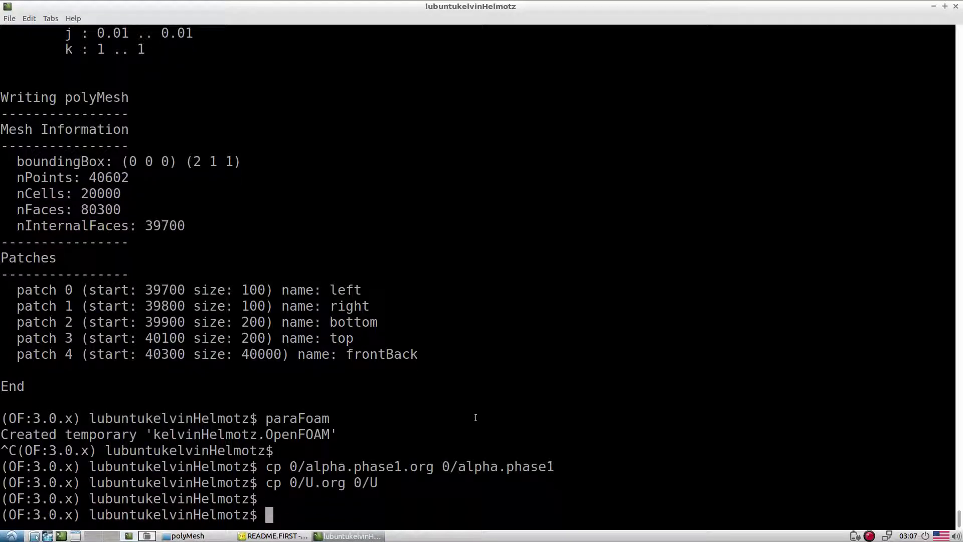
Launch paraFoam from the terminal and load the kelvinHelmotz case's internal mesh and volume fields
text(paraFoam)
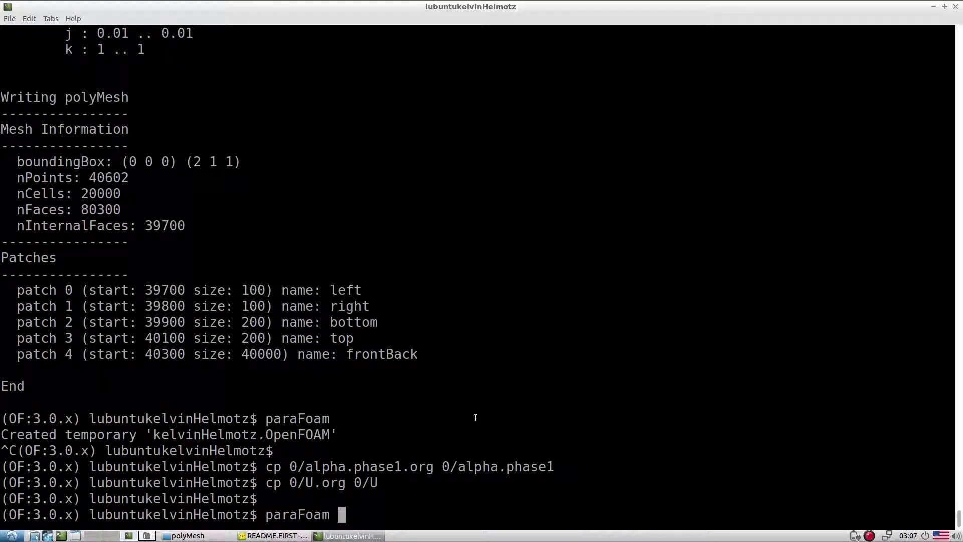
key(Return)
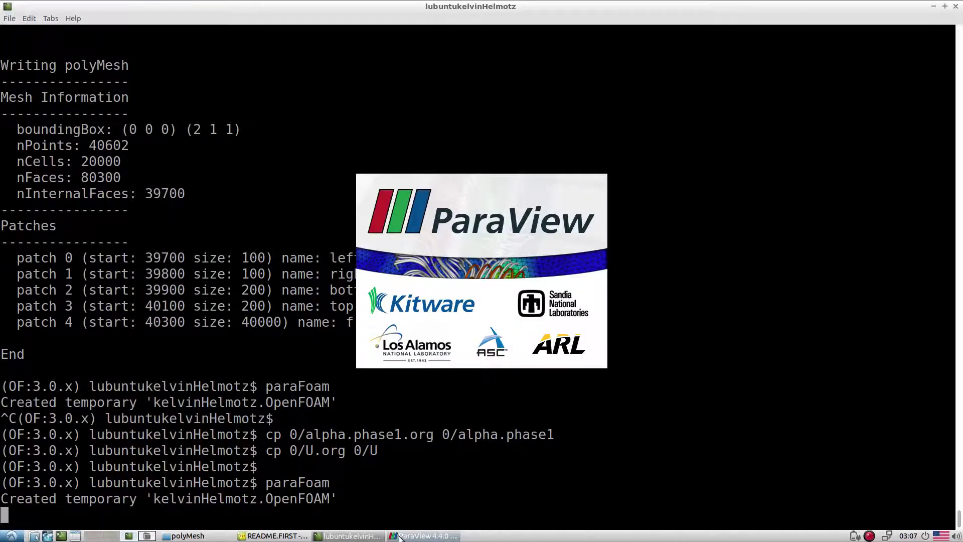
scroll(173, 353, down, 3)
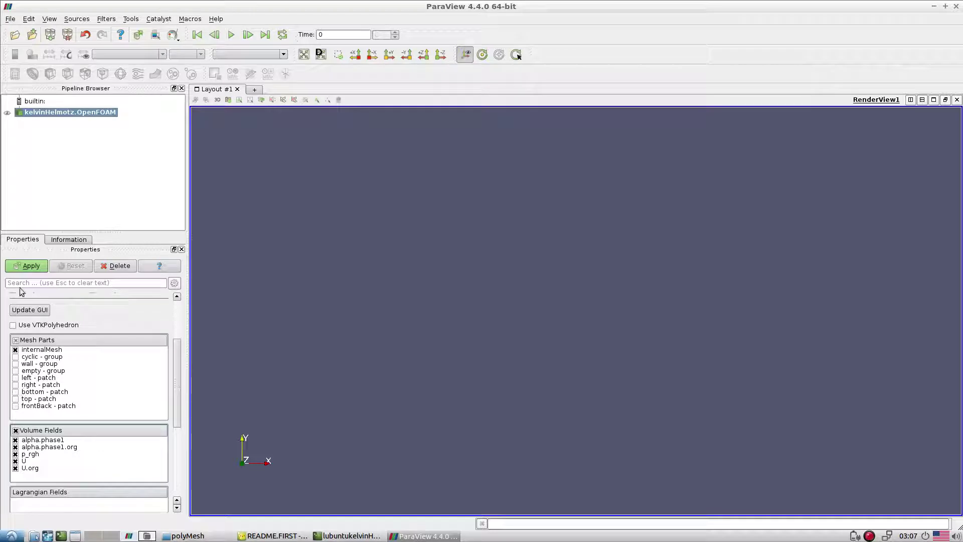
click(28, 265)
Colour the mesh by U and by alpha.phase1 to check the uninitialized fields, and close ParaView
click(145, 55)
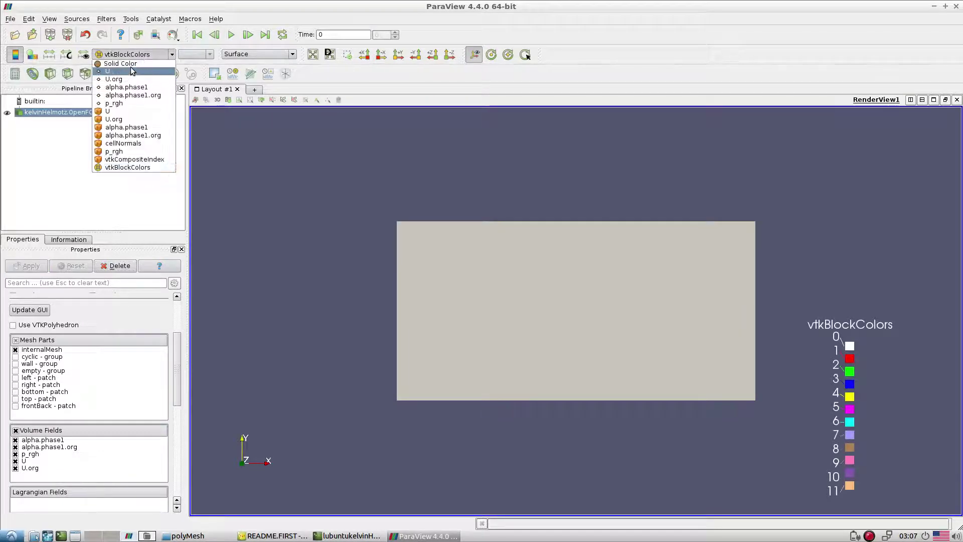
click(130, 70)
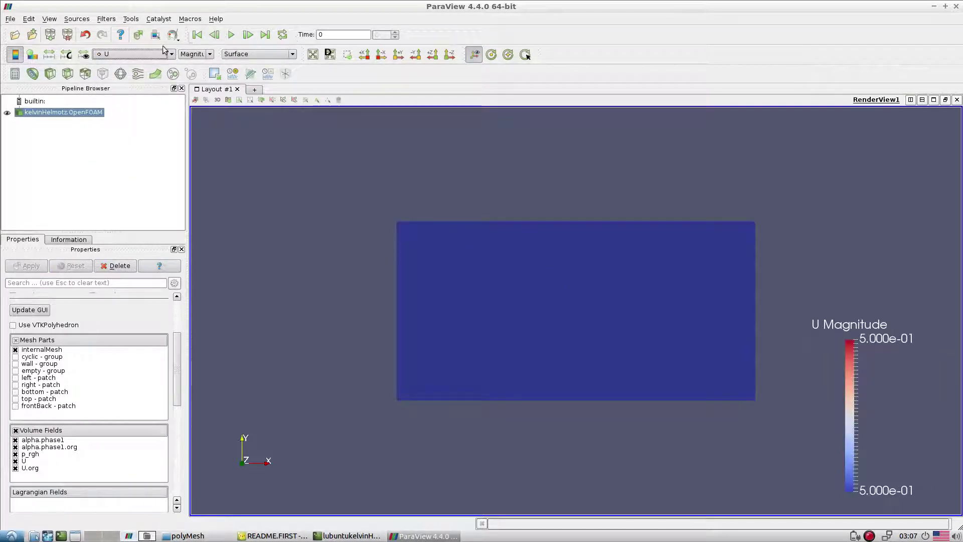
click(145, 54)
click(123, 88)
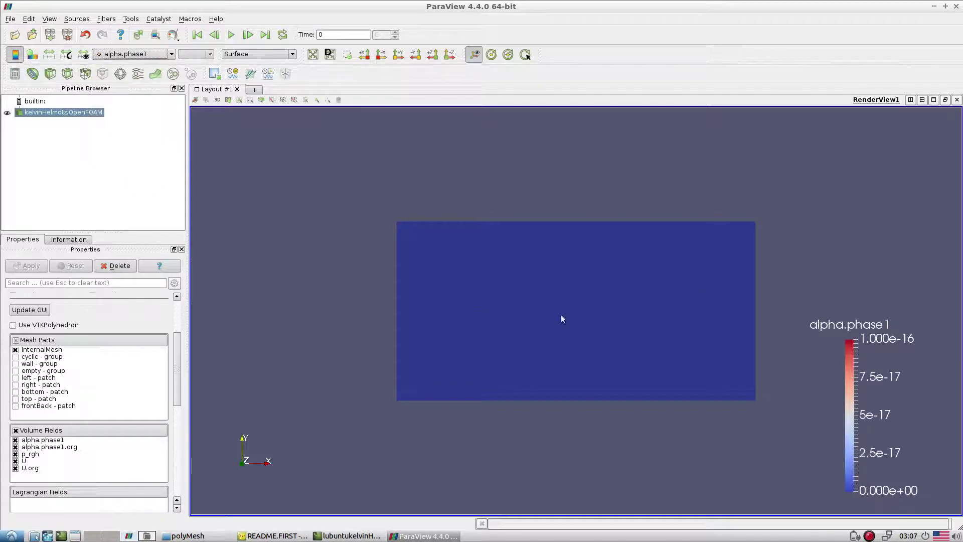
click(956, 6)
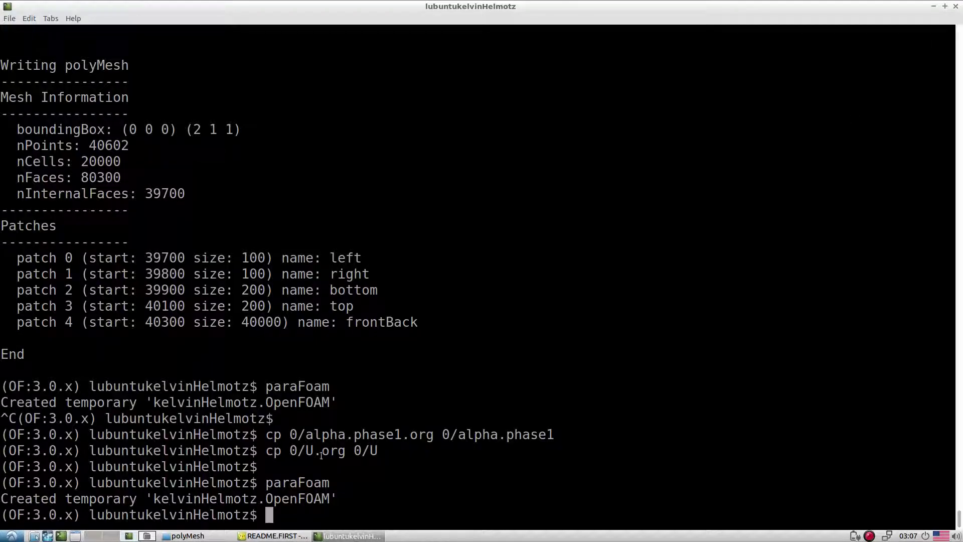
Open funkySetFieldsDict from the kelvinHelmotz case's system folder in Geany
click(221, 537)
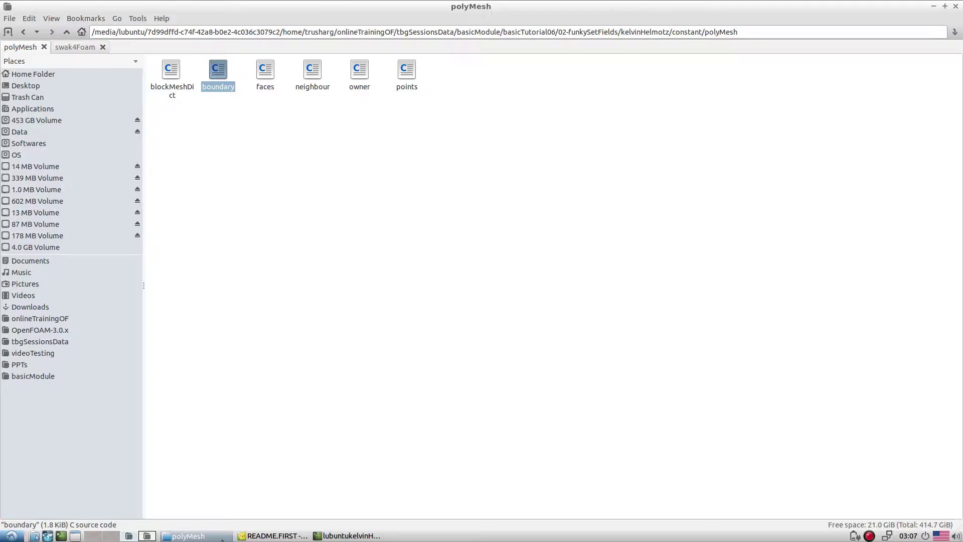
click(264, 537)
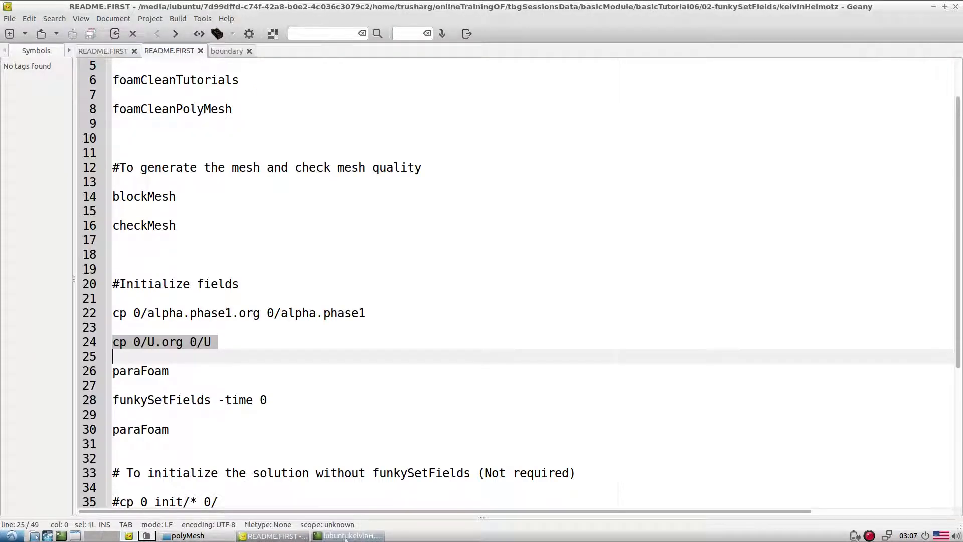
click(226, 535)
click(67, 32)
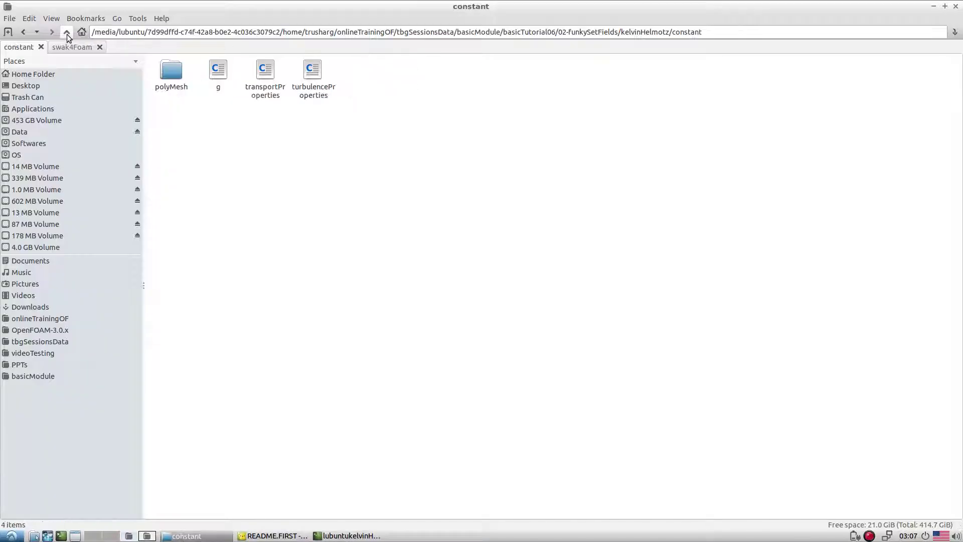
click(66, 32)
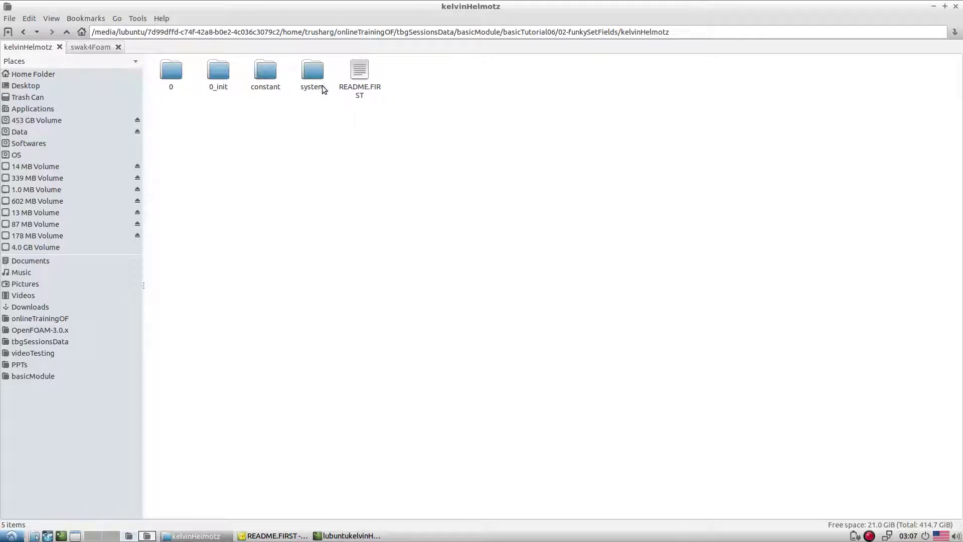
double_click(315, 92)
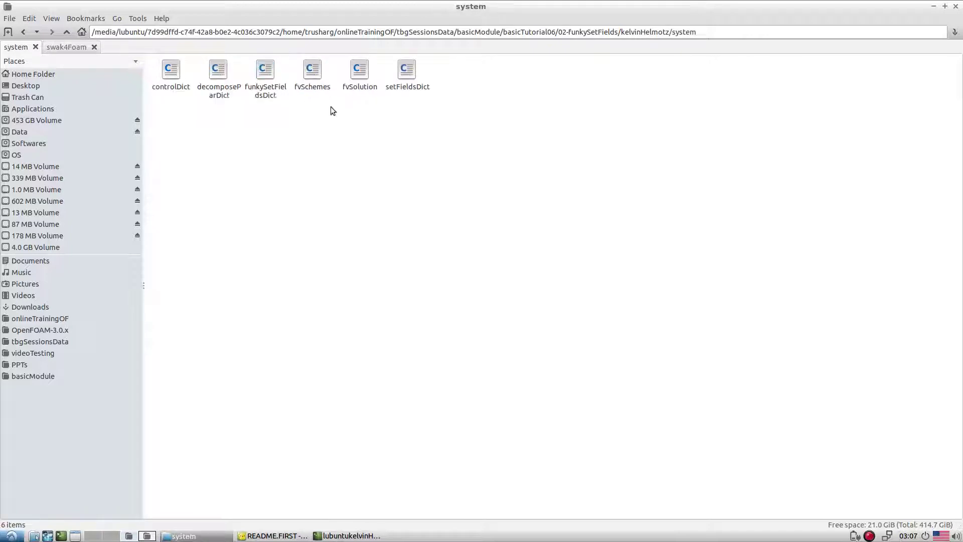
click(266, 91)
right_click(267, 91)
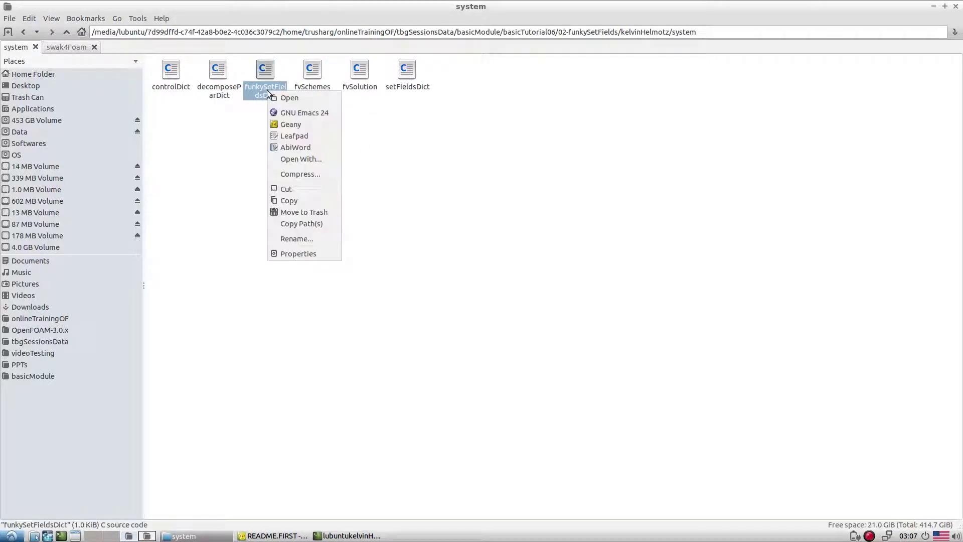
click(289, 125)
Examine the alpha.phase1 entry of the expressions in funkySetFieldsDict: its field, expression and cosine position condition
scroll(317, 290, down, 1)
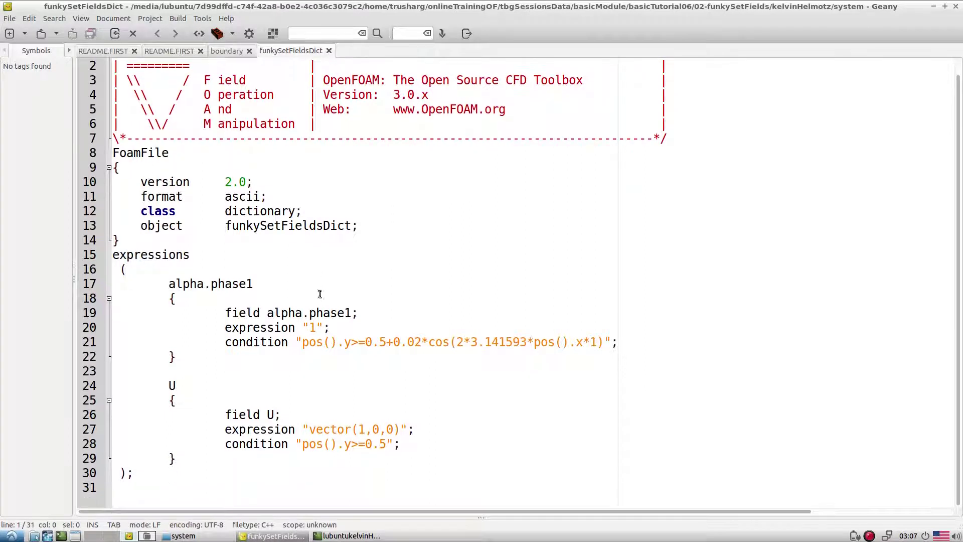
drag(303, 342, 602, 343)
click(372, 430)
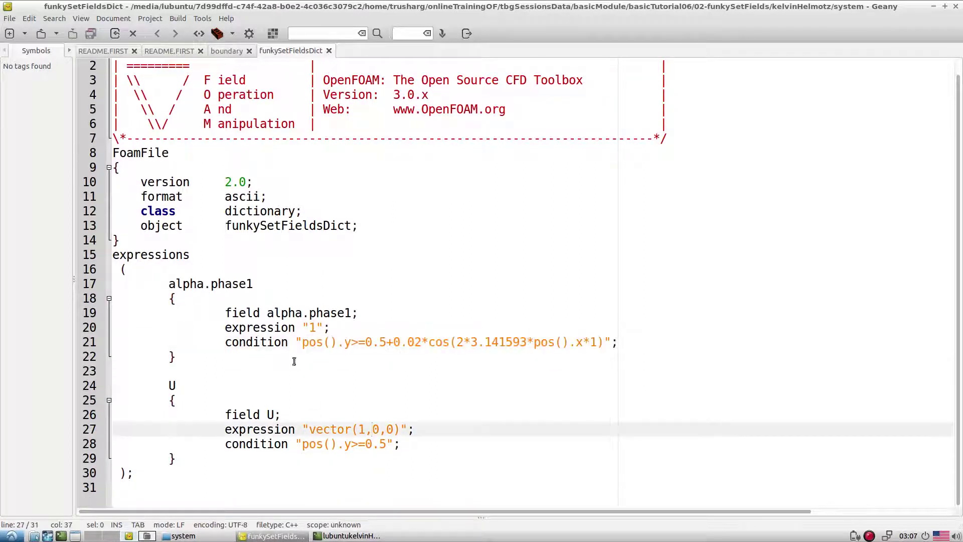
drag(112, 256, 634, 343)
click(175, 299)
click(258, 300)
click(316, 355)
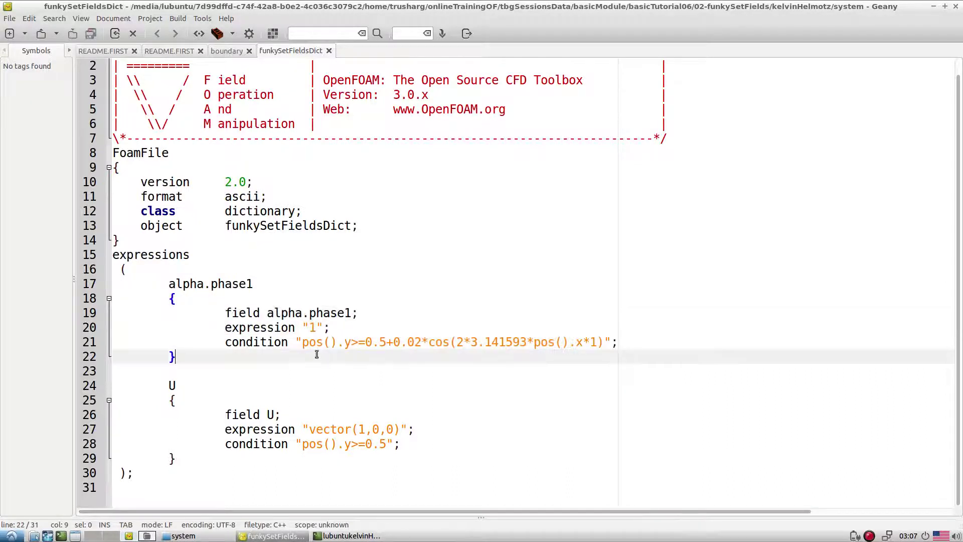
triple_click(271, 312)
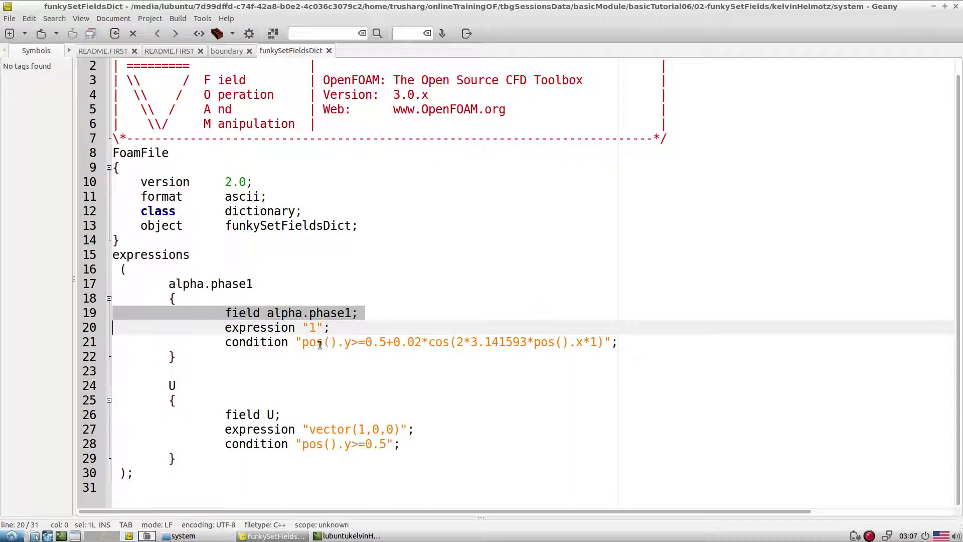
drag(302, 342, 598, 343)
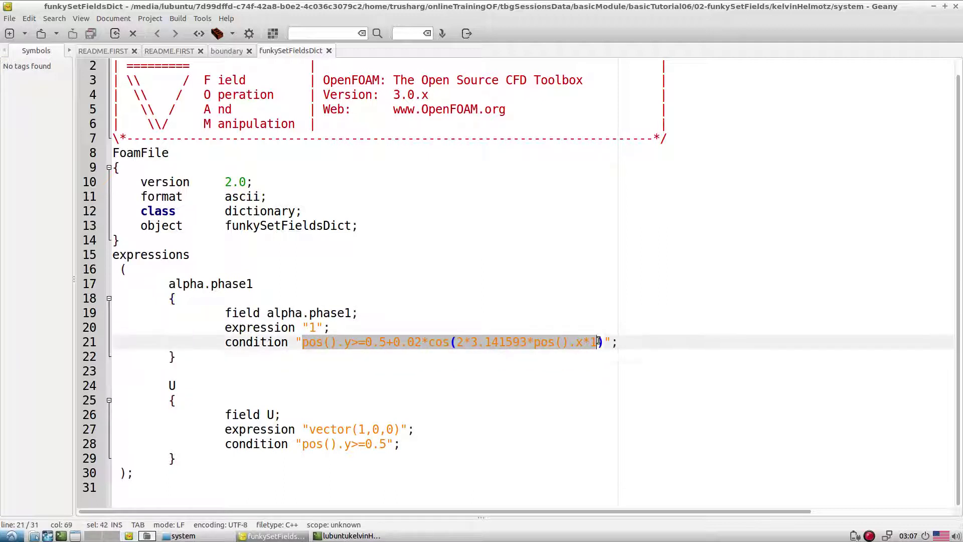
click(398, 376)
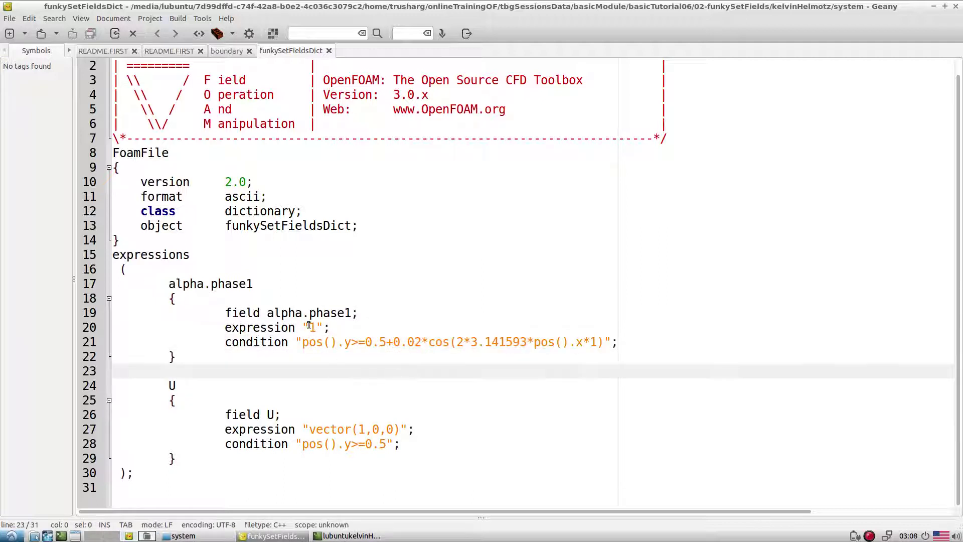
drag(309, 327, 317, 327)
click(385, 413)
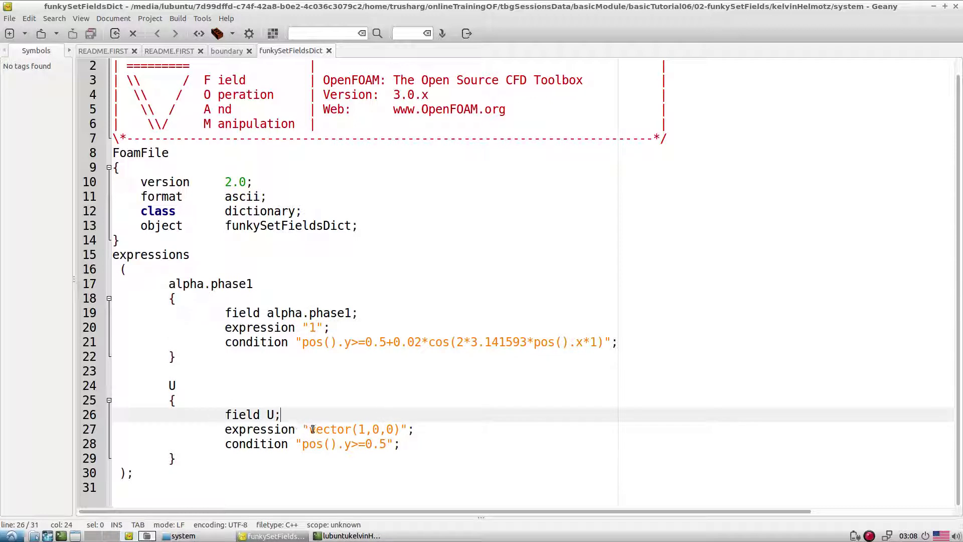
Examine the U entry in funkySetFieldsDict, checking its vector expression and its position condition
drag(312, 429, 400, 427)
click(344, 444)
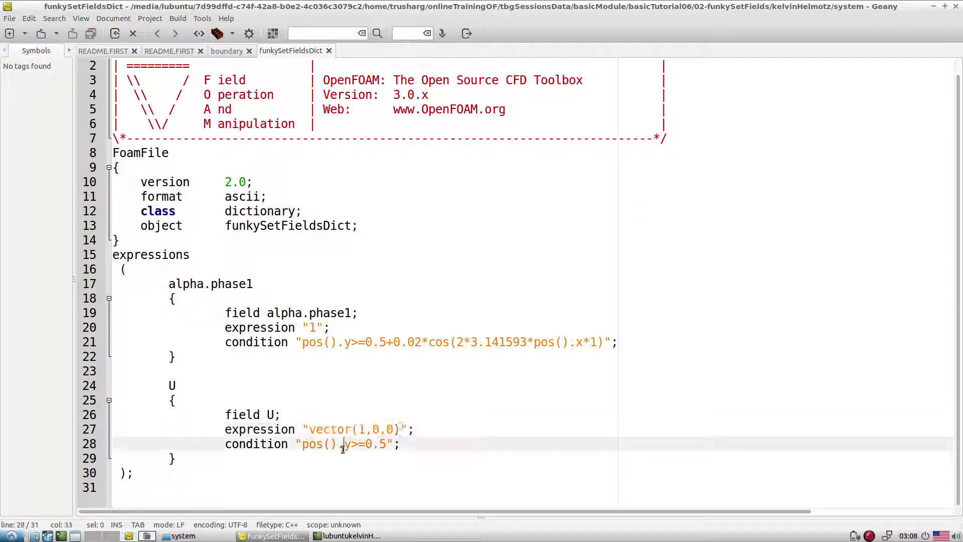
drag(366, 429, 108, 414)
click(372, 428)
click(365, 429)
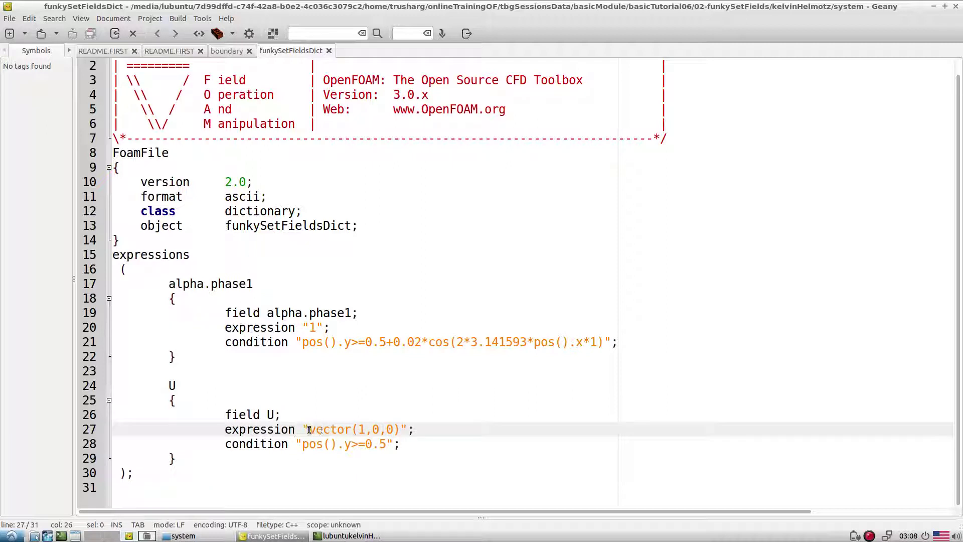
drag(309, 429, 394, 428)
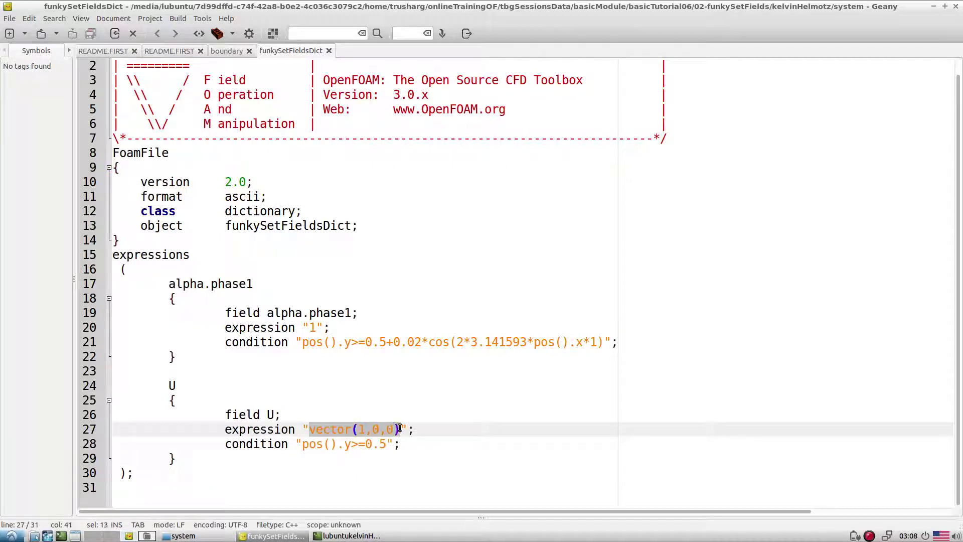
click(492, 423)
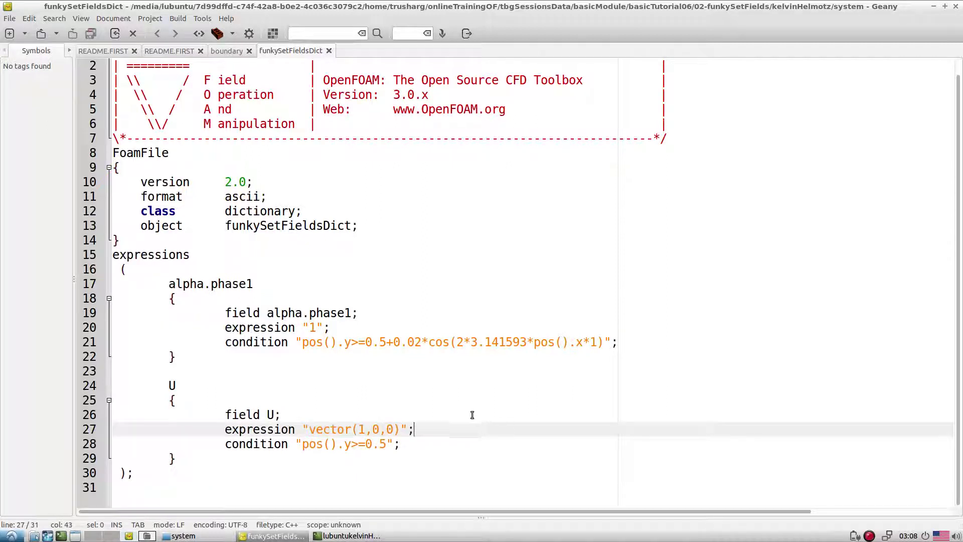
Open alpha.phase1 from the case's 0 folder in Geany and check its internalField value
click(207, 537)
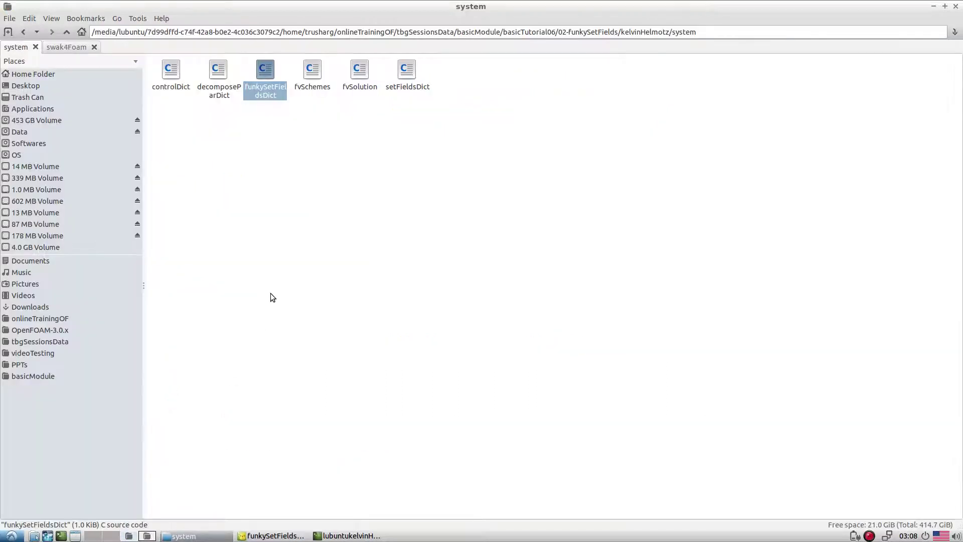
click(67, 31)
double_click(171, 88)
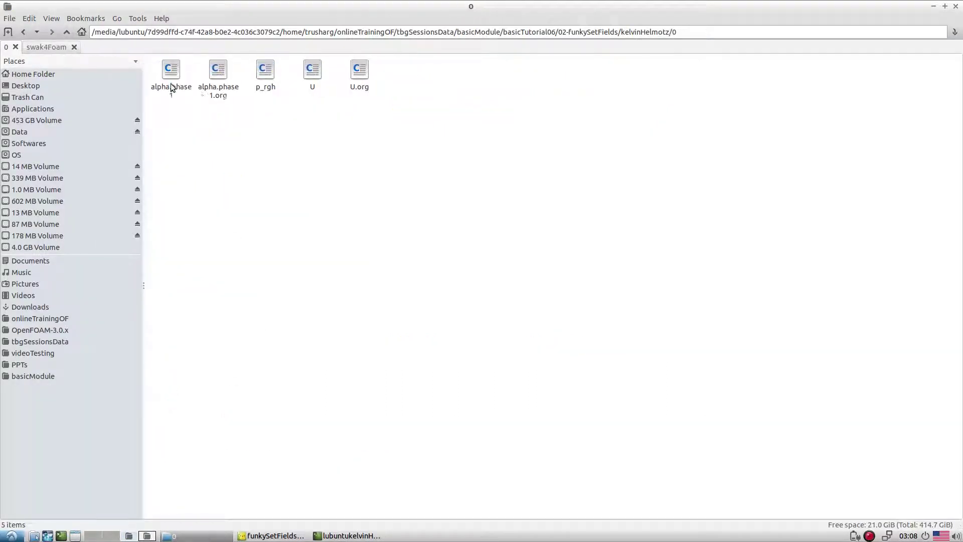
right_click(181, 94)
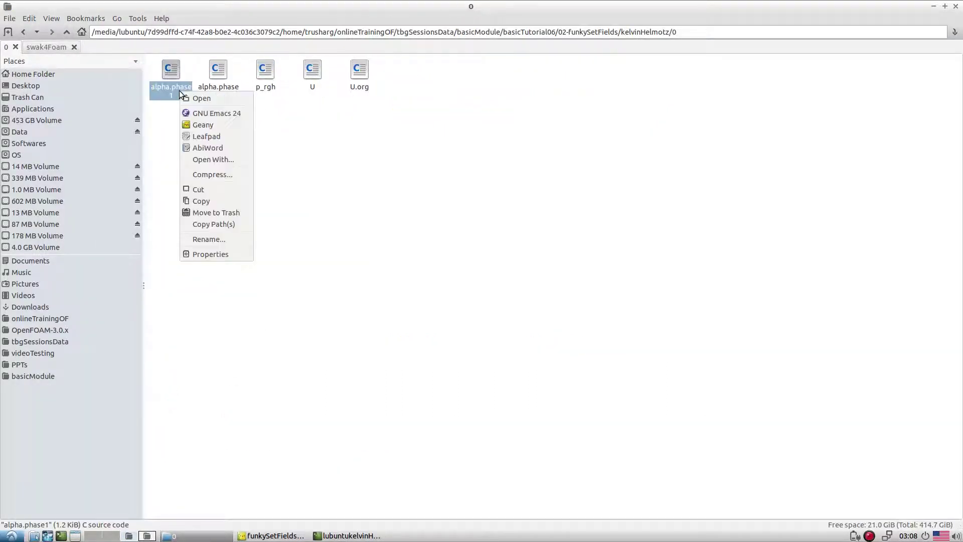
click(208, 124)
drag(288, 328, 267, 327)
Open the U file from the 0 folder and examine its internalField and the bottom and top boundary types
click(41, 34)
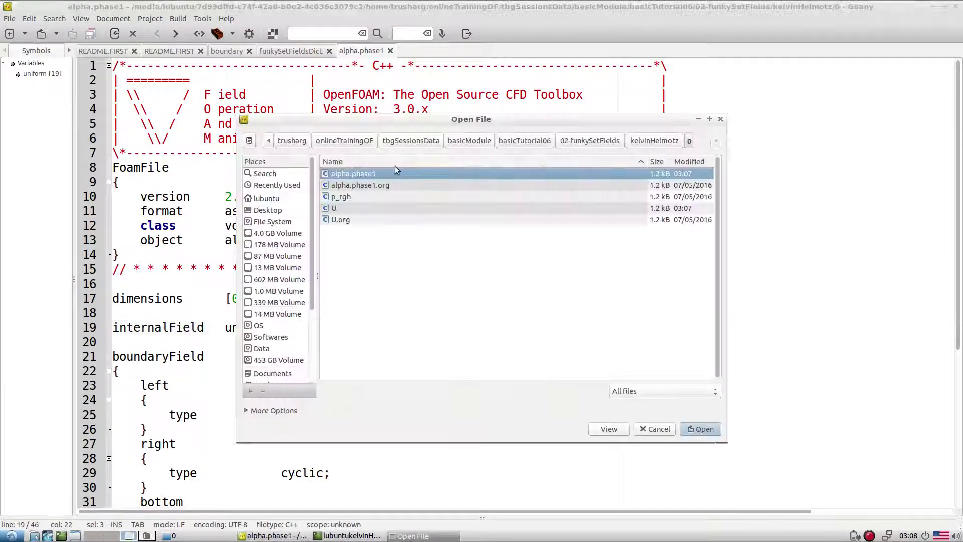
double_click(353, 209)
scroll(356, 247, down, 5)
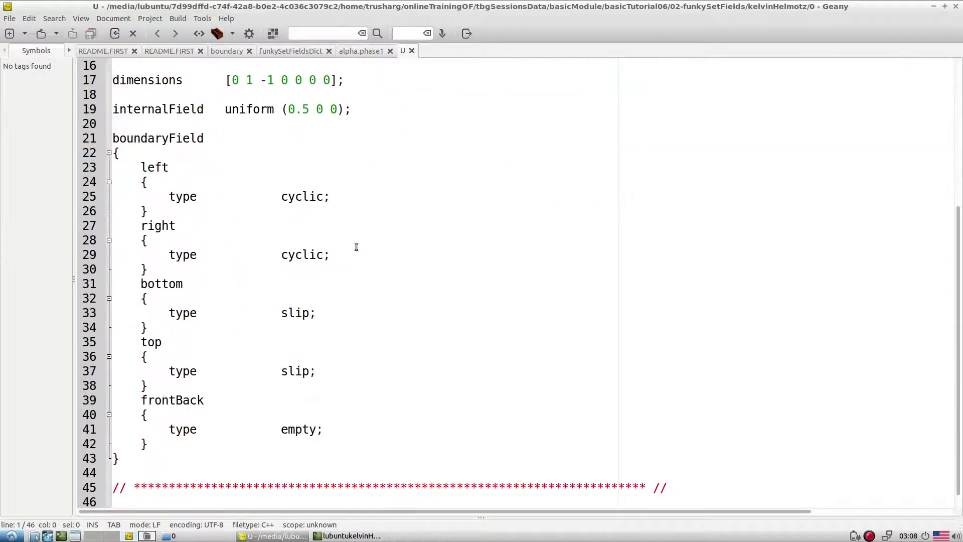
drag(288, 109, 94, 103)
click(308, 138)
click(356, 225)
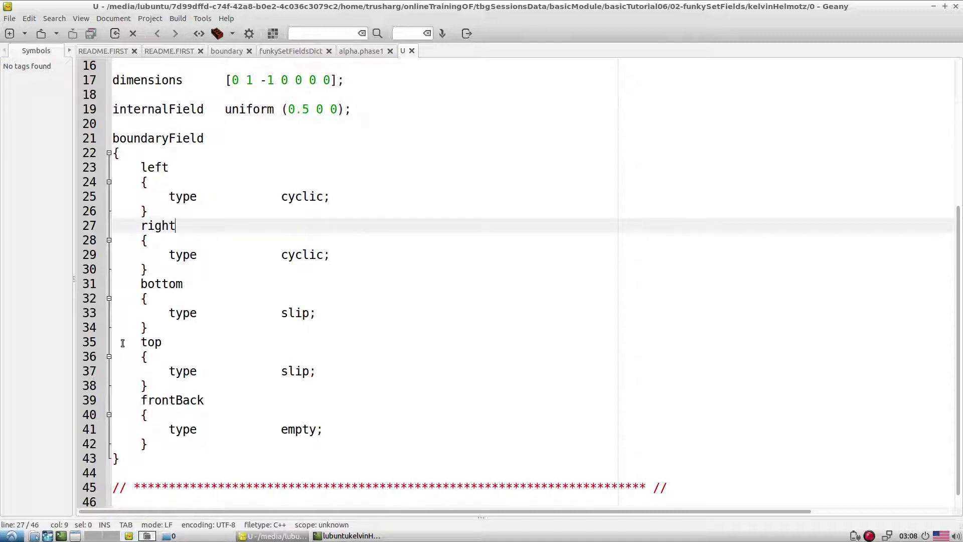
drag(141, 284, 355, 326)
mouse_move(380, 377)
mouse_down()
mouse_move(385, 391)
mouse_move(397, 386)
mouse_up()
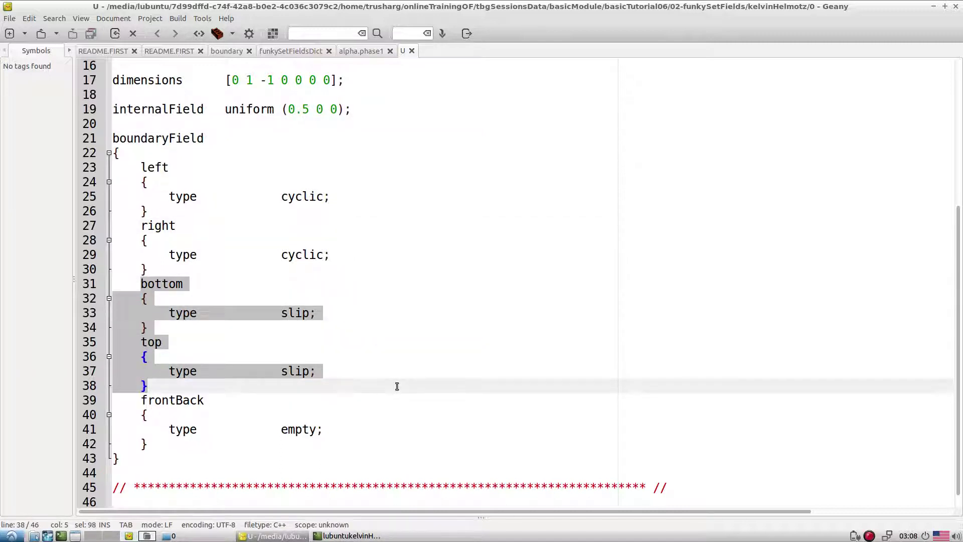
Examine the bottom and top boundary conditions in the alpha.phase1 file
click(357, 53)
scroll(357, 333, down, 3)
scroll(236, 388, down, 3)
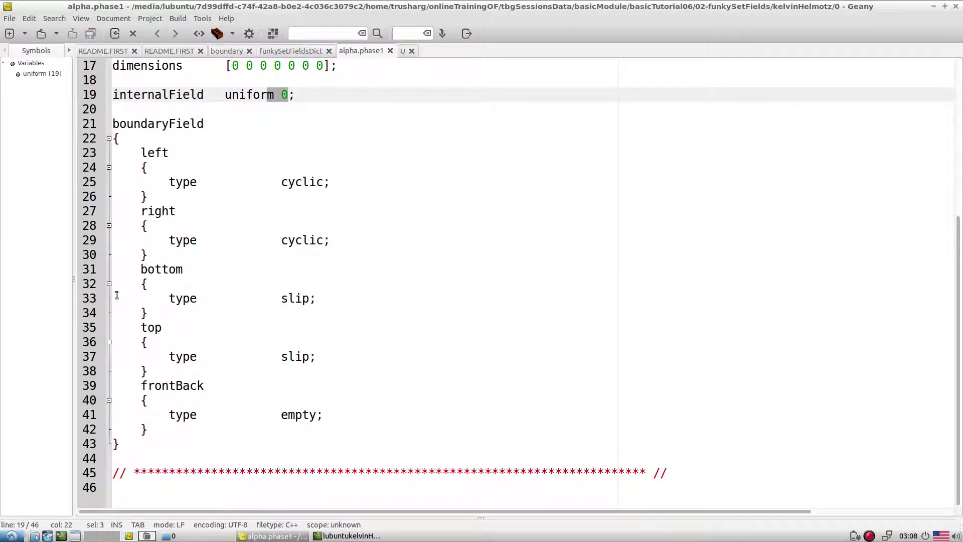
drag(126, 269, 425, 368)
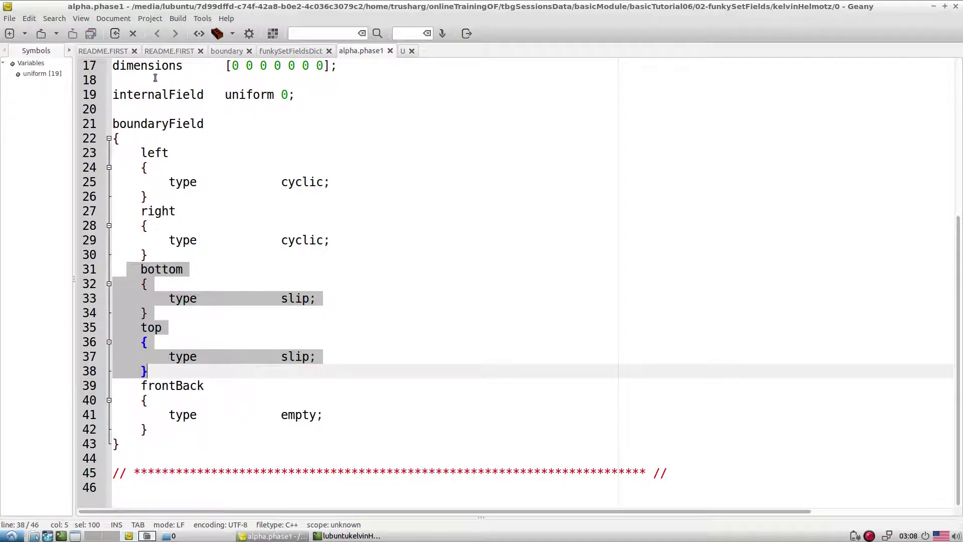
Copy the funkySetFields -time 0 command from the case's README.FIRST and run it in the terminal
click(168, 51)
double_click(152, 395)
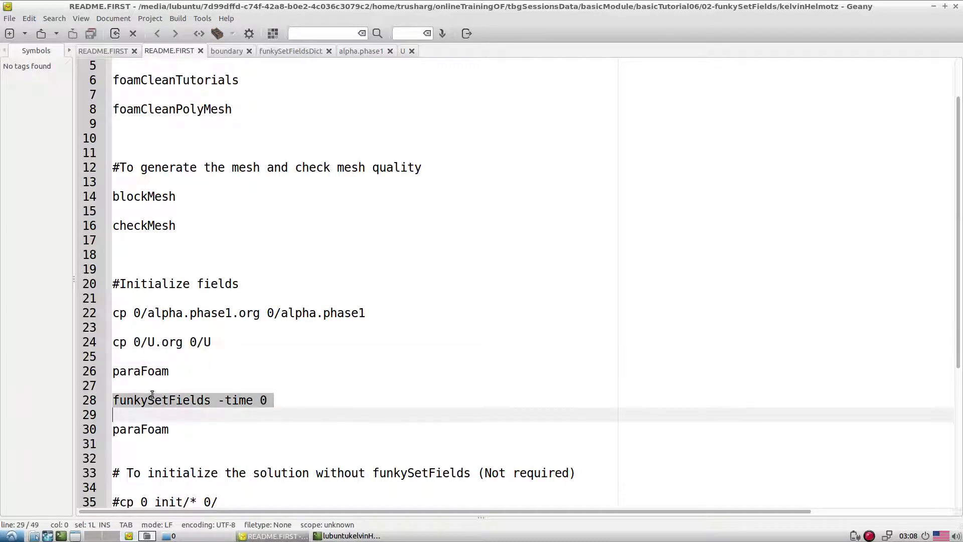
click(270, 399)
drag(270, 400, 112, 398)
key(ctrl+c)
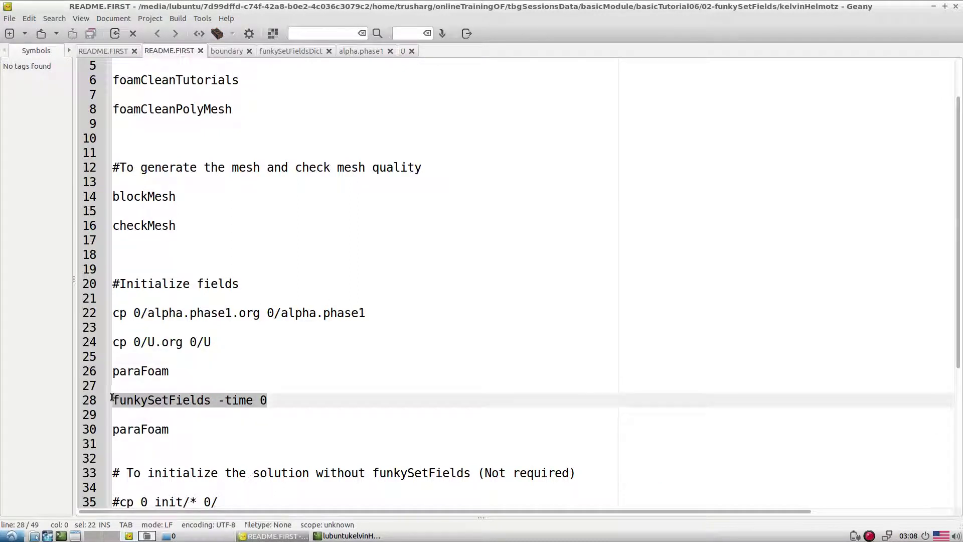
click(313, 536)
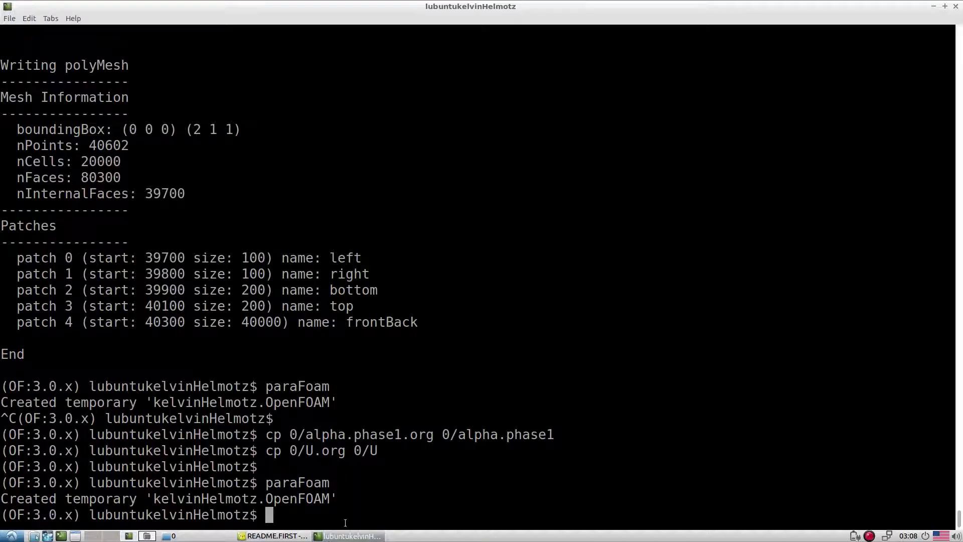
middle_click(401, 437)
key(Return)
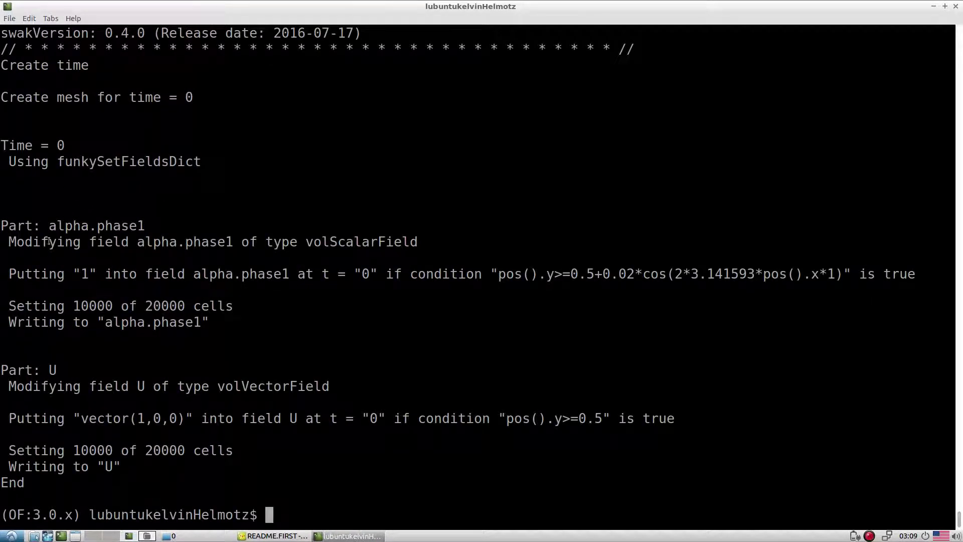
Examine the alpha.phase1 part of the funkySetFields output: field type, condition, number of cells set and assigned value
drag(55, 226, 126, 227)
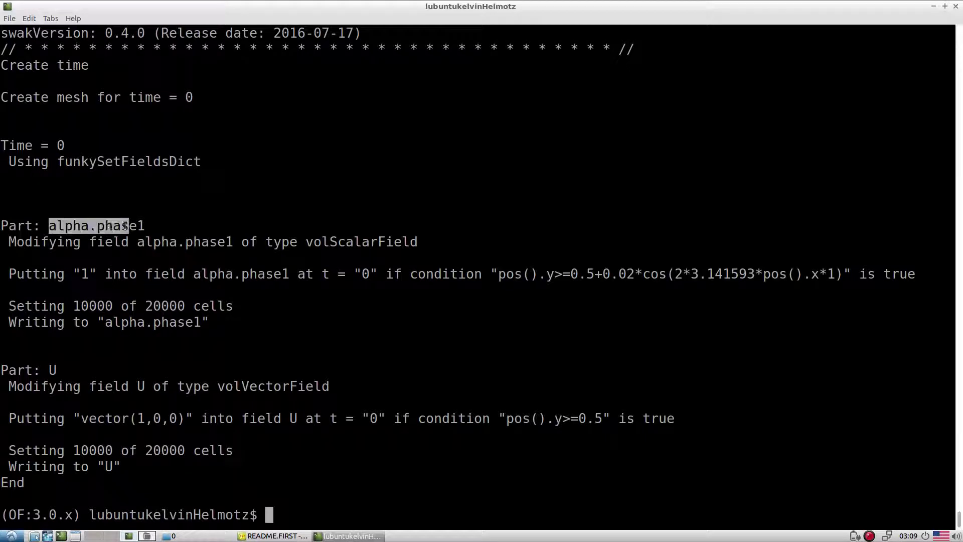
click(306, 246)
triple_click(306, 245)
click(306, 244)
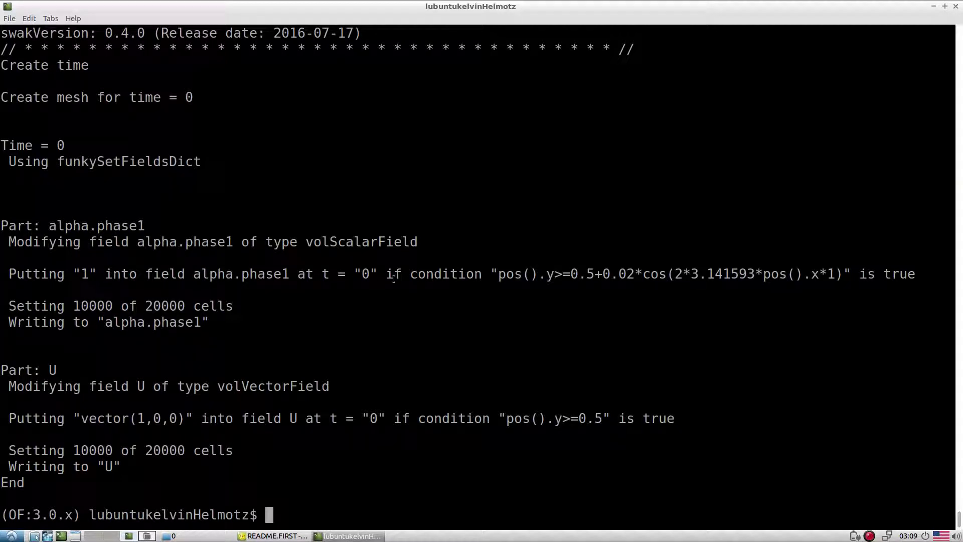
drag(435, 279, 858, 285)
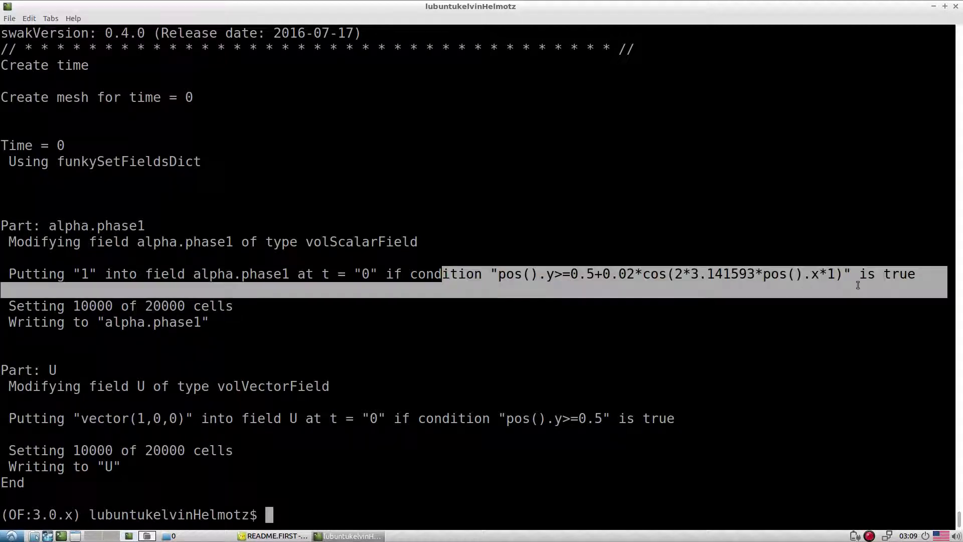
click(43, 314)
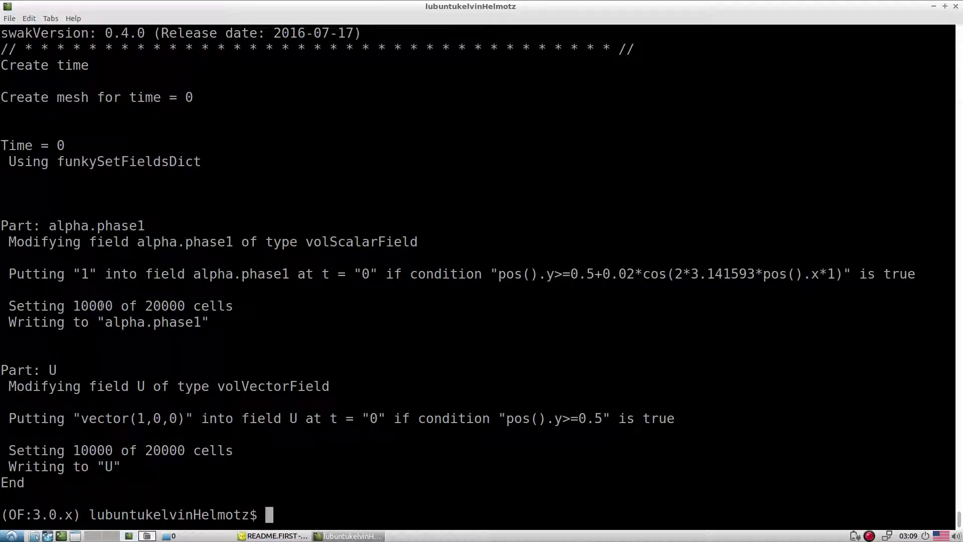
drag(76, 306, 123, 305)
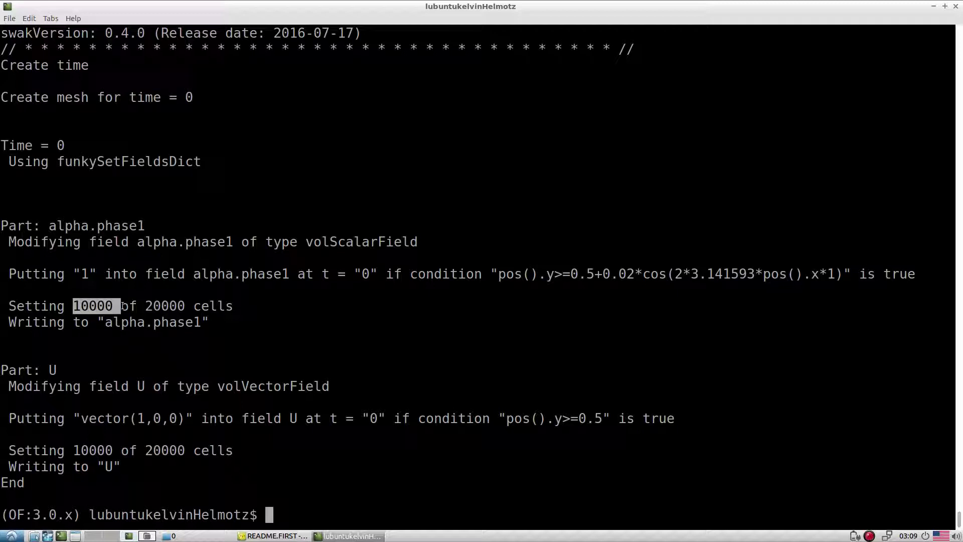
click(196, 308)
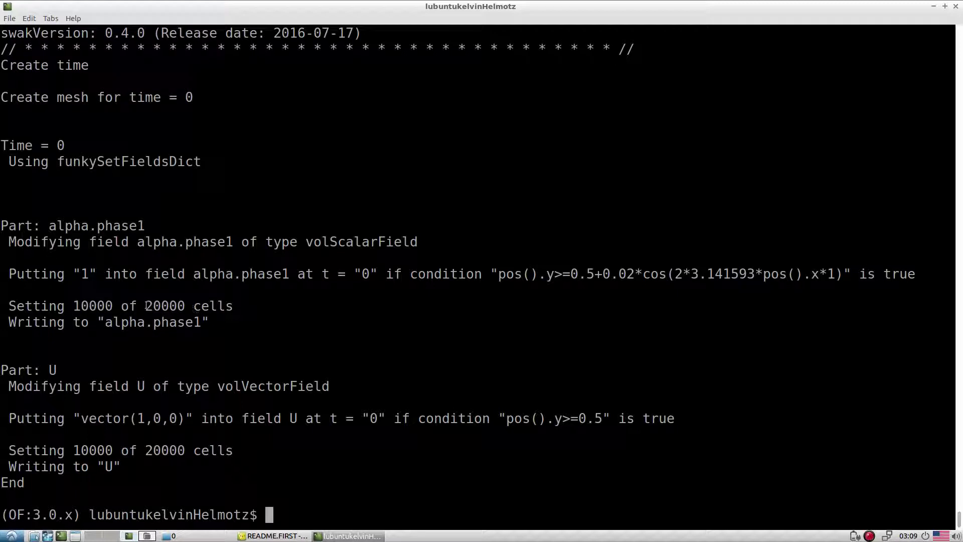
double_click(86, 272)
Examine the U part of the funkySetFields output: field type, condition, number of cells set and vector value
click(114, 394)
double_click(140, 387)
double_click(251, 387)
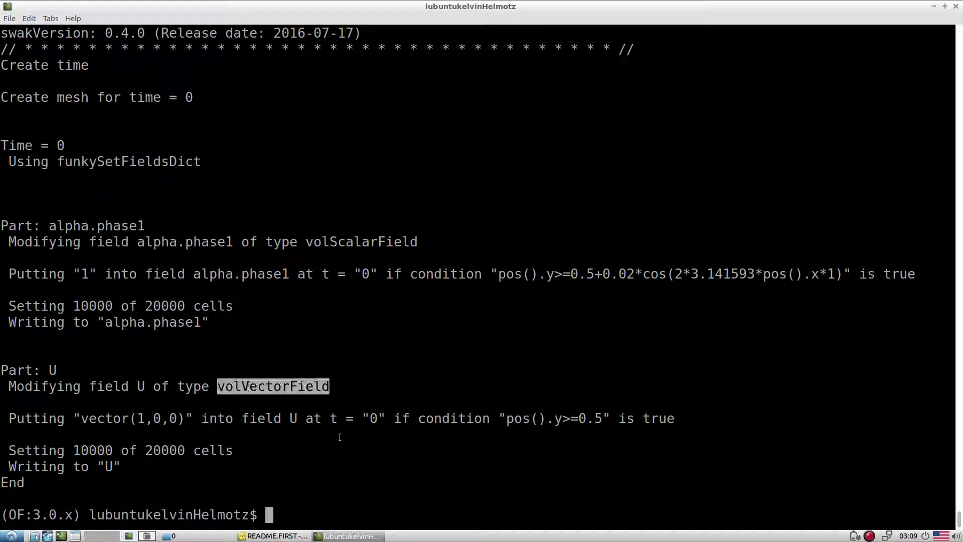
triple_click(566, 418)
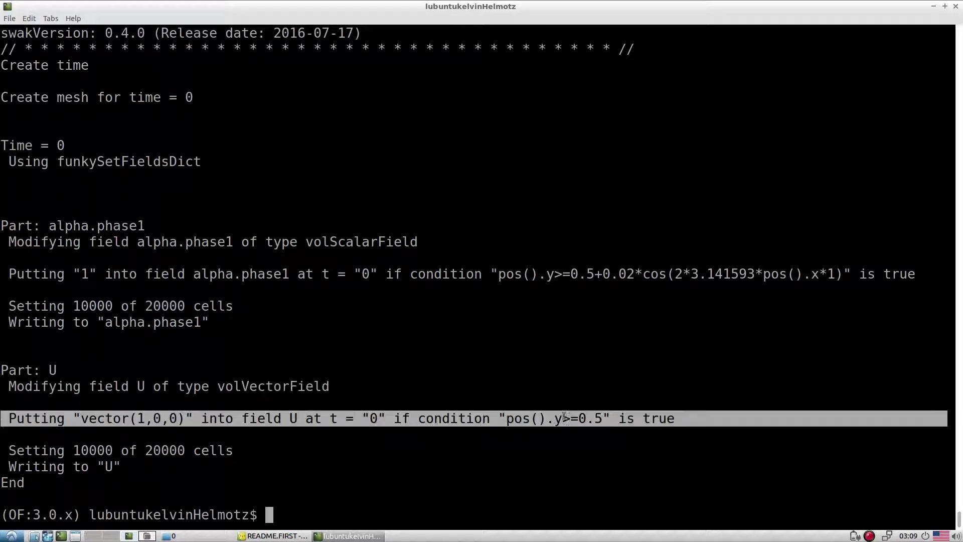
click(75, 450)
drag(146, 451, 178, 451)
double_click(86, 450)
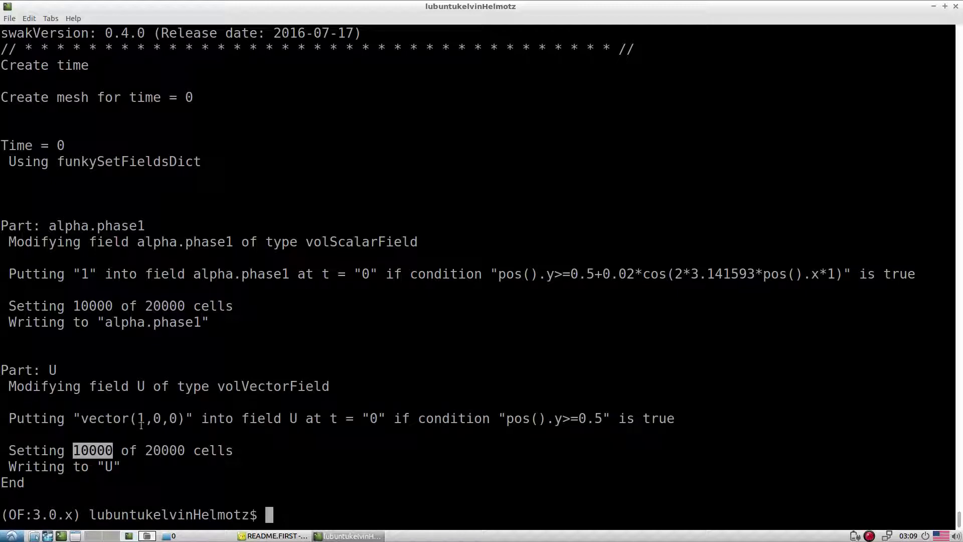
drag(140, 419, 176, 420)
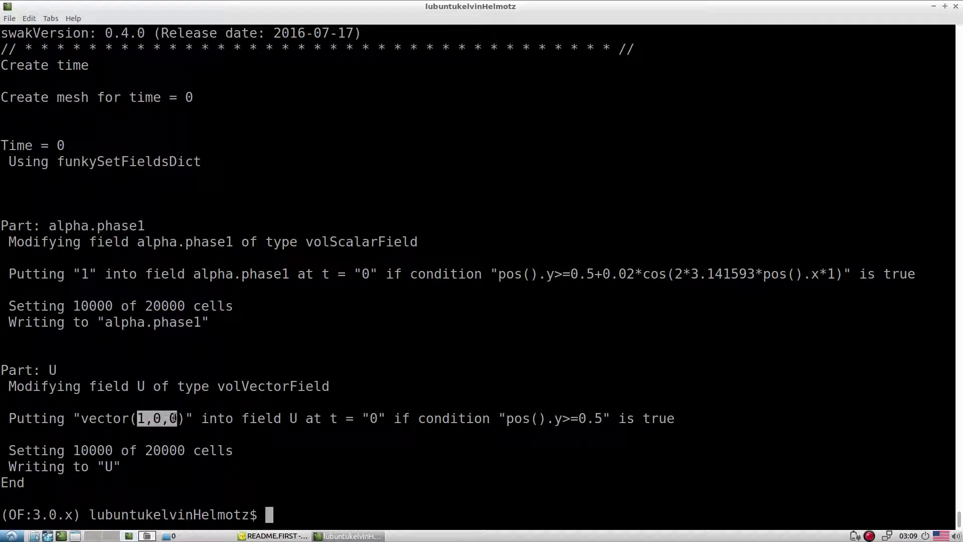
Launch paraFoam from the terminal and load the kelvinHelmotz case's internal mesh
click(354, 430)
text(paraFoam)
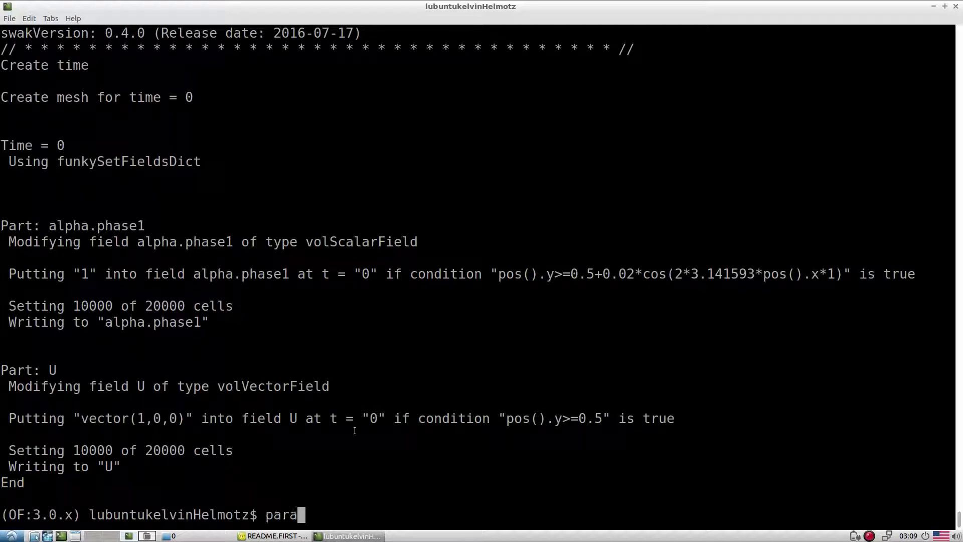
key(Return)
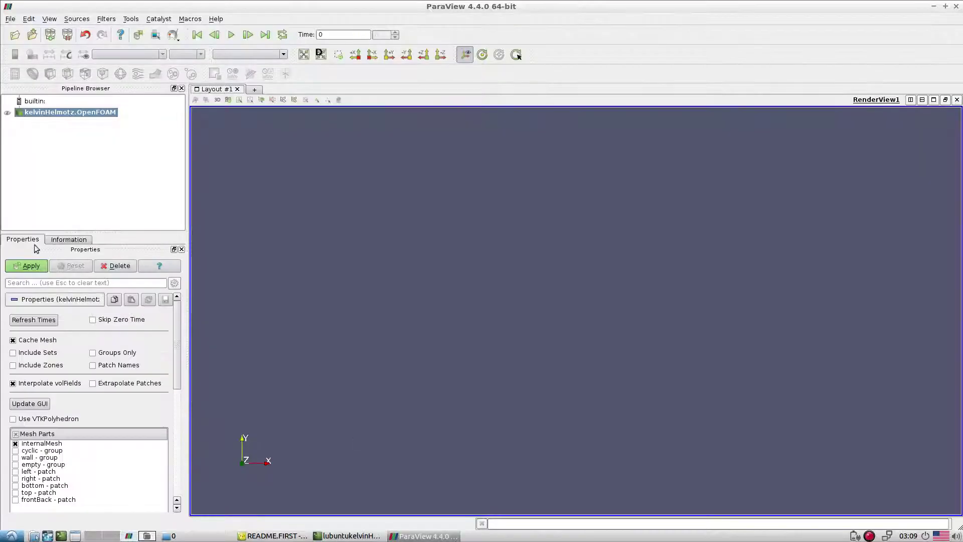
click(26, 265)
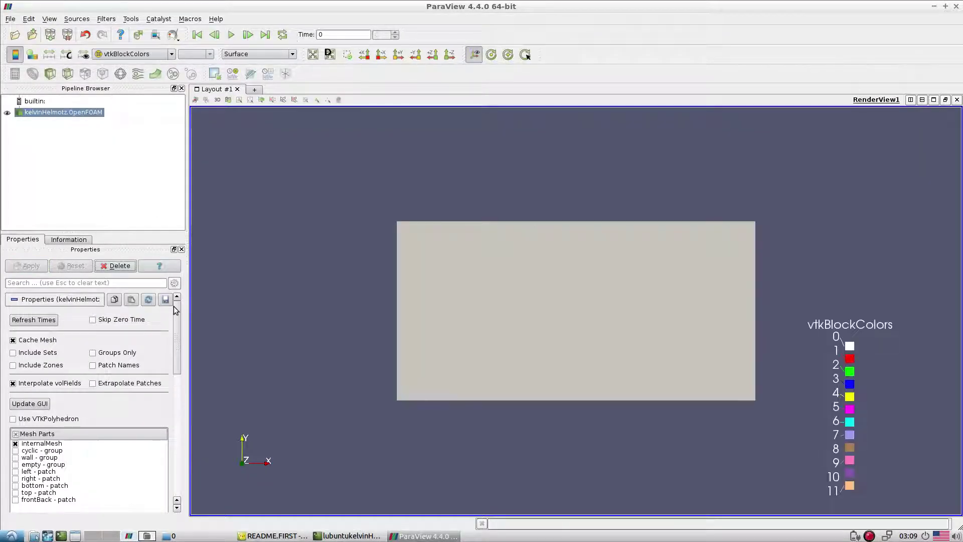
Load all volume fields of the case and color the mesh by the point field U
scroll(75, 365, down, 5)
click(15, 371)
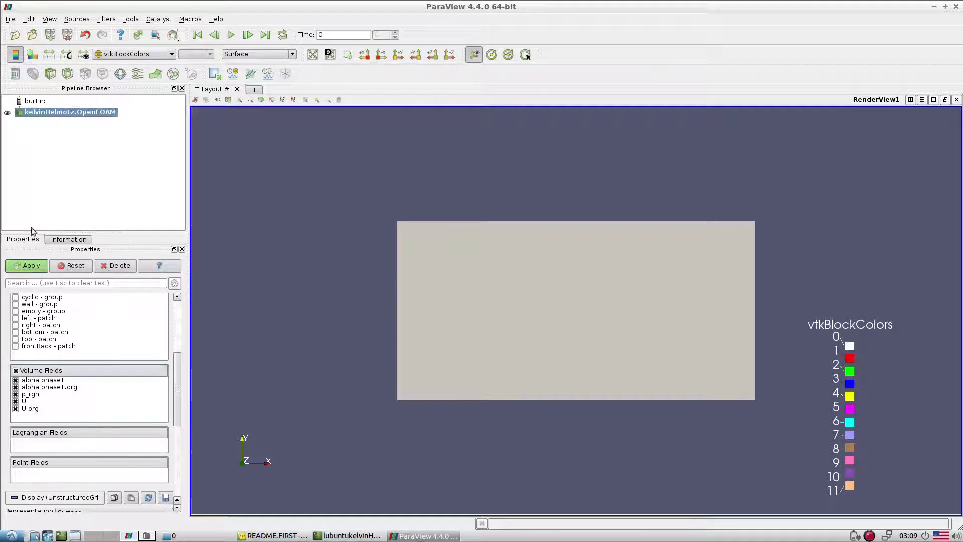
click(26, 265)
click(125, 53)
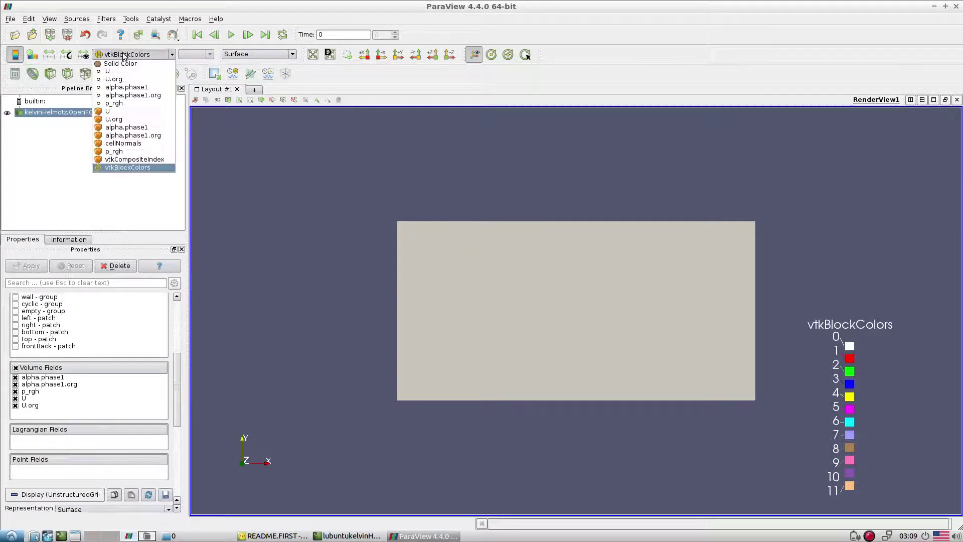
click(118, 100)
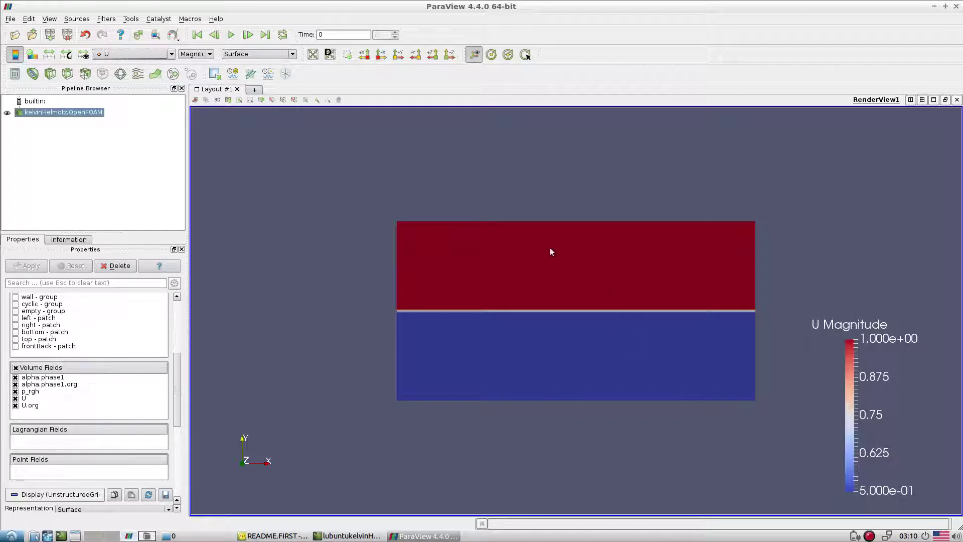
Switch to Geany and check the position condition of the U entry in funkySetFieldsDict
click(273, 535)
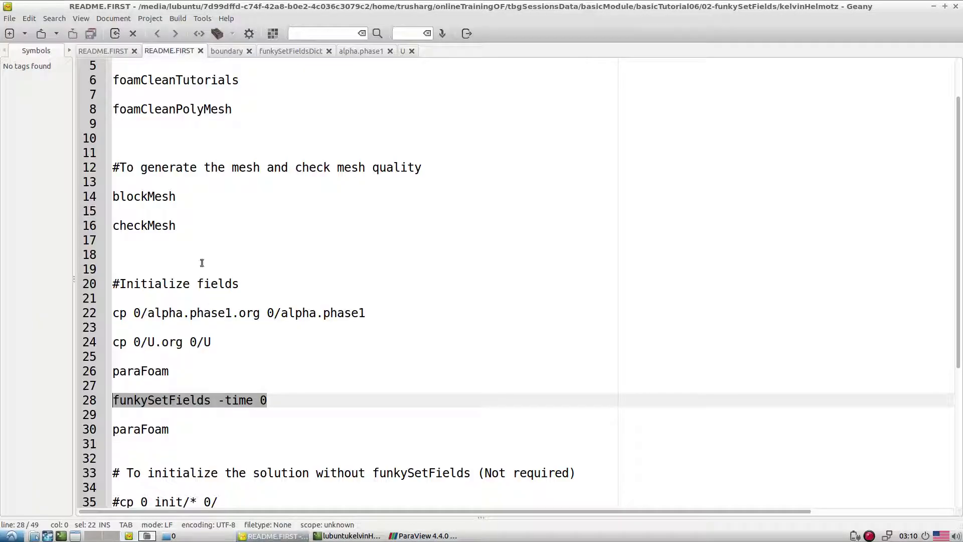
click(357, 51)
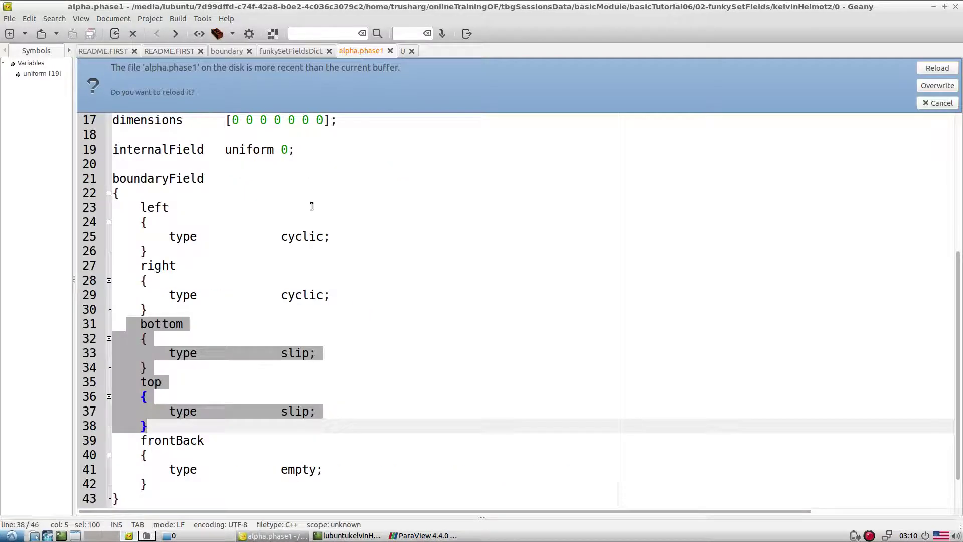
click(301, 52)
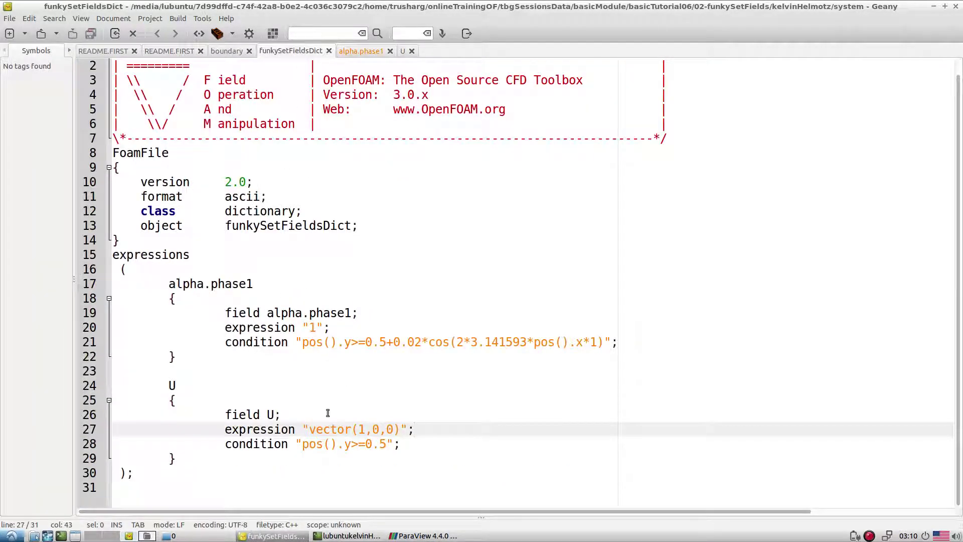
drag(304, 444, 386, 445)
Switch back to ParaView, show the axes grid and examine the height of the velocity interface along the Y axis
click(409, 535)
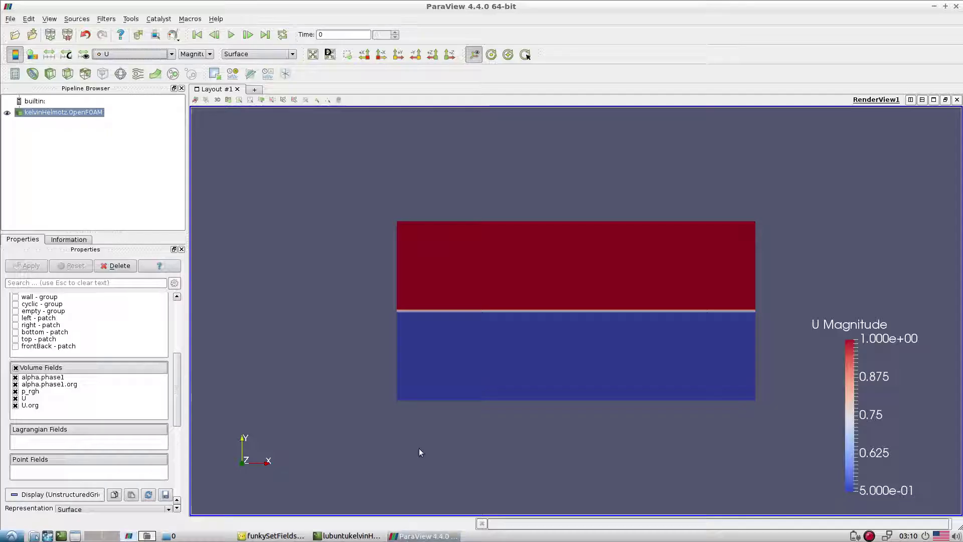
drag(176, 363, 176, 431)
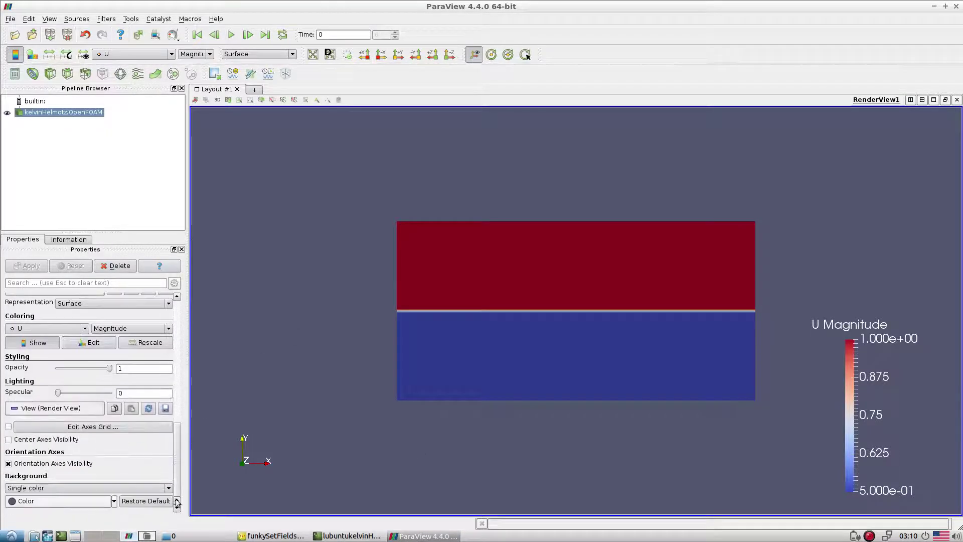
click(8, 426)
scroll(286, 348, up, 5)
drag(446, 362, 576, 323)
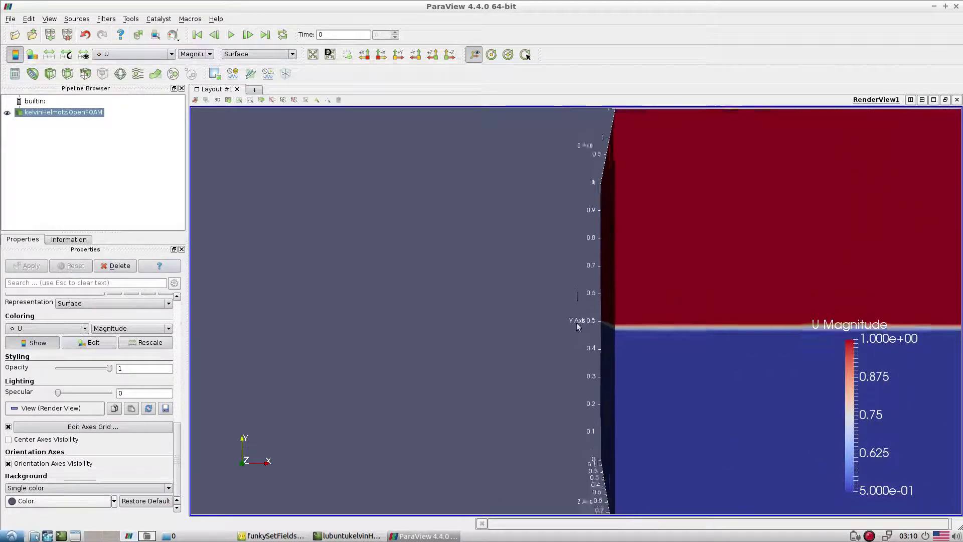
click(196, 99)
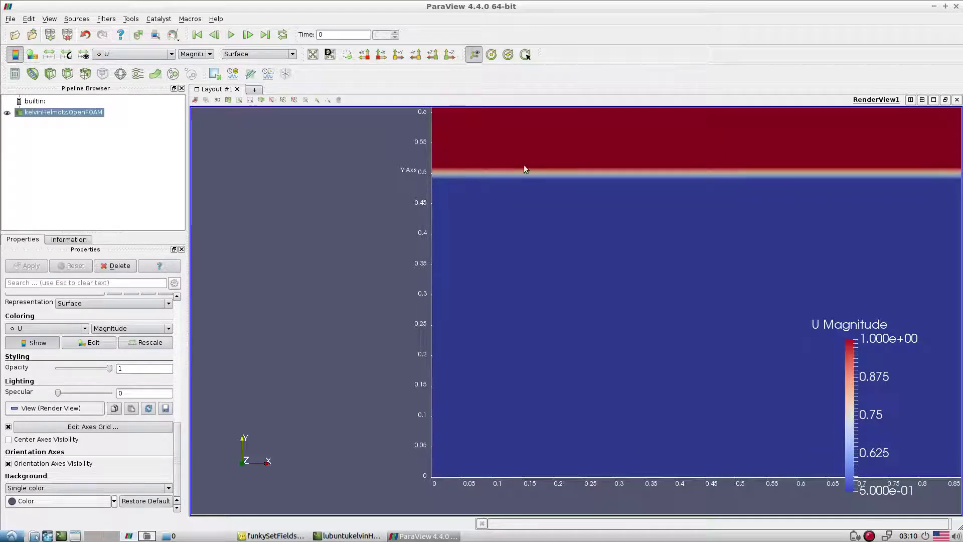
drag(525, 168, 512, 294)
Switch to Geany and check the vector expression of the U entry in funkySetFieldsDict
click(284, 536)
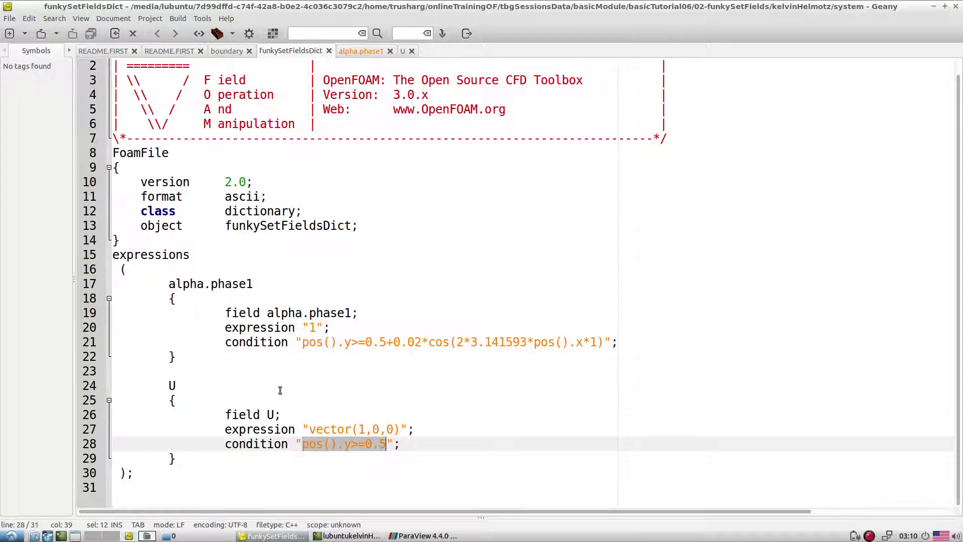
click(360, 430)
drag(360, 430, 399, 430)
click(412, 401)
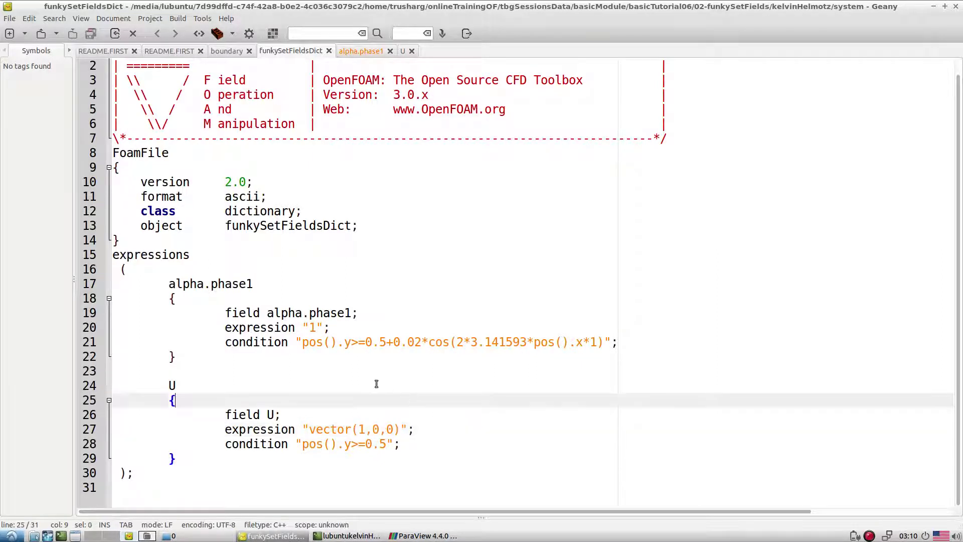
Return to ParaView, color the domain by the point field alpha.phase1 and inspect the interface between the phases
key(alt+Tab)
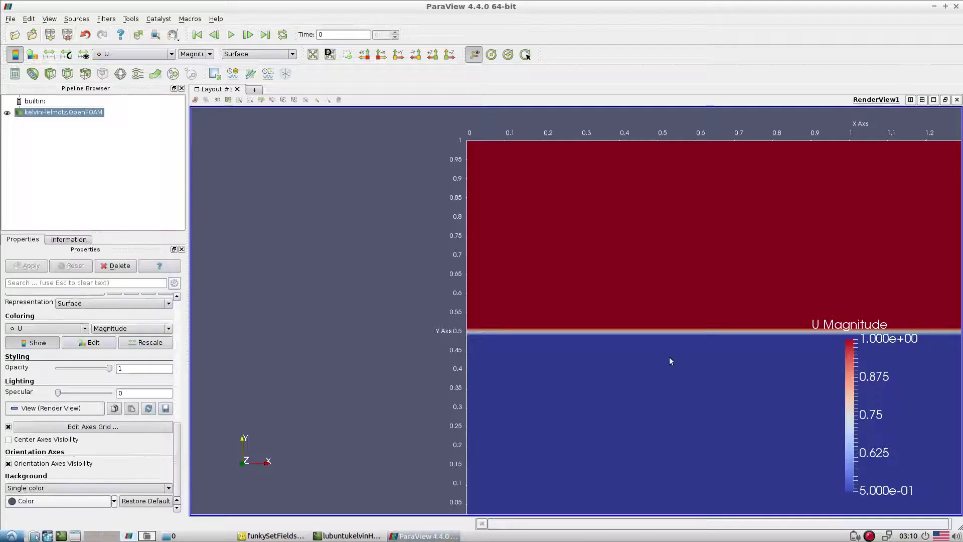
scroll(534, 424, down, 3)
drag(688, 328, 550, 330)
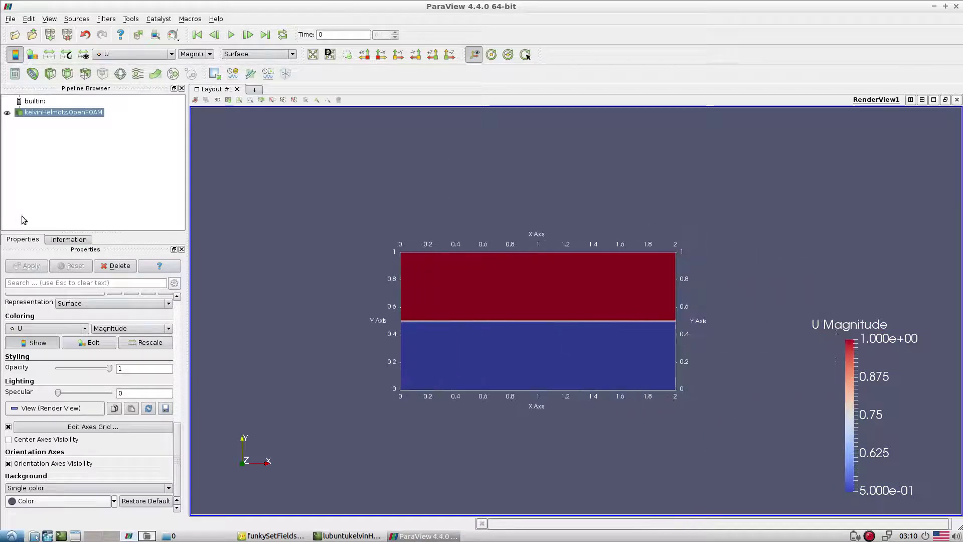
click(133, 54)
click(124, 91)
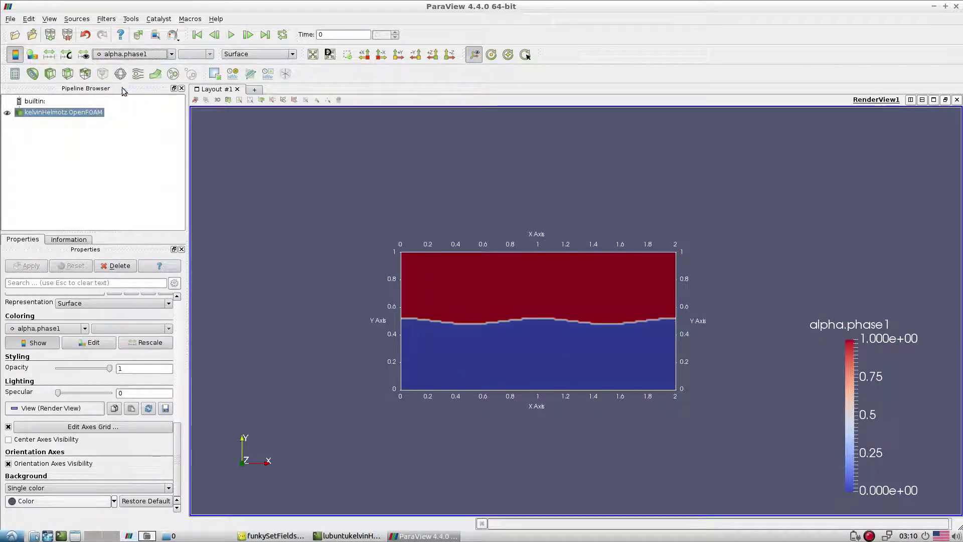
scroll(592, 243, up, 3)
drag(417, 357, 593, 331)
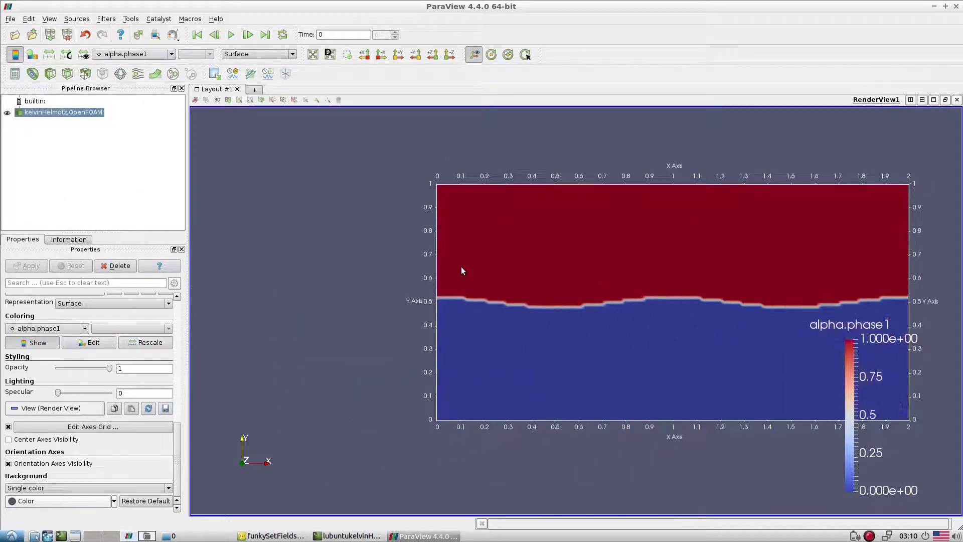
Switch to Geany, examine the cosine condition of the alpha.phase1 entry in funkySetFieldsDict, and return to ParaView to compare the interface
click(332, 537)
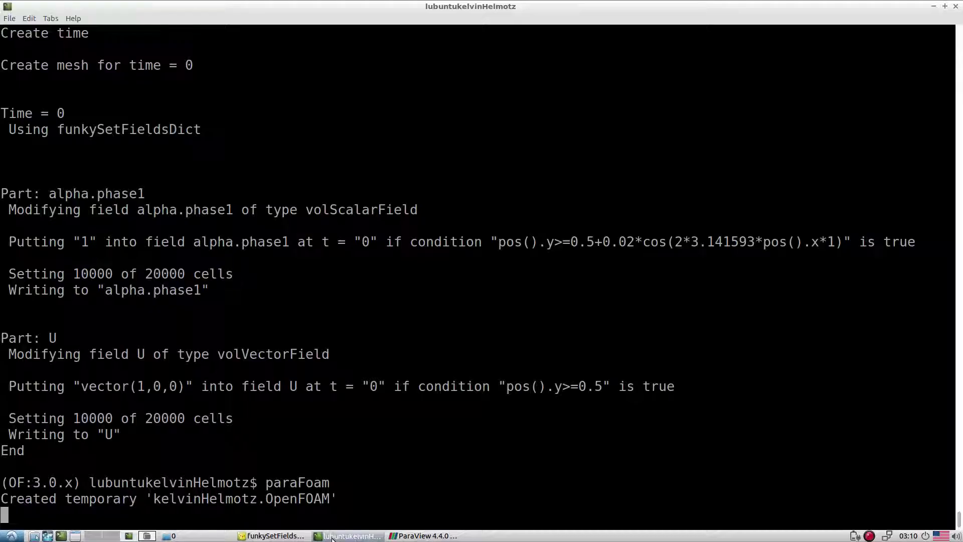
click(289, 536)
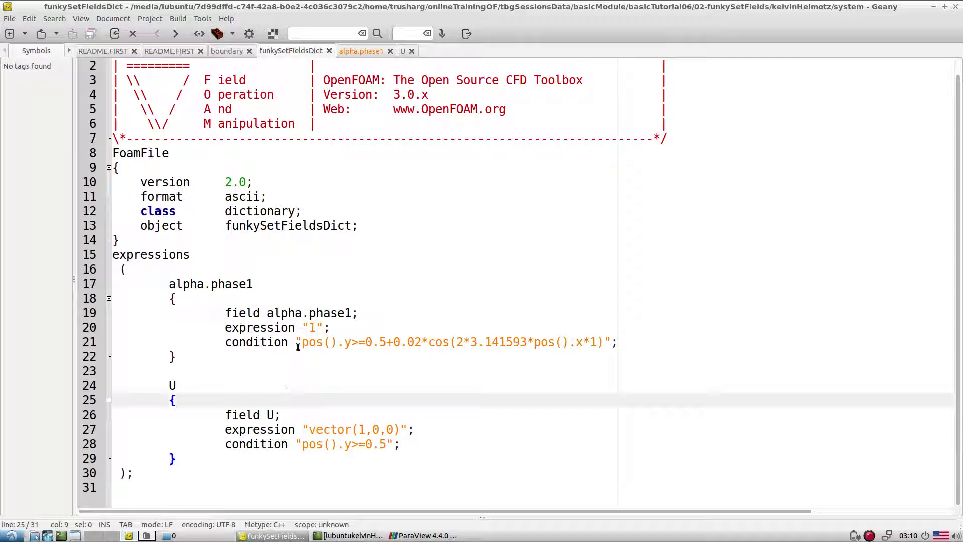
drag(301, 342, 586, 342)
click(469, 401)
drag(534, 341, 581, 344)
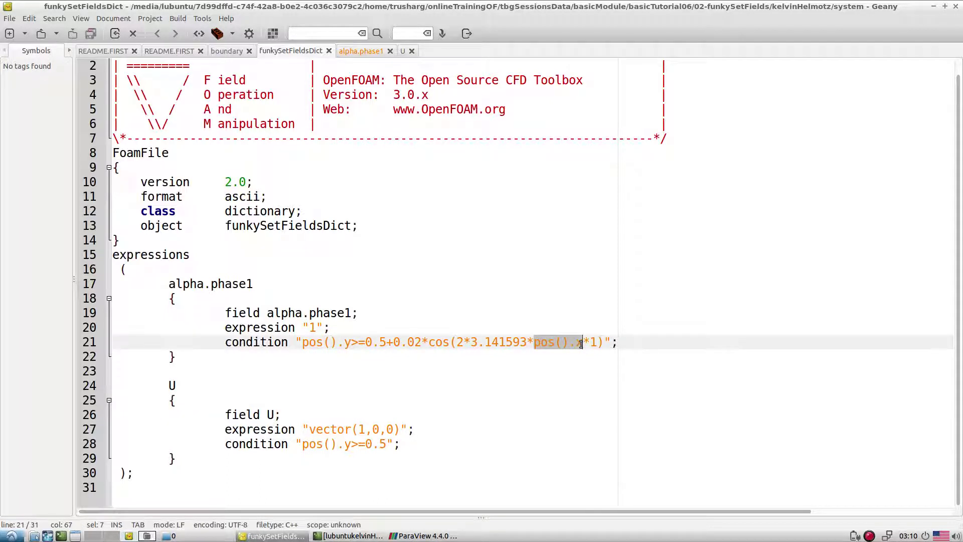
click(258, 374)
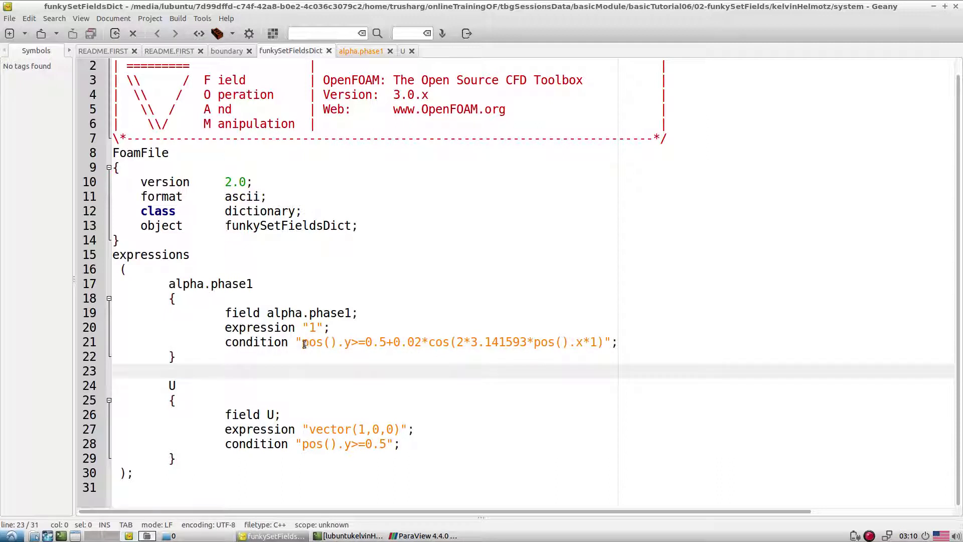
drag(304, 344, 598, 343)
click(365, 352)
key(alt+Tab)
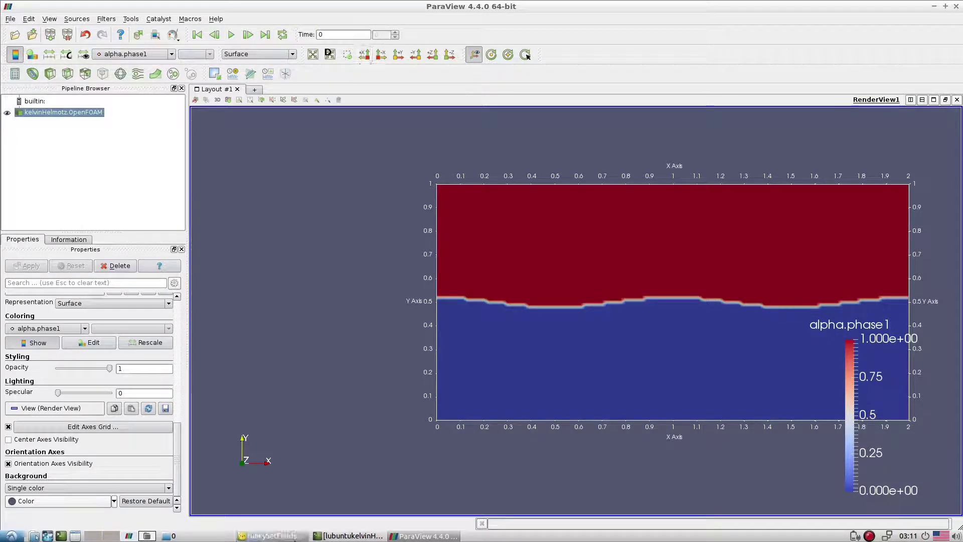
Take the interFoam command from the kelvinHelmotz README.FIRST in Geany, interrupt paraFoam in the terminal and run interFoam > log.interFoam &
click(273, 536)
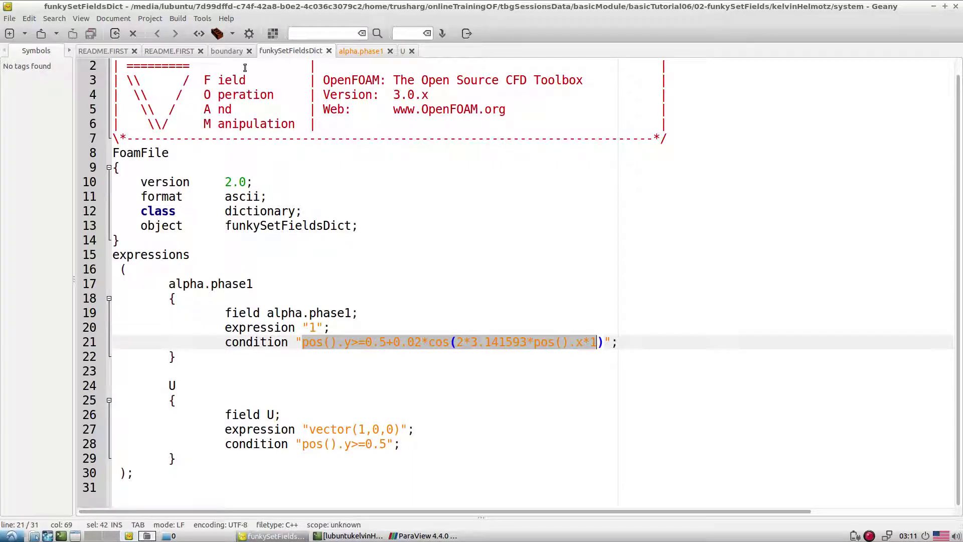
click(186, 52)
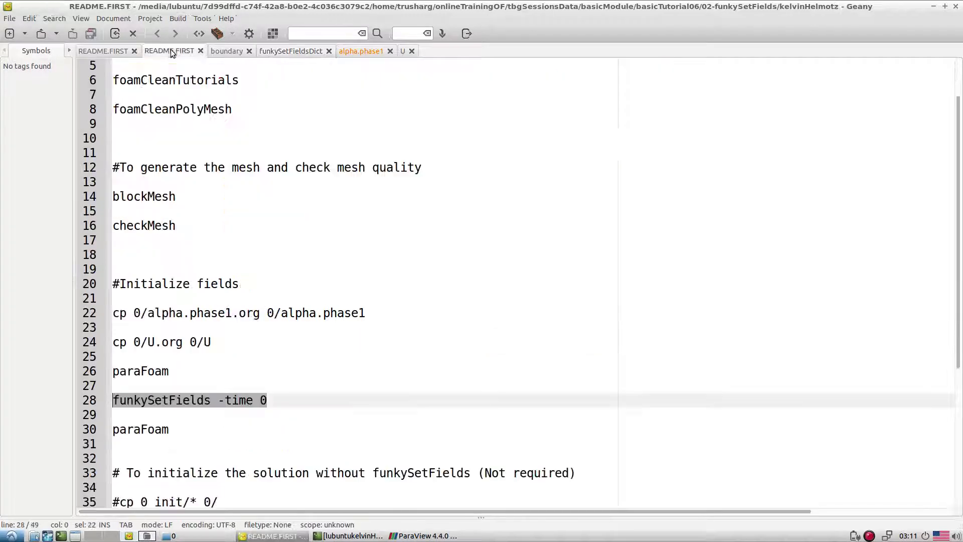
scroll(293, 313, down, 5)
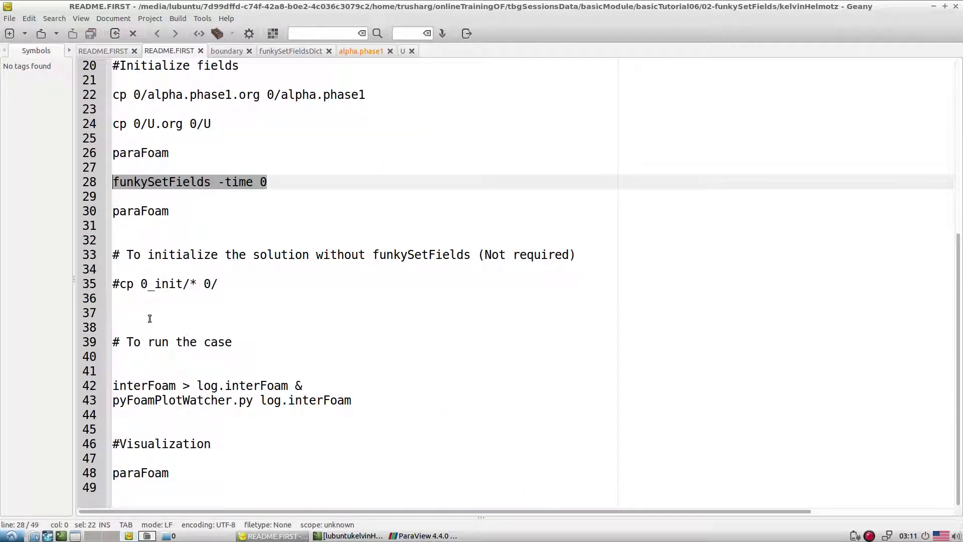
triple_click(150, 385)
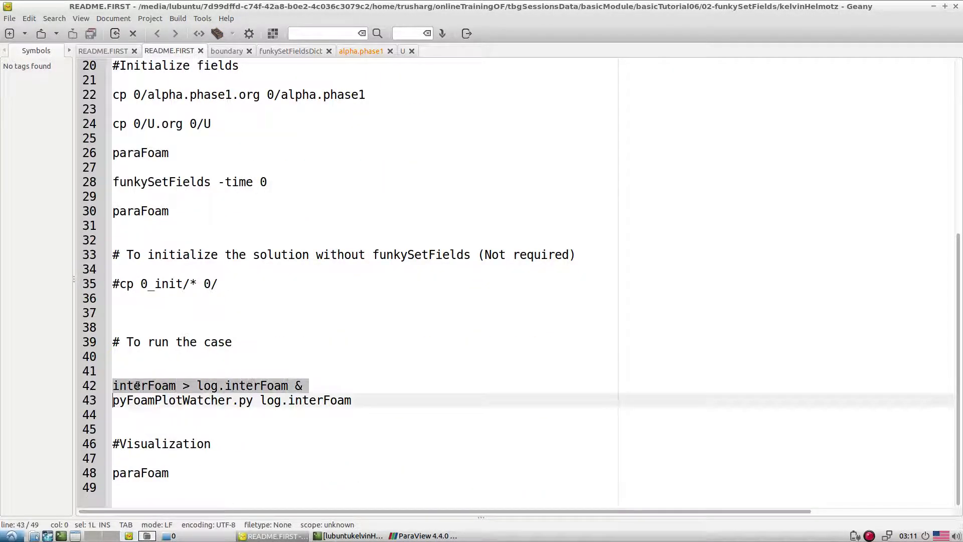
click(366, 537)
key(ctrl+c)
middle_click(357, 314)
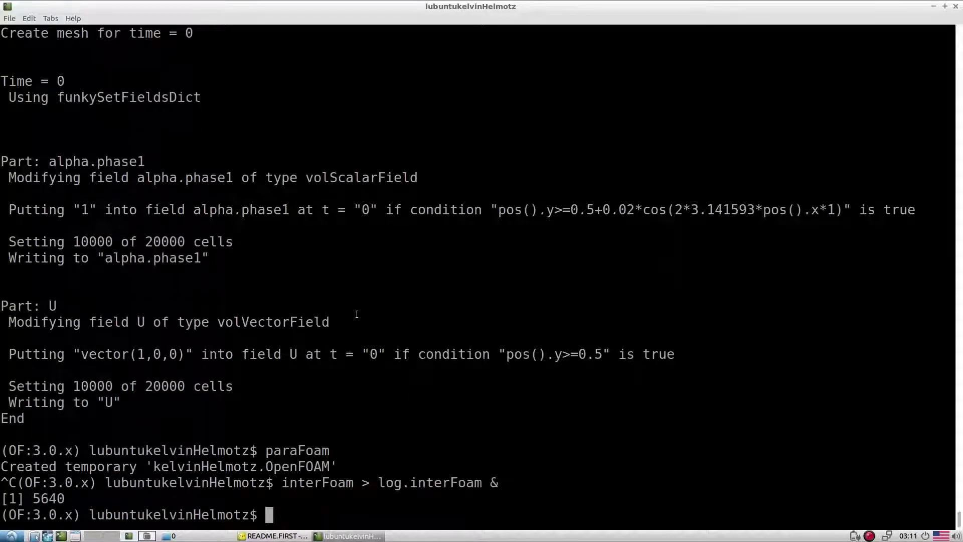
Follow the solver output with tailf log.interFoam, then stop following the log
text(tailf log.interFoam)
key(Return)
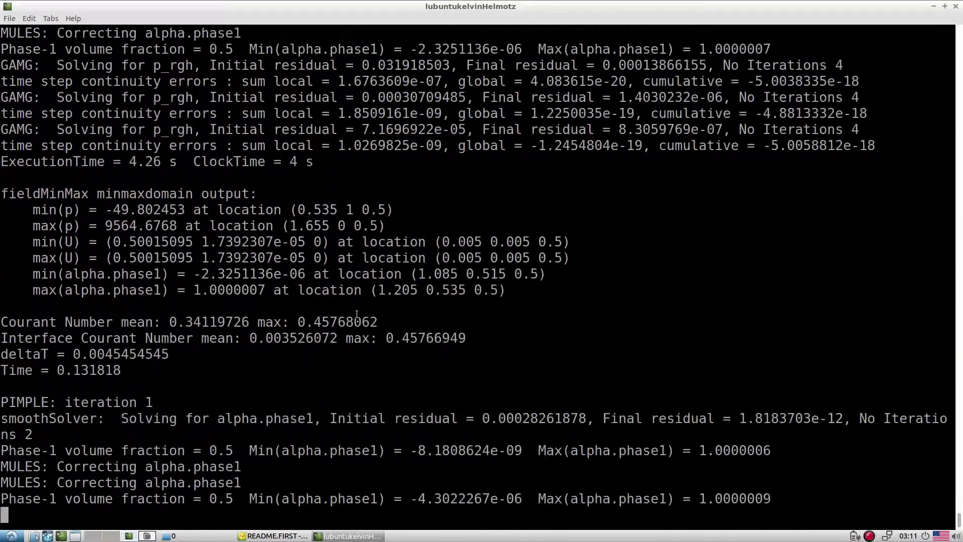
key(ctrl+c)
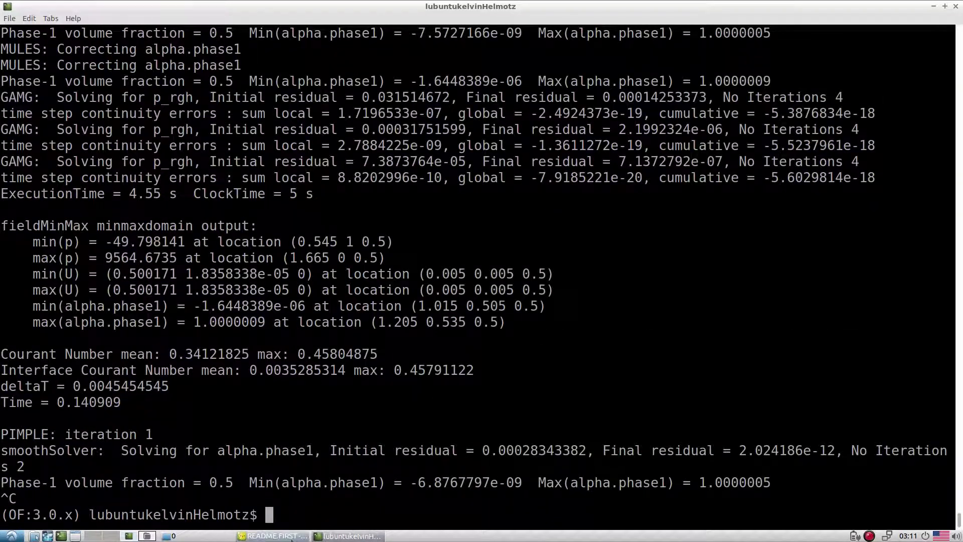
Run pyFoamPlotWatcher.py log.interFoam from README.FIRST, examine the residual, continuity and phase fraction plots, and stop the watcher
key(alt+Tab)
triple_click(240, 400)
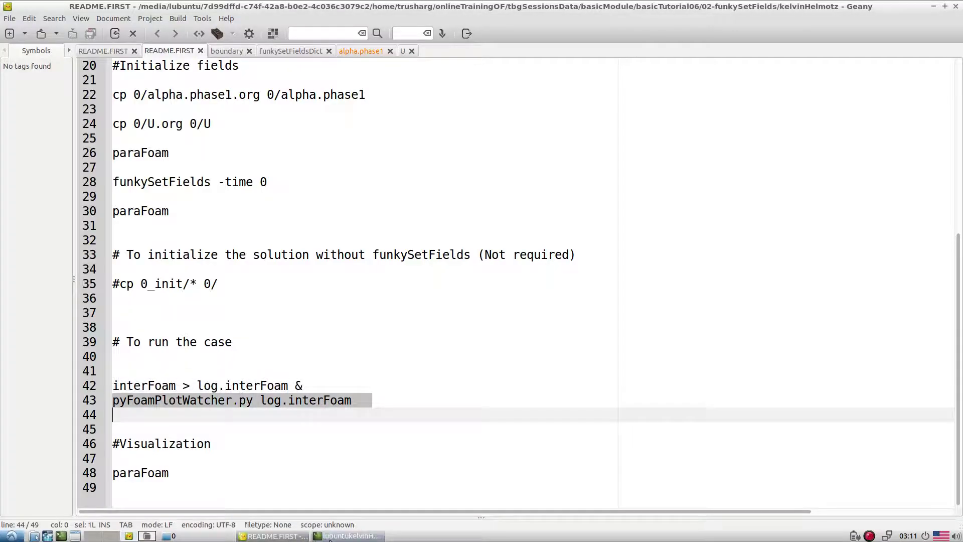
click(346, 536)
middle_click(536, 386)
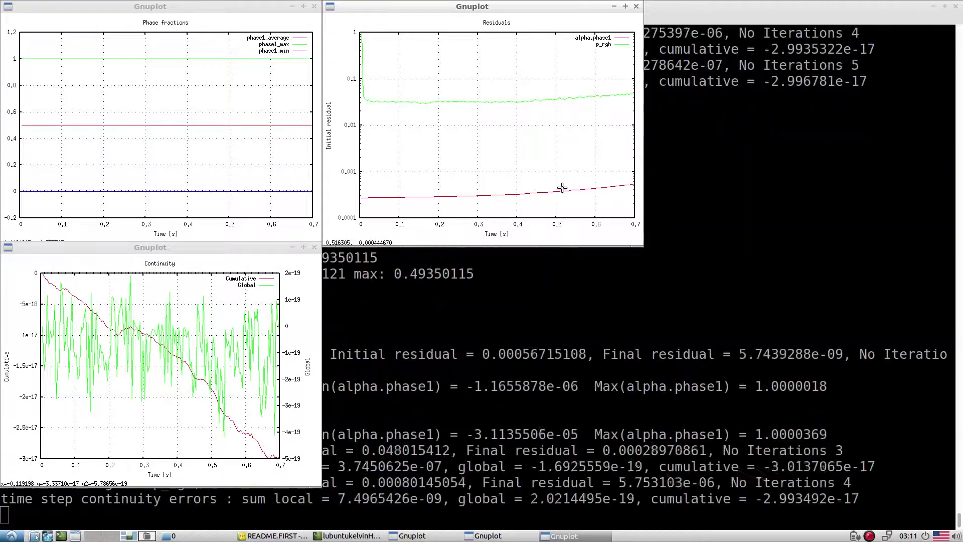
click(480, 375)
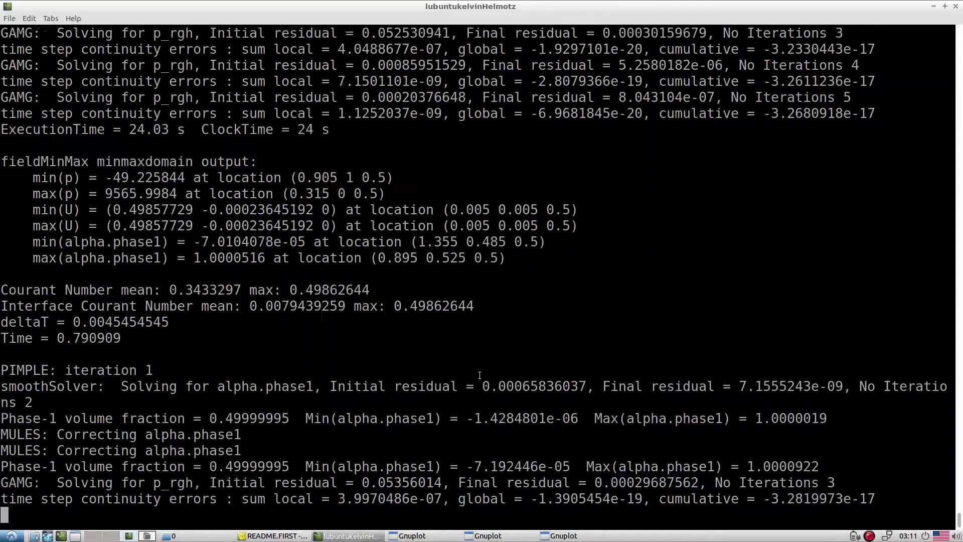
key(ctrl+c)
Launch paraFoam from the terminal and load the kelvinHelmotz case with all volume fields enabled
text(par)
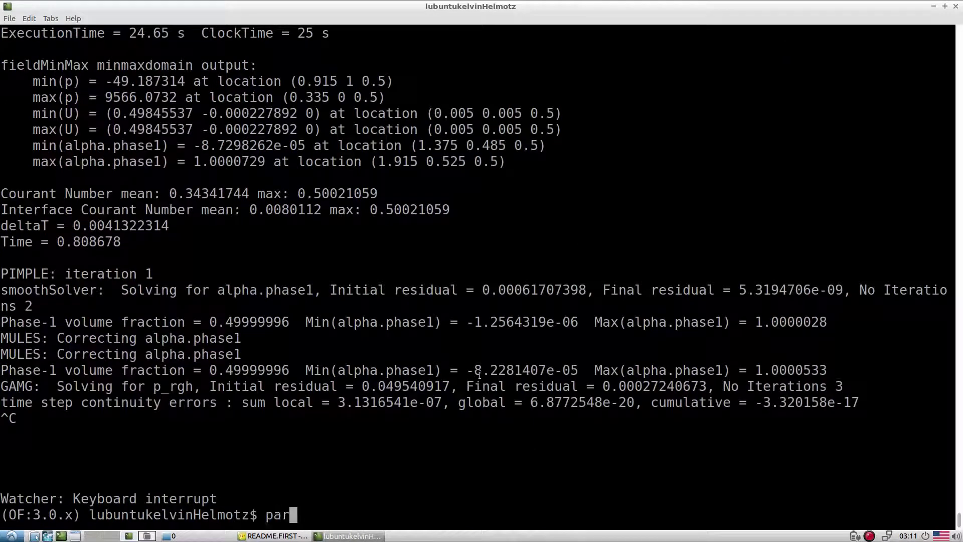
text(aFoam)
key(Return)
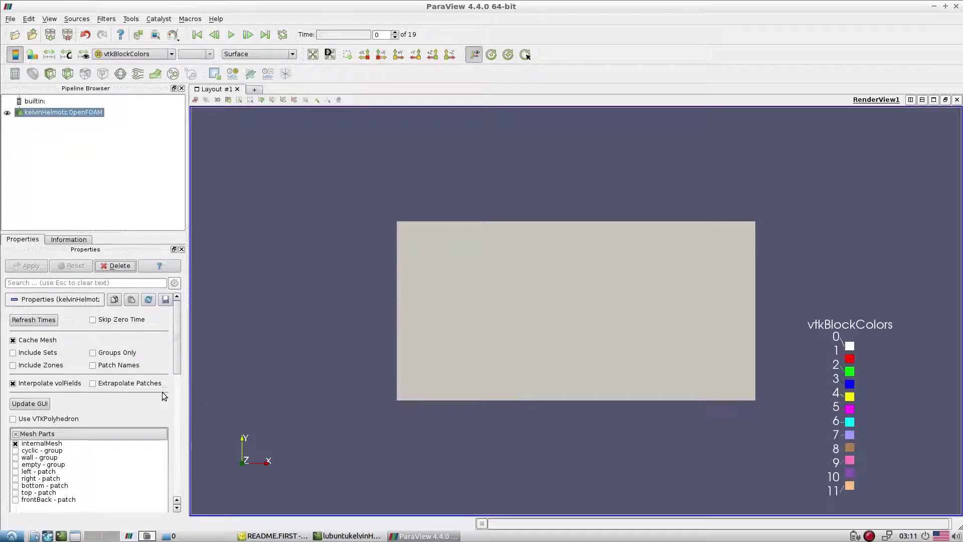
drag(177, 341, 176, 394)
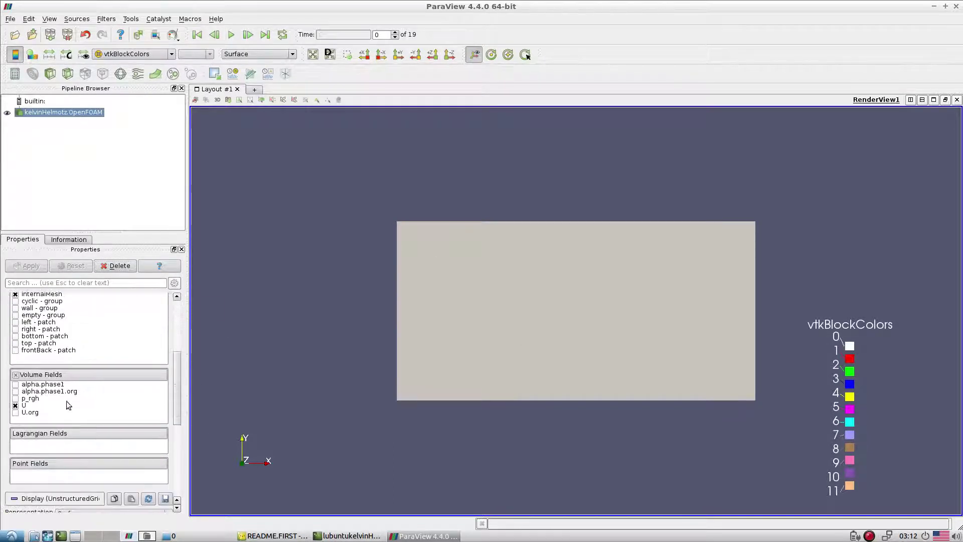
click(16, 374)
click(29, 265)
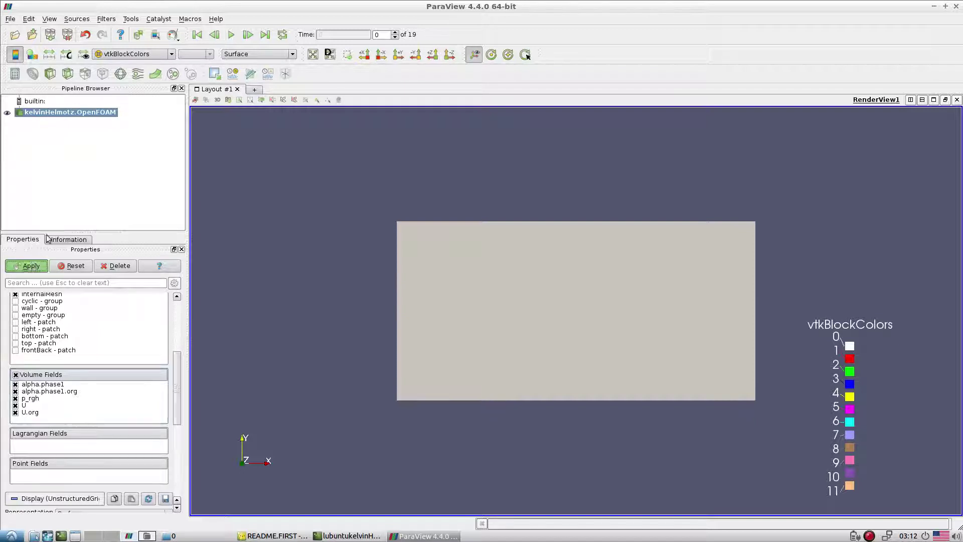
Color the domain by the point field alpha.phase1 and play the animation through the available time steps
click(131, 54)
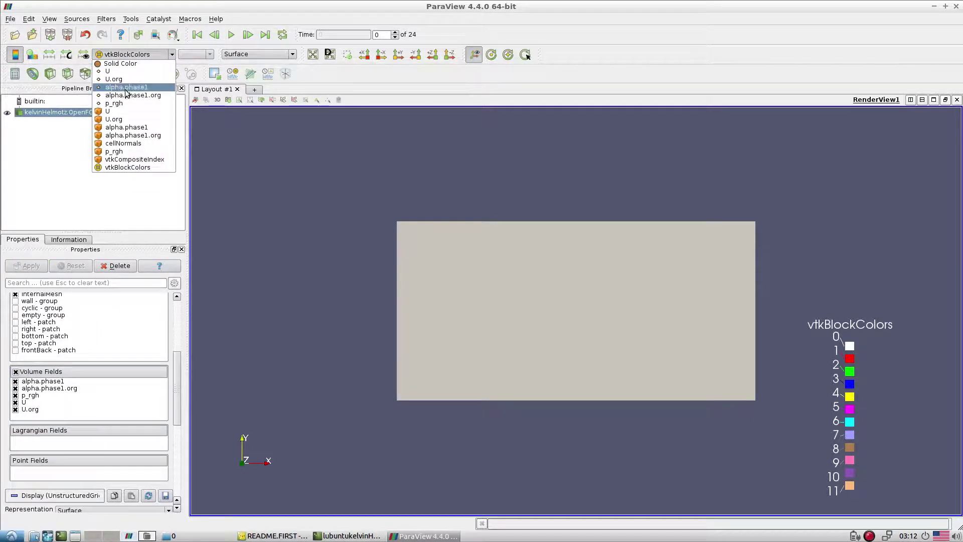
click(119, 87)
click(231, 34)
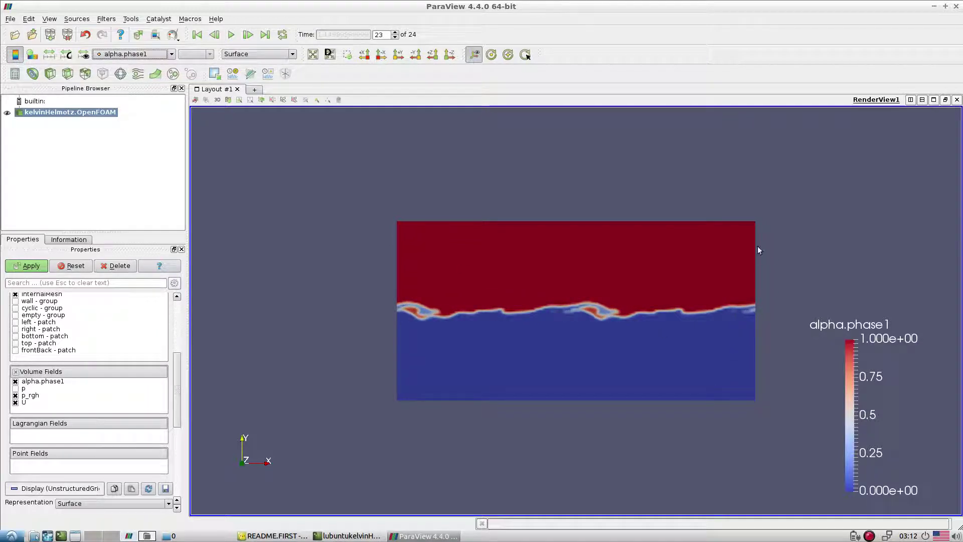
Apply the pending reader changes, then twice refresh the available times and play the alpha.phase1 animation through the newly written steps
click(29, 265)
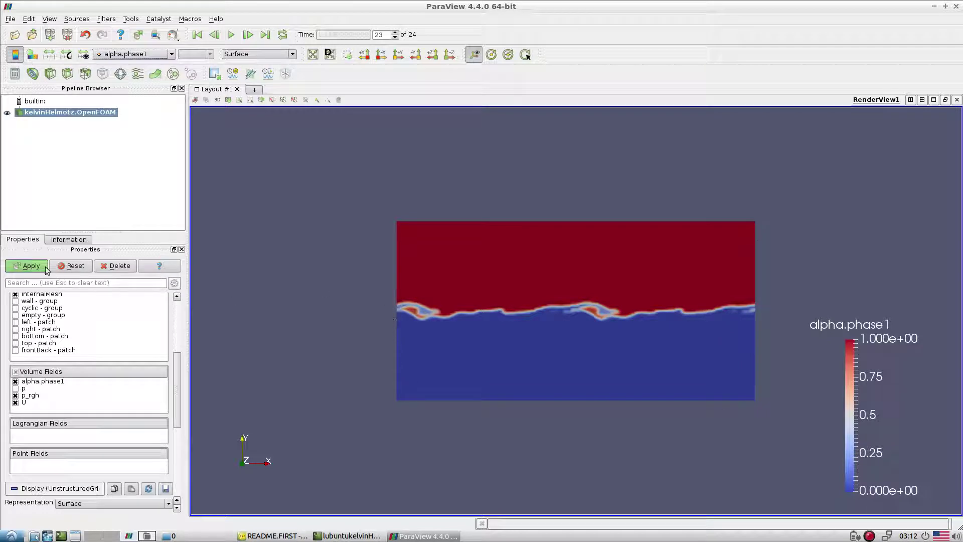
drag(176, 384, 176, 335)
scroll(177, 335, up, 1)
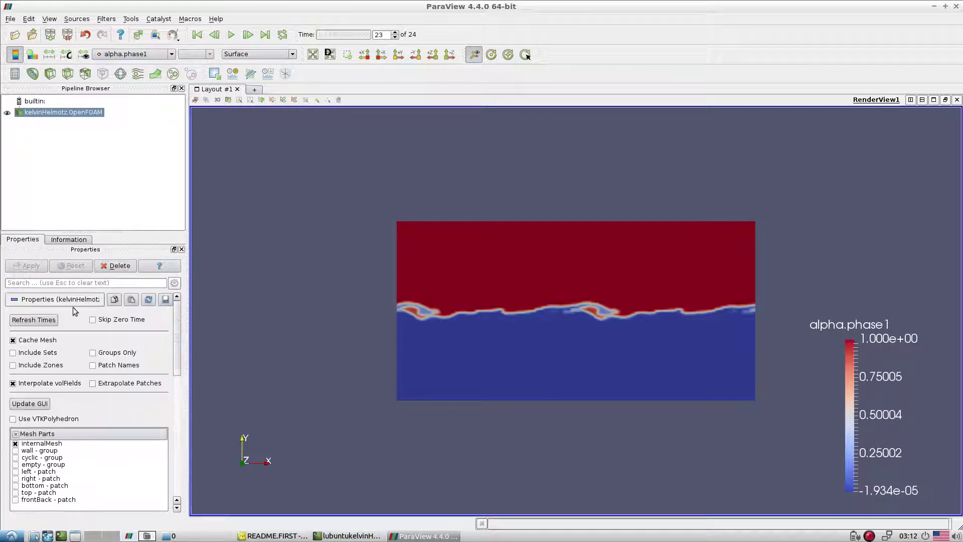
click(34, 319)
click(230, 36)
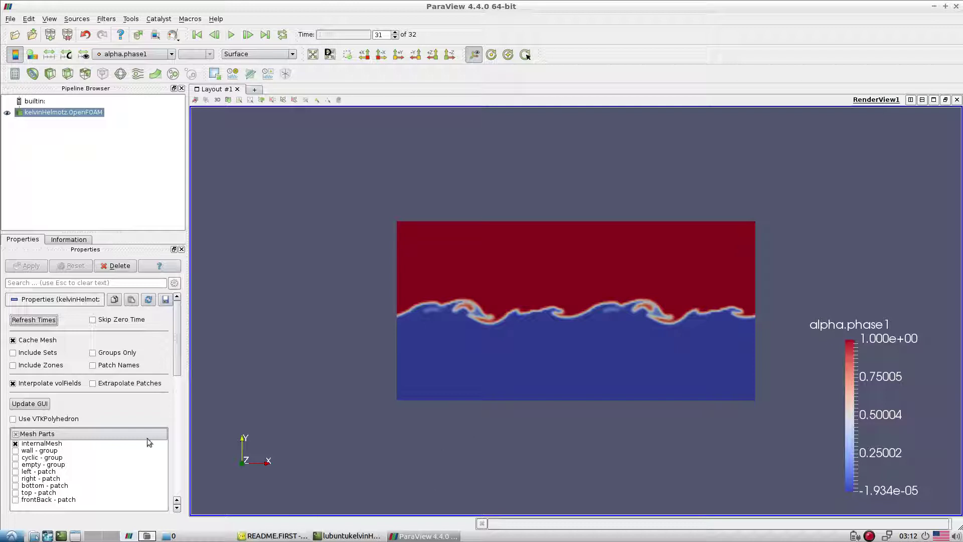
scroll(176, 348, down, 1)
mouse_move(176, 349)
mouse_down()
mouse_move(180, 476)
mouse_move(178, 346)
mouse_up()
click(31, 320)
click(230, 35)
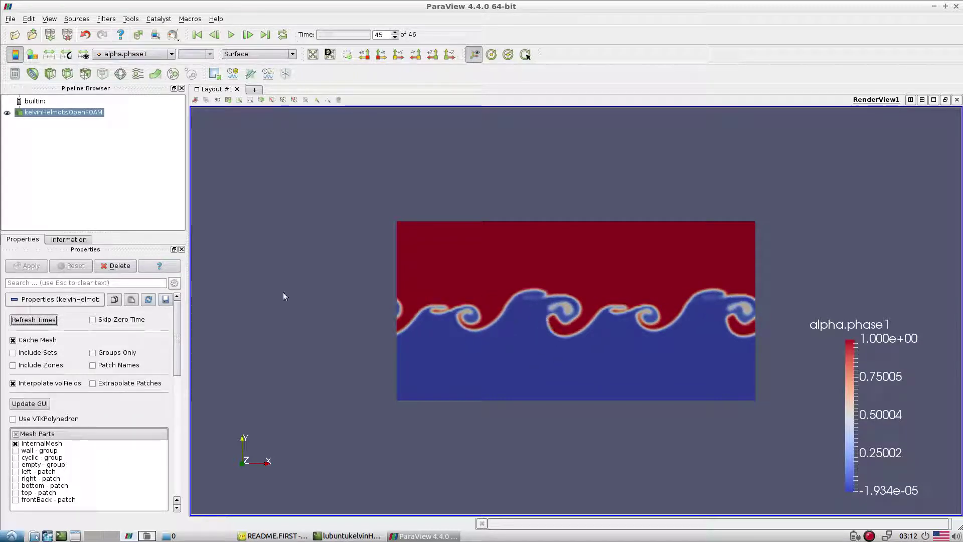
Color the domain by the point field U magnitude and play the animation from the first time step
click(117, 49)
click(118, 81)
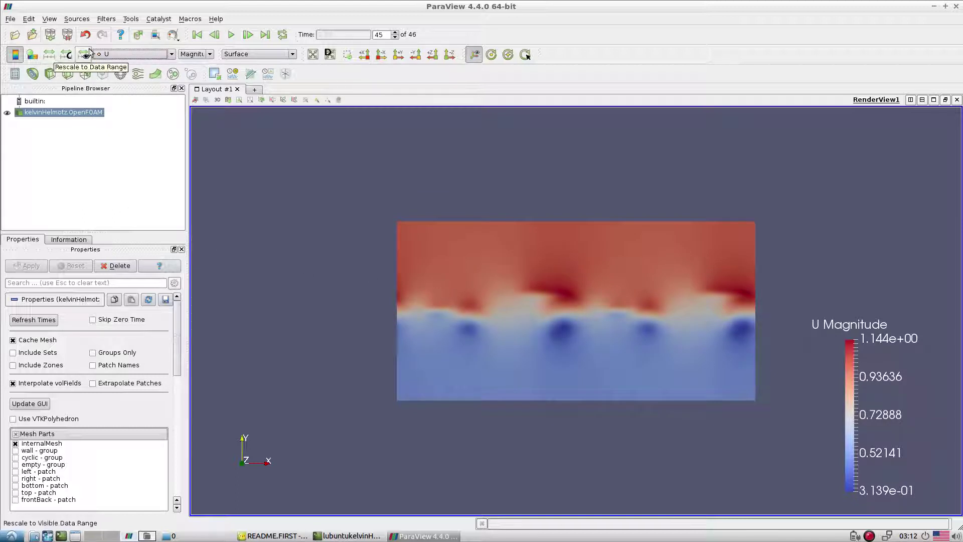
click(197, 34)
click(231, 34)
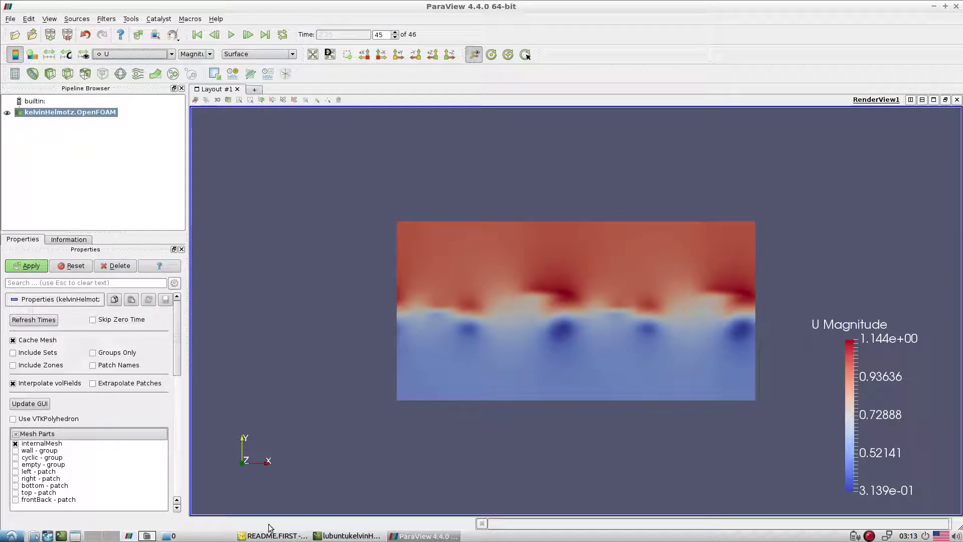
Switch to the terminal, enter fg and interrupt the running paraFoam session
click(347, 535)
text(fg)
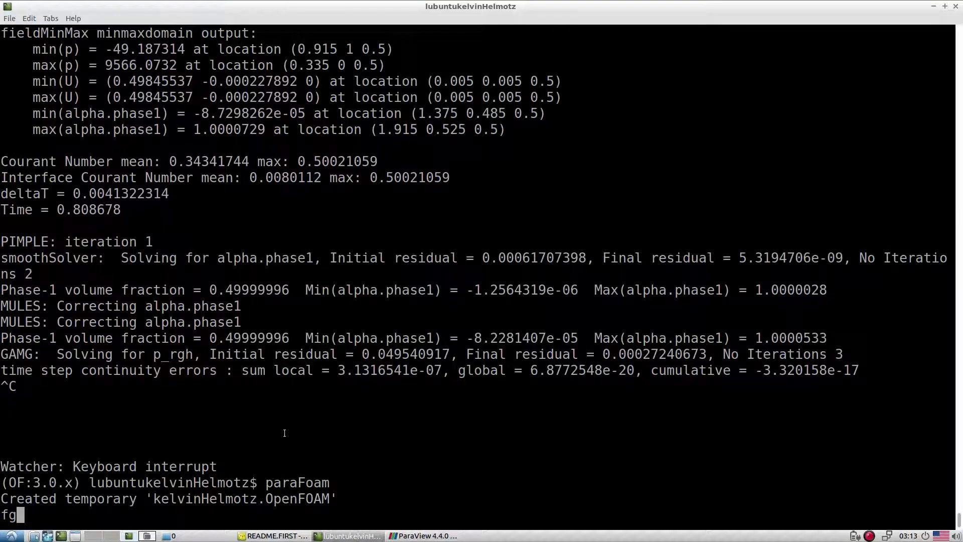
key(Return)
key(ctrl+c)
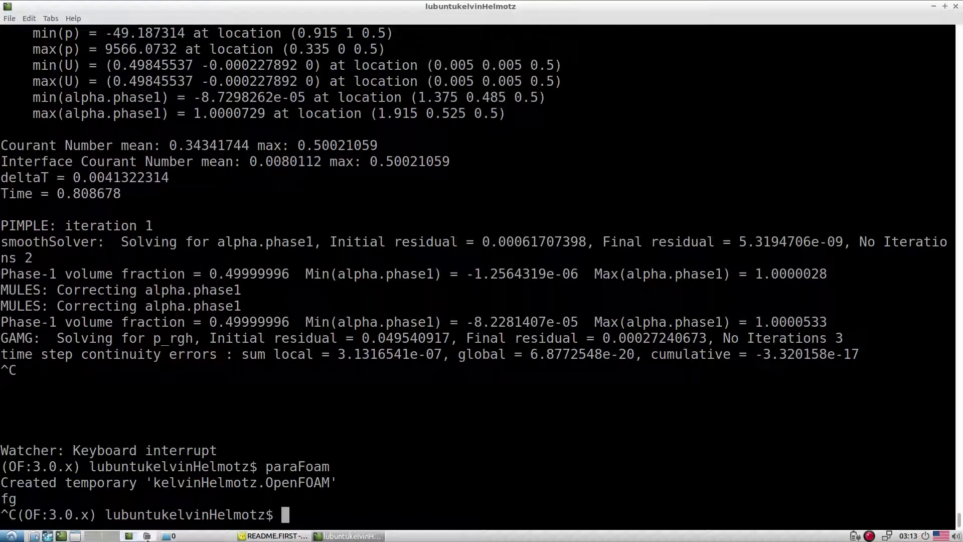
Switch to the file manager and open the rayleighTaylor case folder inside 02-funkySetFields
click(147, 536)
click(65, 32)
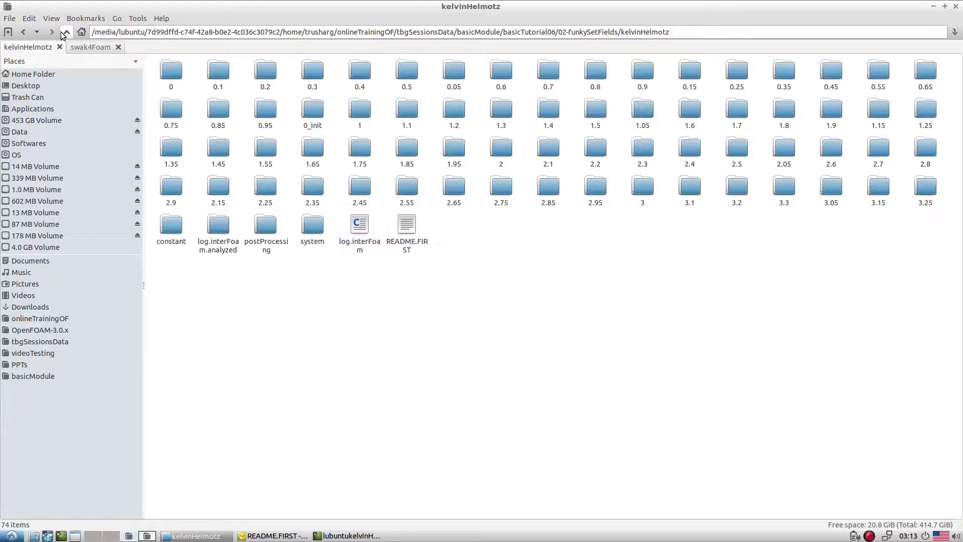
click(65, 32)
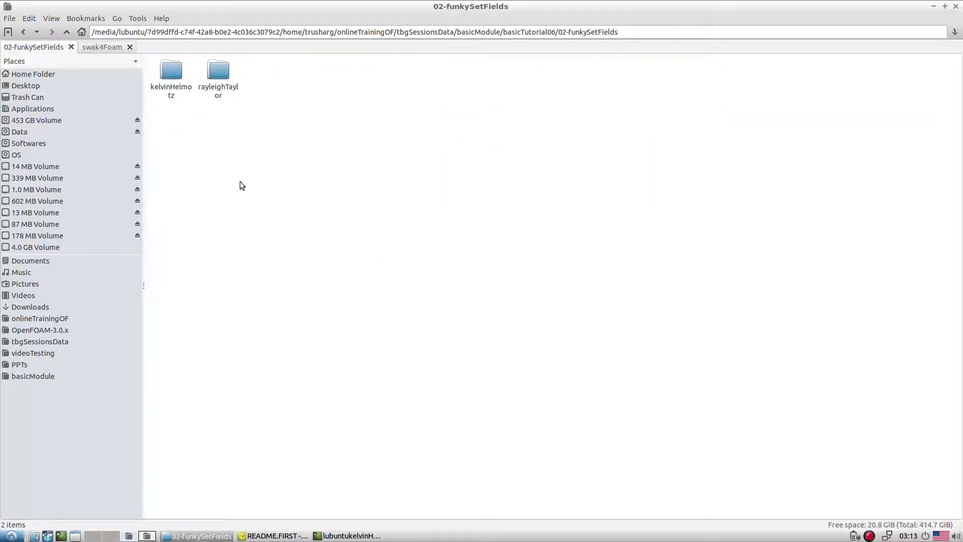
double_click(215, 91)
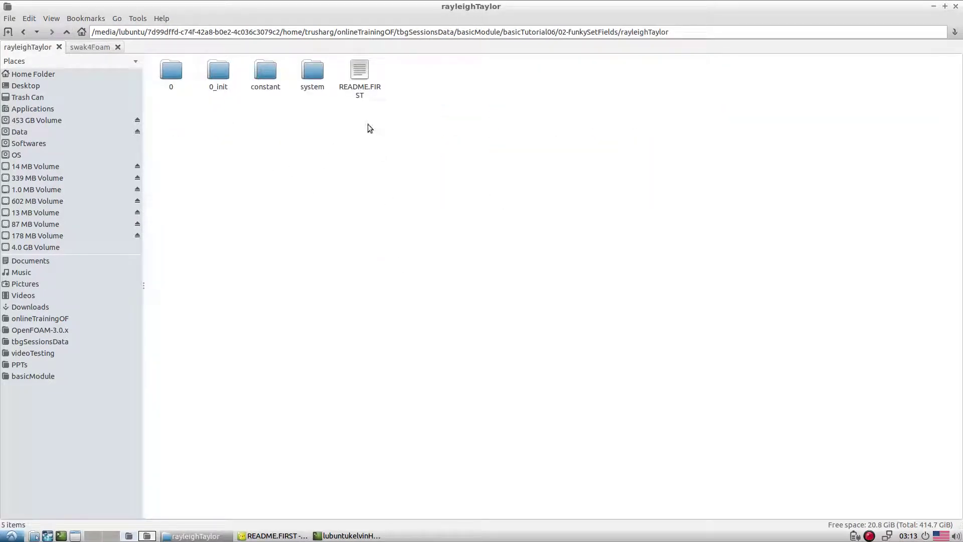
Copy the rayleighTaylor folder path, change to that directory in the terminal and list its contents with ls
triple_click(368, 32)
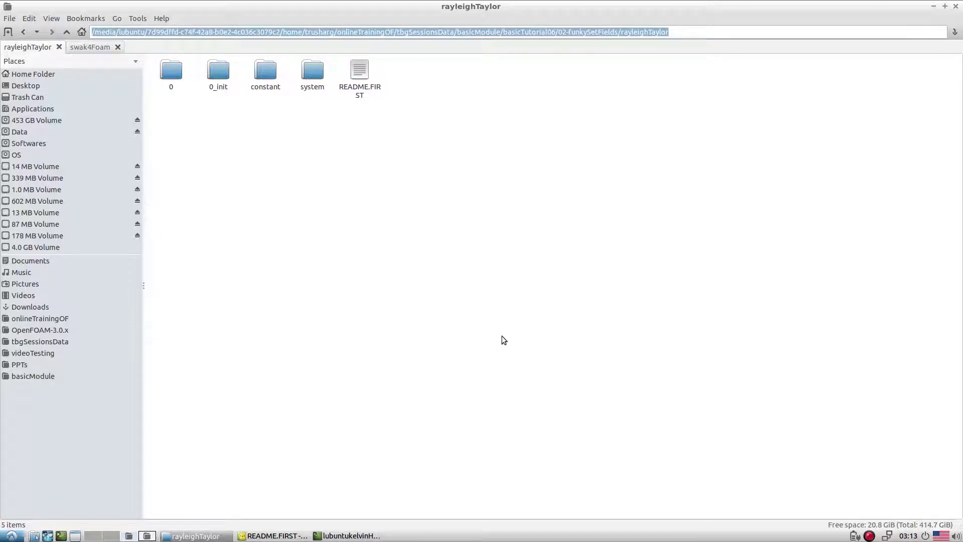
key(alt+Tab)
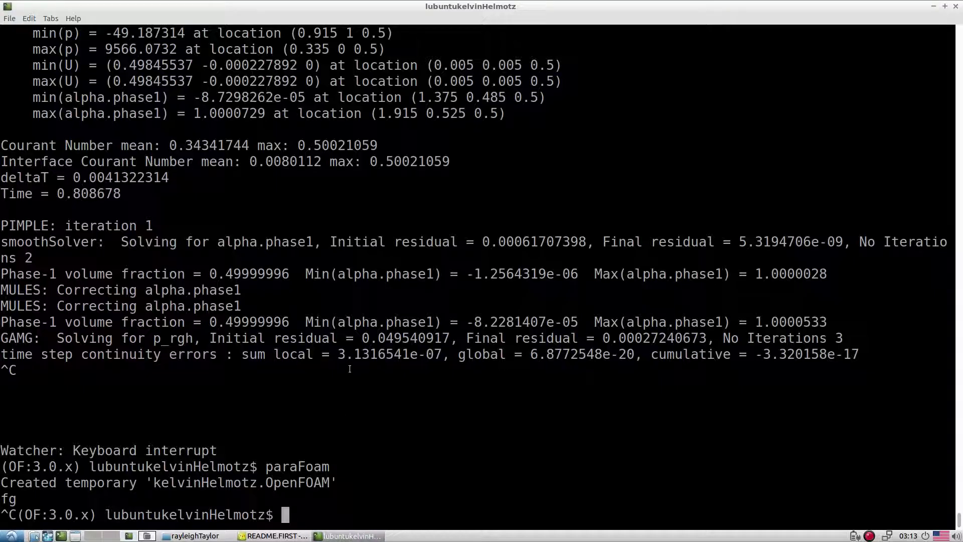
text(cd)
key(ctrl+shift+v)
key(Return)
text(ls)
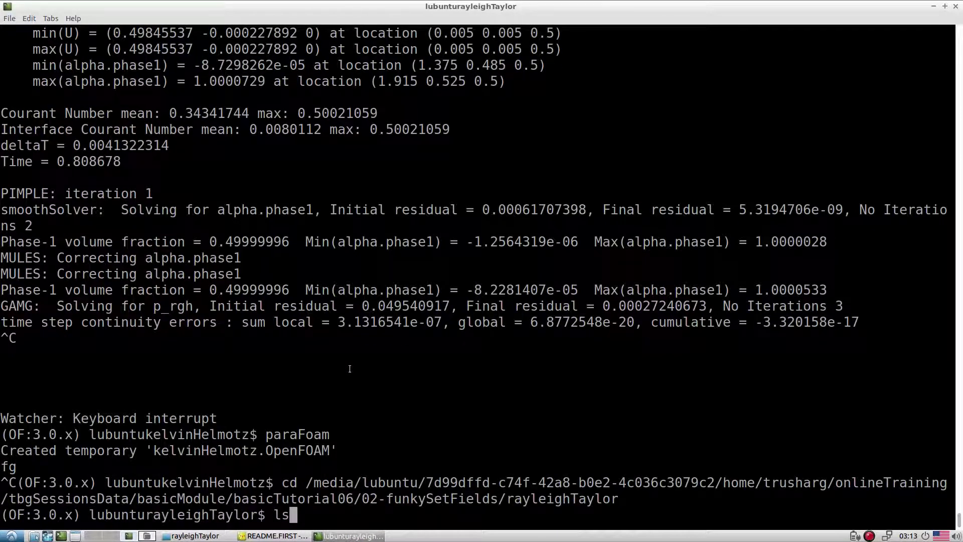
key(Return)
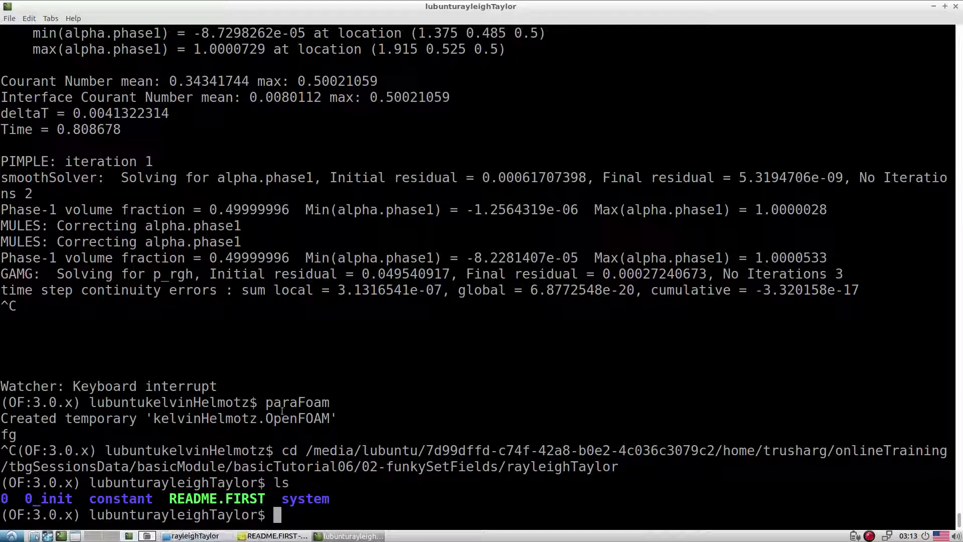
Open the rayleighTaylor case's README.FIRST in Geany and review the steps to run the case
click(216, 537)
click(367, 97)
right_click(367, 96)
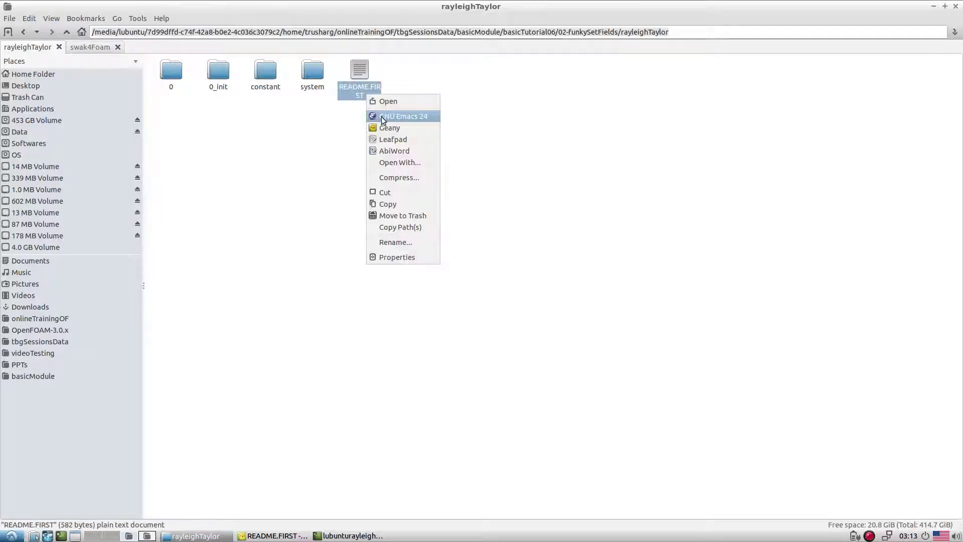
click(387, 129)
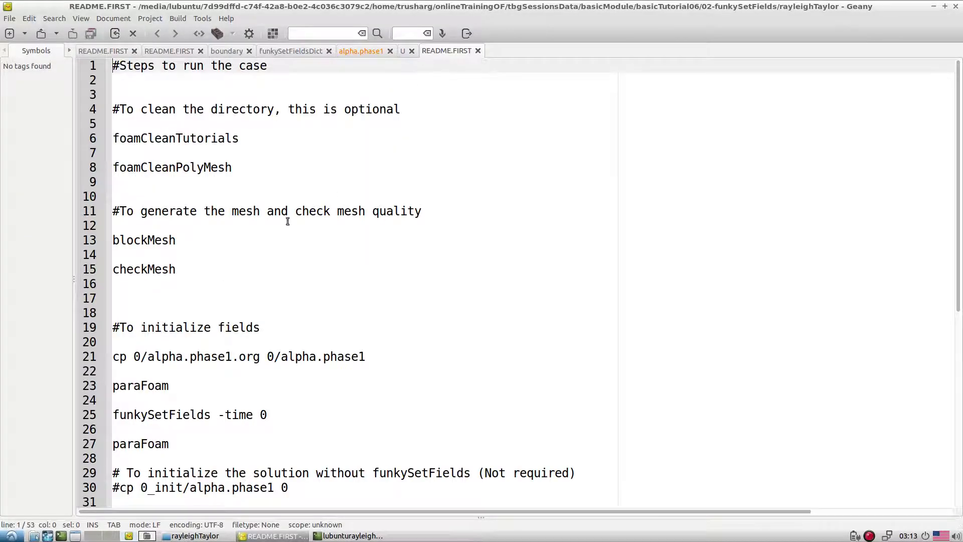
scroll(284, 219, down, 3)
scroll(285, 218, down, 3)
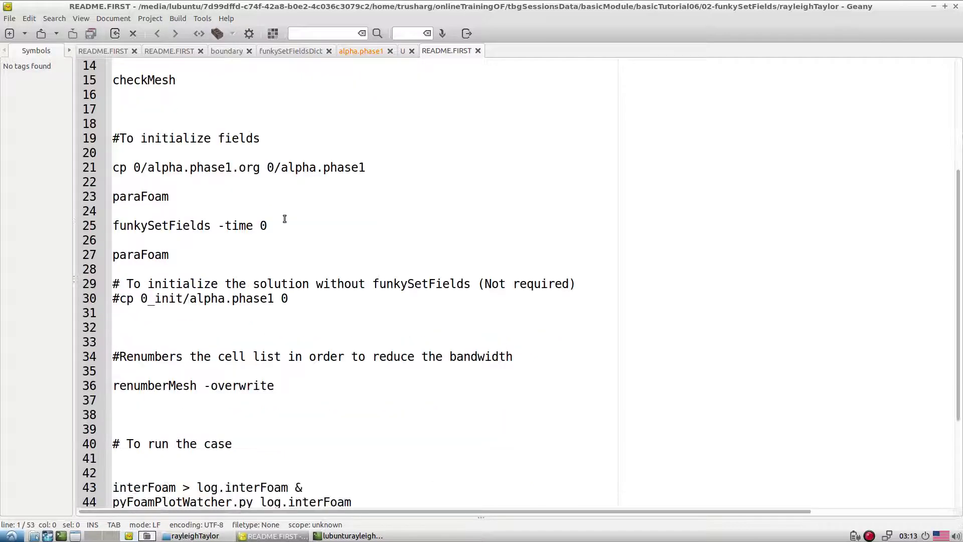
scroll(284, 218, up, 6)
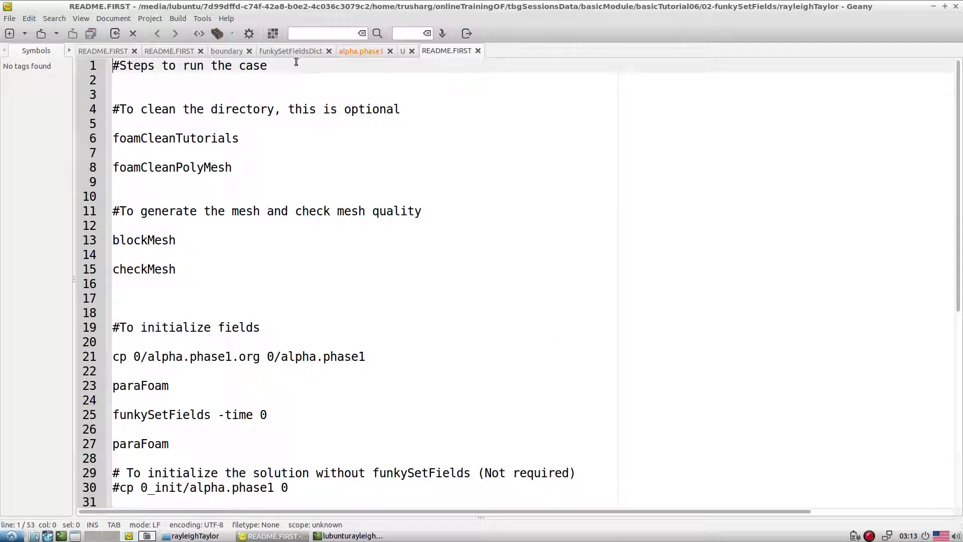
Close the earlier U, alpha.phase1, funkySetFieldsDict and boundary files and one older README.FIRST, keeping the rayleighTaylor README.FIRST active
click(411, 51)
click(359, 50)
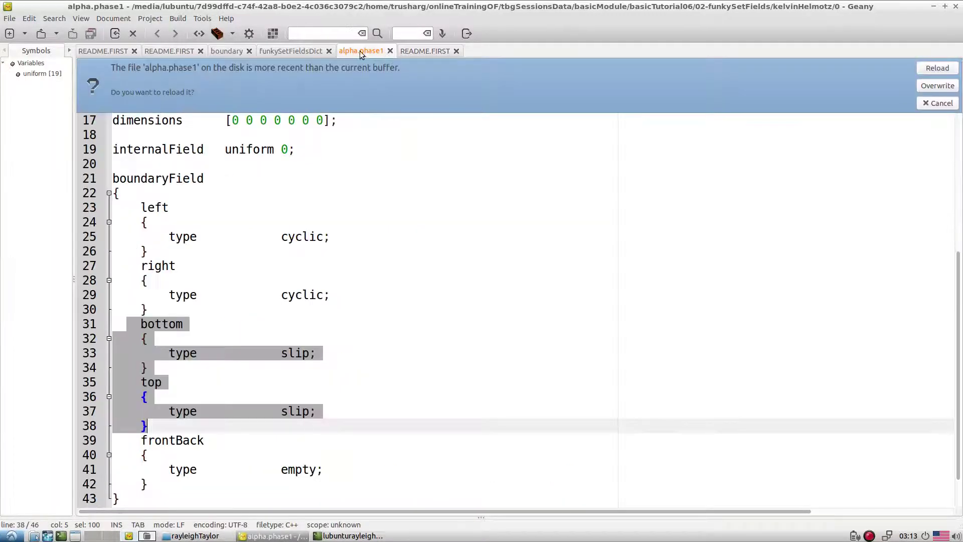
click(390, 51)
click(329, 50)
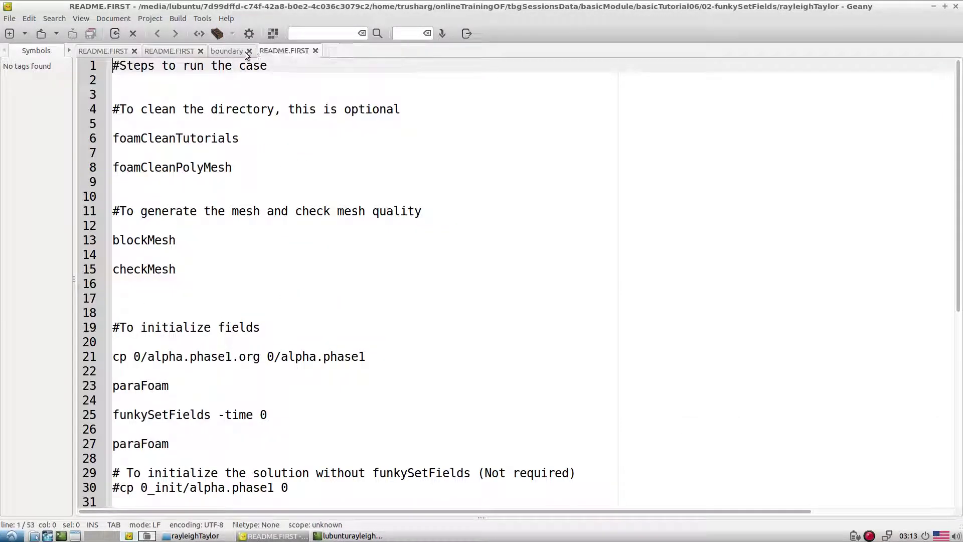
click(249, 50)
click(200, 51)
click(231, 244)
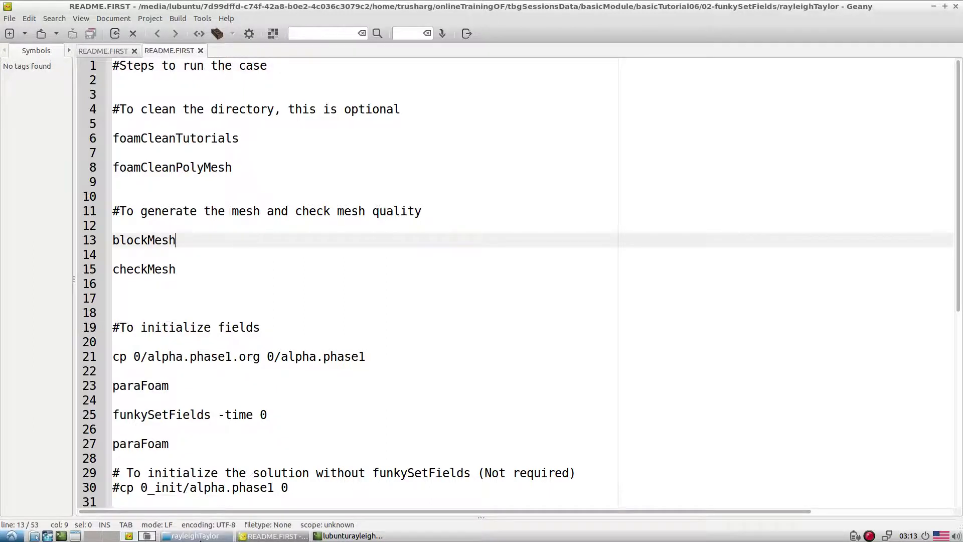
Copy the case path from the file manager again, re-enter the rayleighTaylor directory in the terminal and list it
click(195, 536)
triple_click(345, 32)
key(ctrl+c)
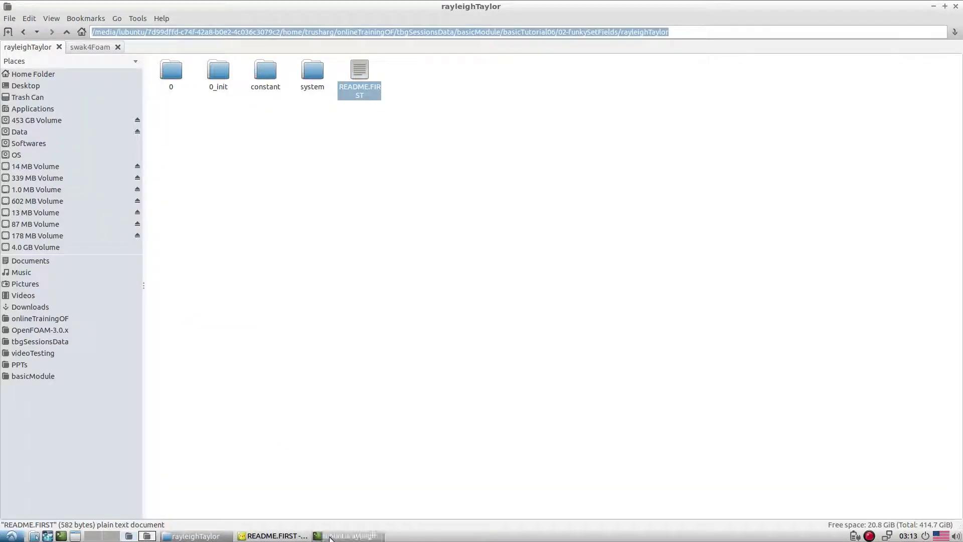
click(350, 536)
text(cd)
middle_click(360, 308)
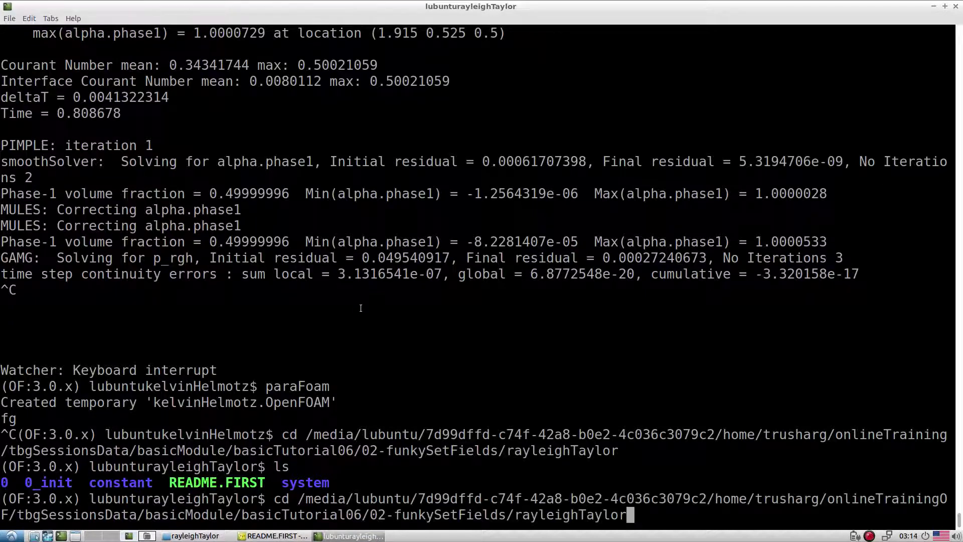
key(Return)
text(ls)
key(Return)
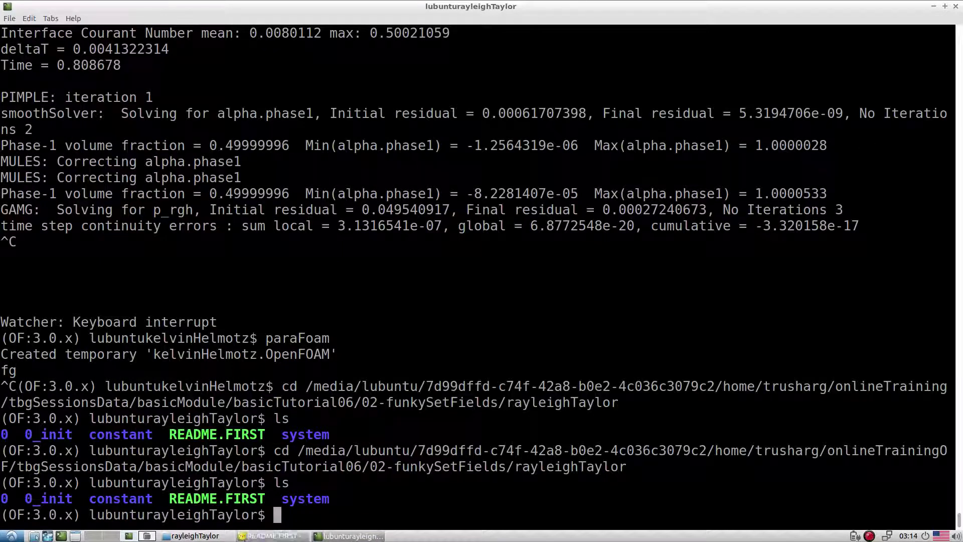
Copy foamCleanTutorials and foamCleanPolyMesh from README.FIRST and run both in the terminal to clean the case
key(alt+Tab)
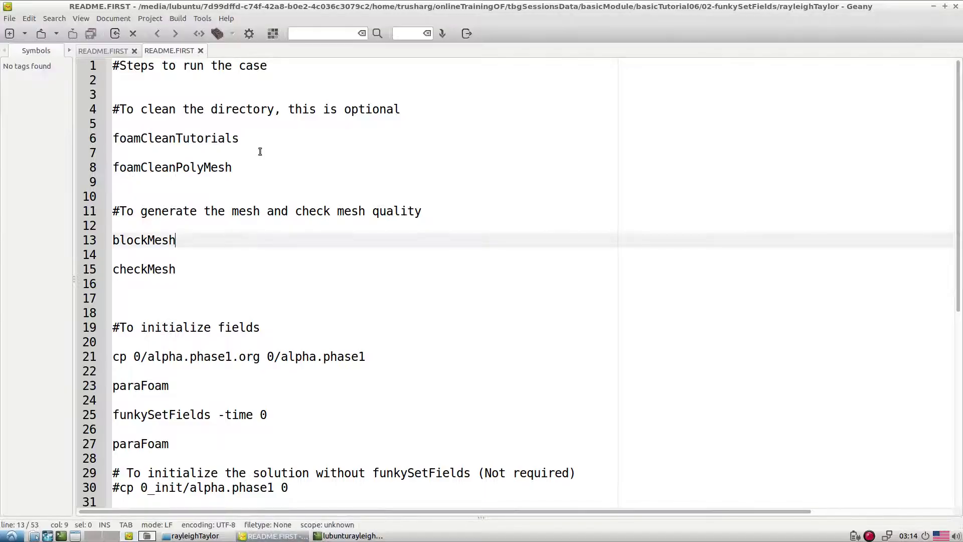
drag(252, 167, 86, 141)
key(ctrl+c)
key(alt+Tab)
middle_click(460, 403)
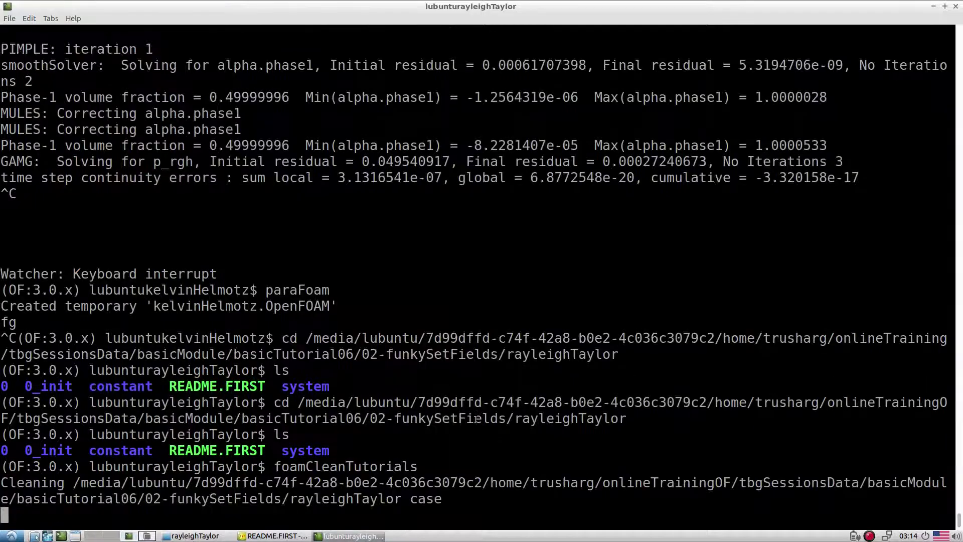
key(Return)
Run blockMesh from README.FIRST to generate the mesh, and launch paraFoam
key(alt+Tab)
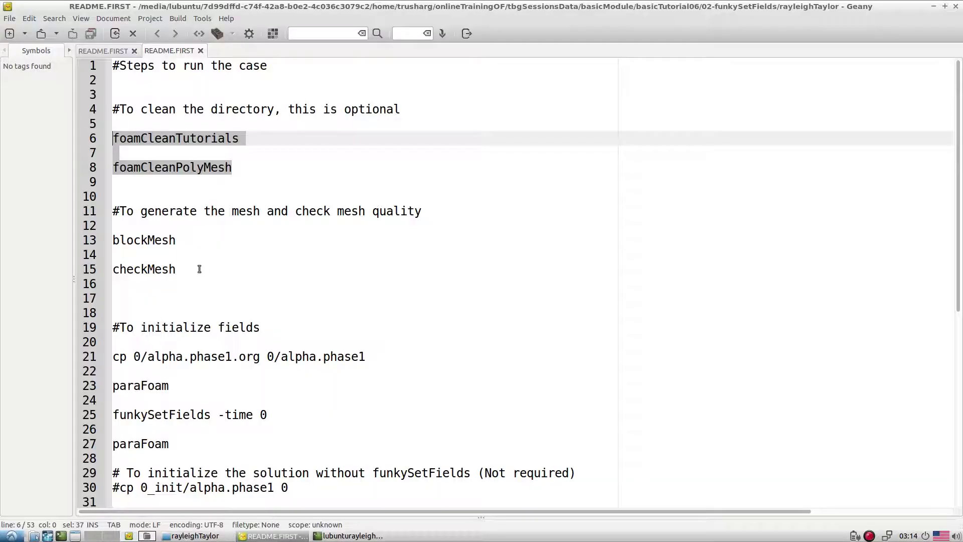
click(126, 240)
double_click(126, 239)
key(alt+Tab)
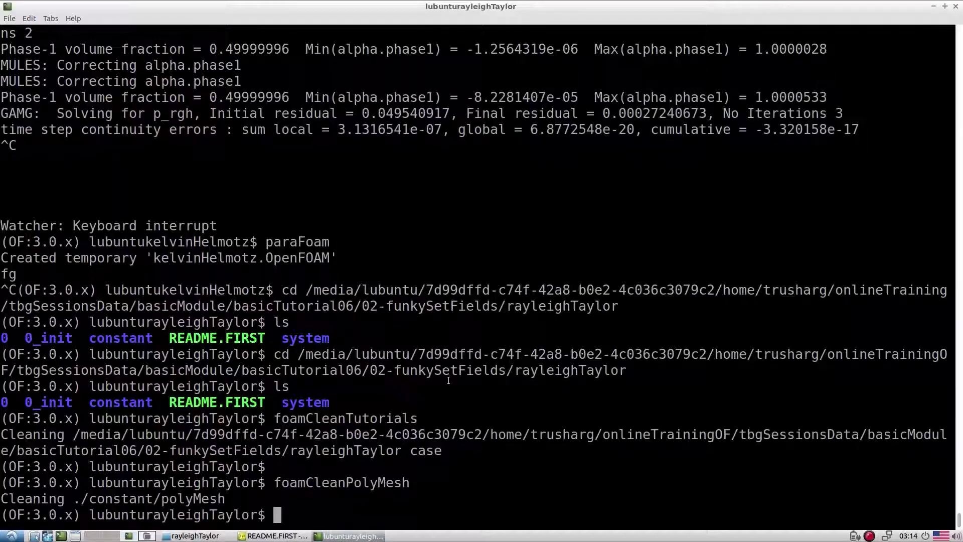
middle_click(454, 379)
key(Return)
text(paraFoam)
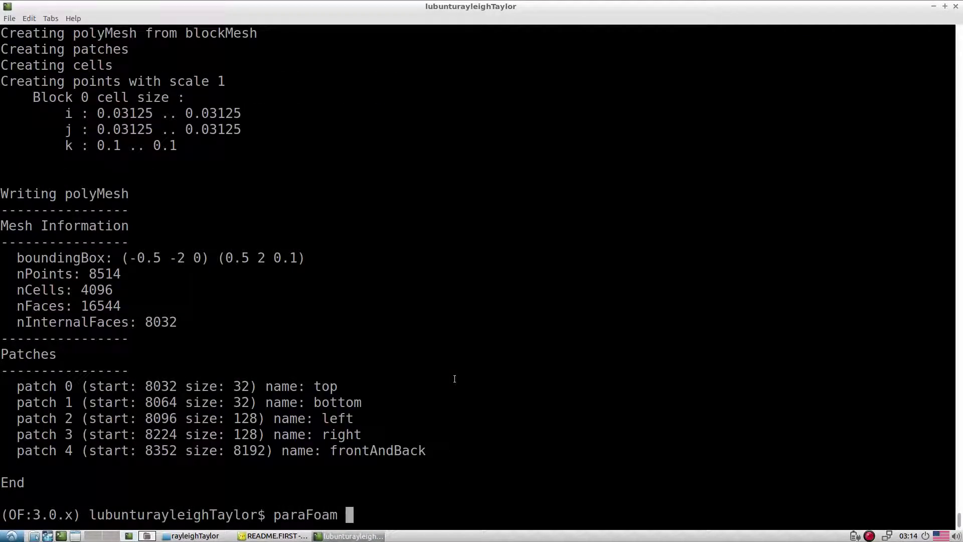
key(Return)
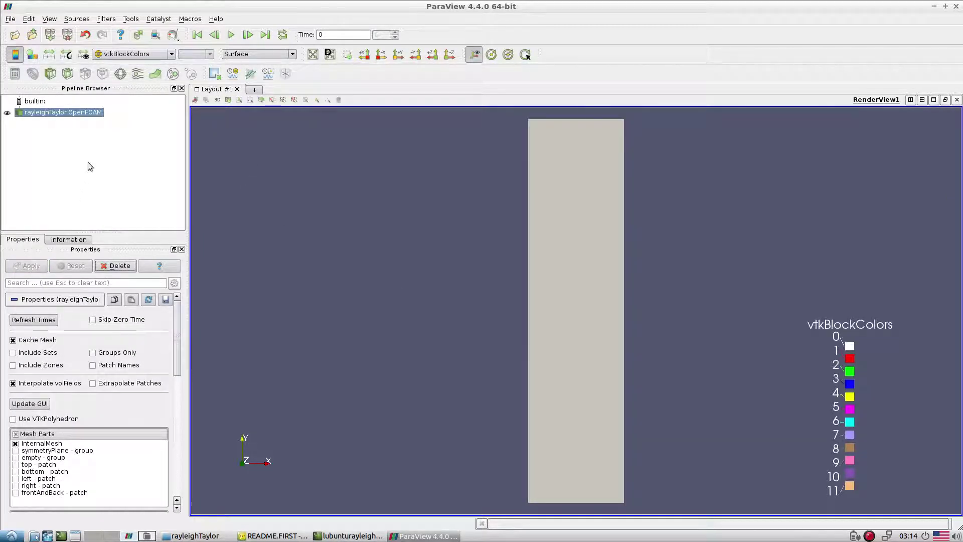
Show only the top, bottom, left and right patches as mesh parts and orbit to inspect them
drag(180, 305, 179, 359)
scroll(156, 385, down, 1)
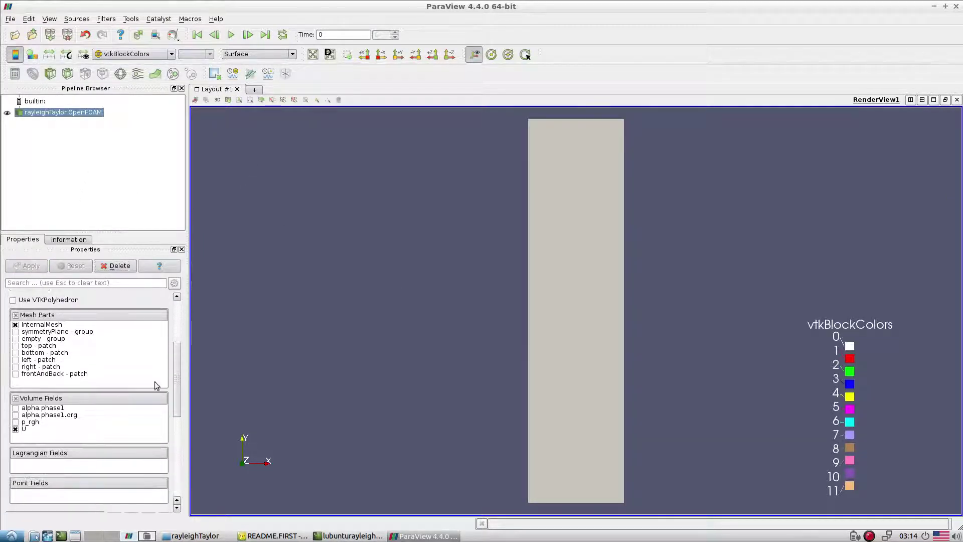
click(16, 315)
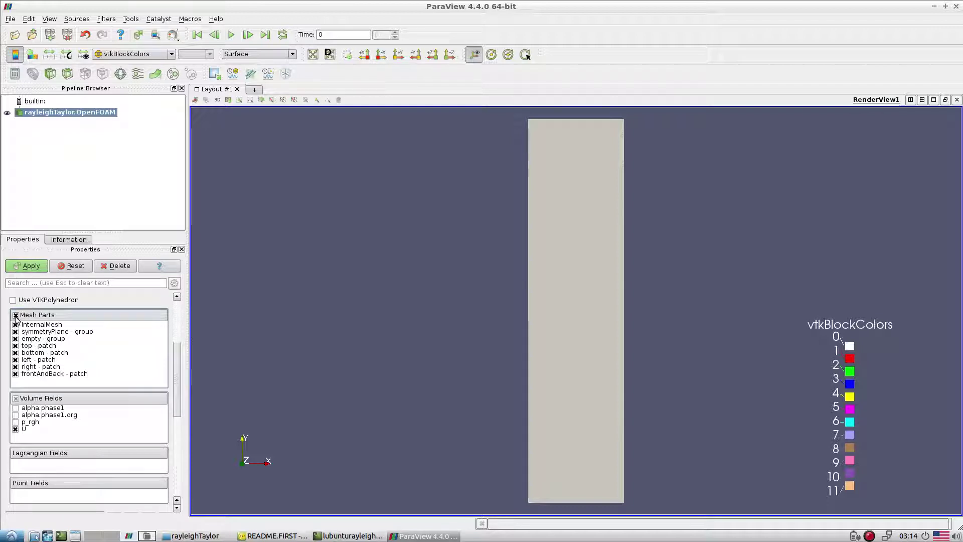
click(16, 315)
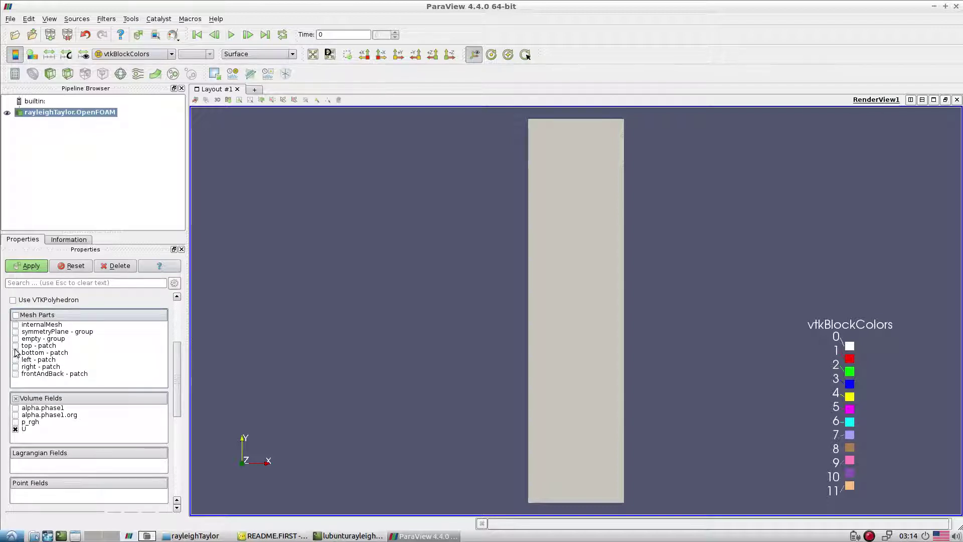
click(16, 345)
click(15, 353)
click(16, 360)
click(16, 367)
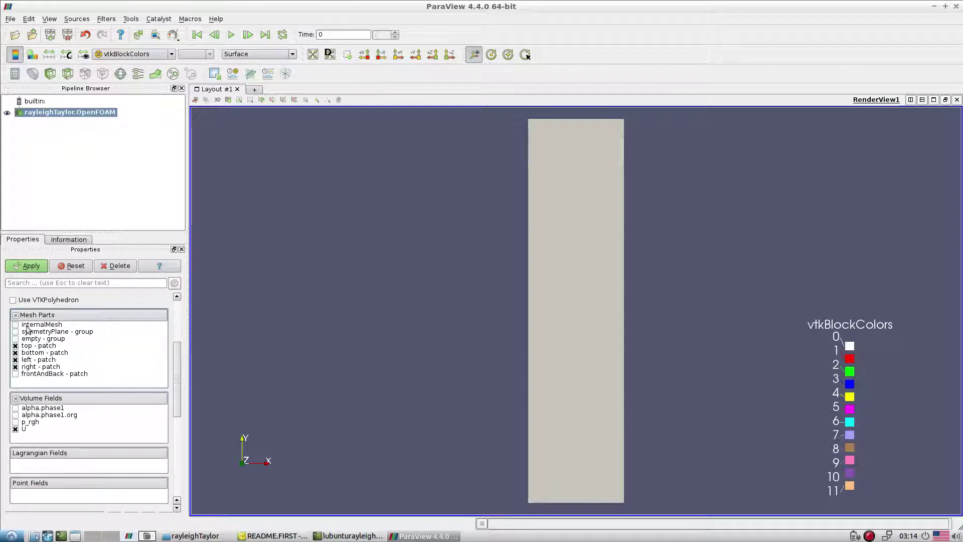
click(26, 265)
drag(455, 312, 545, 356)
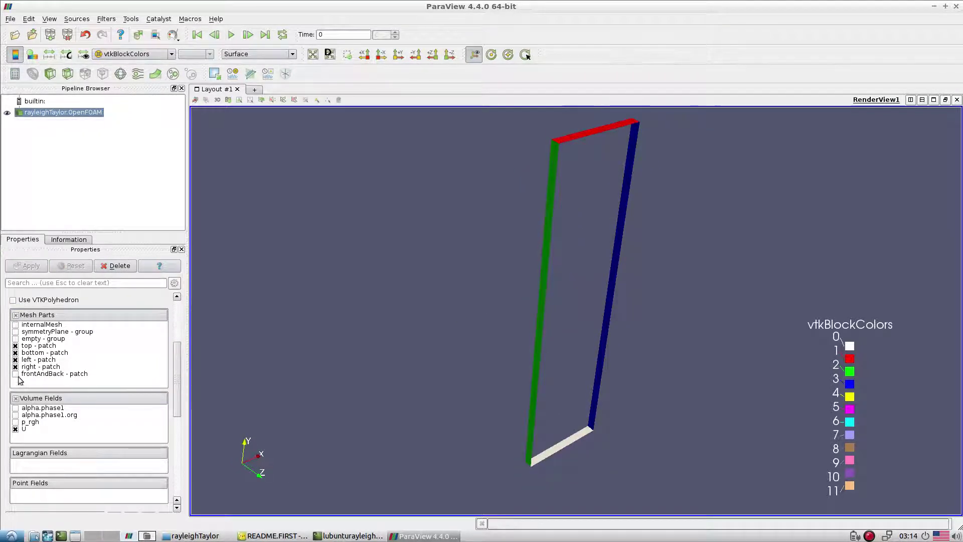
Clear the mesh part selection, enable only the symmetryPlane group and apply the change
click(16, 315)
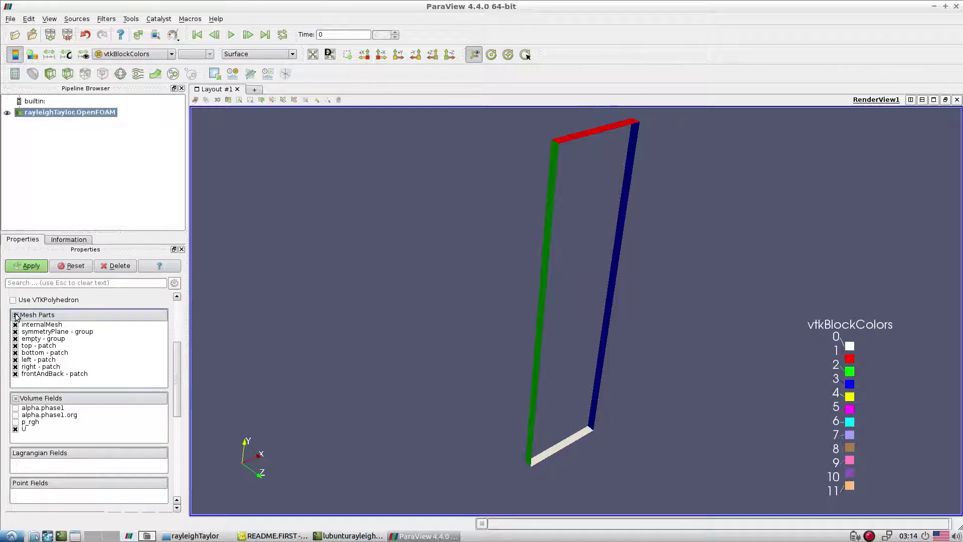
click(15, 315)
click(15, 332)
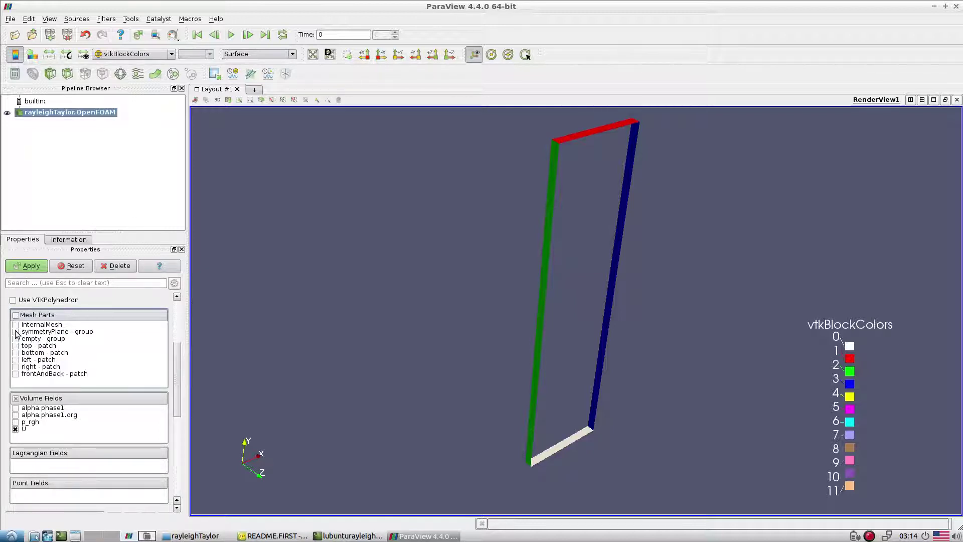
click(31, 266)
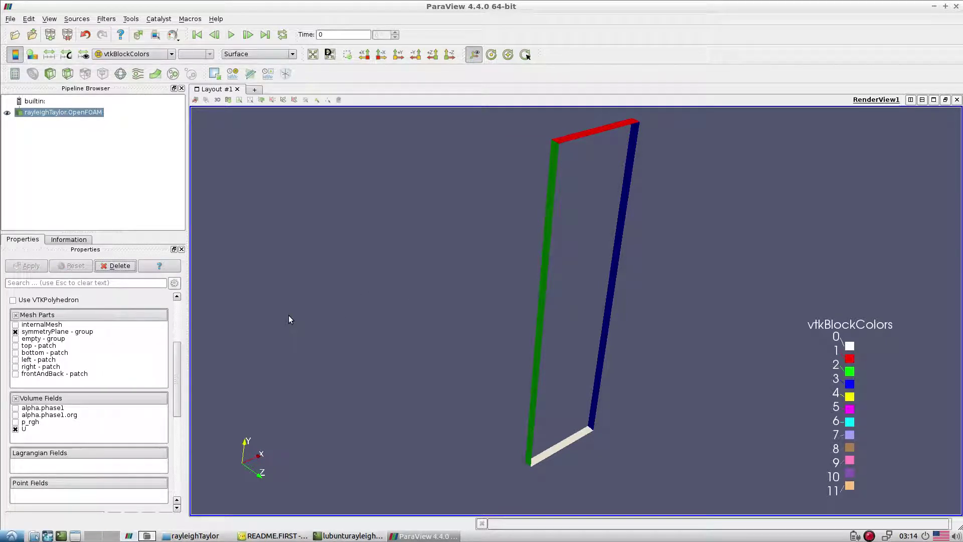
Open the U file from the case's 0 folder in Geany and highlight the top, bottom, left and right boundary conditions
click(193, 535)
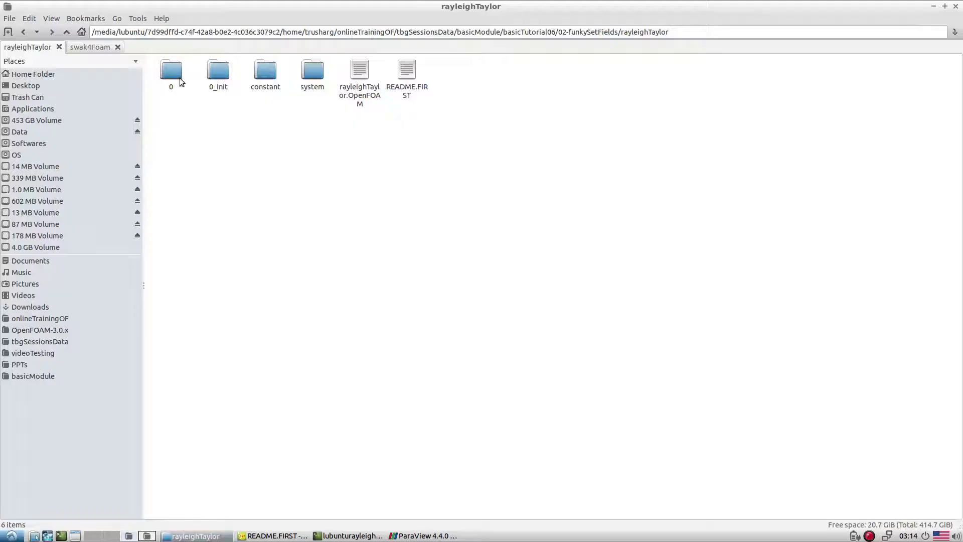
click(171, 71)
double_click(178, 74)
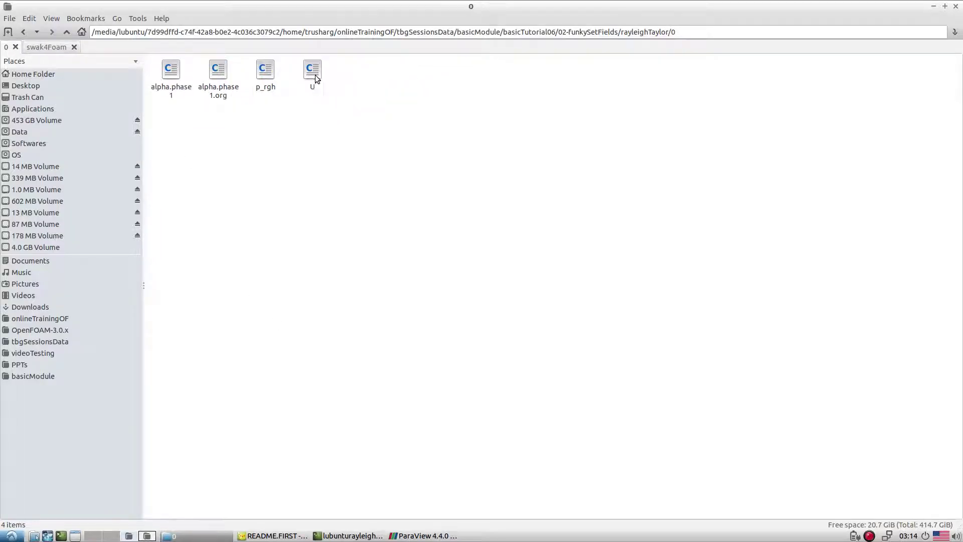
right_click(315, 74)
click(350, 110)
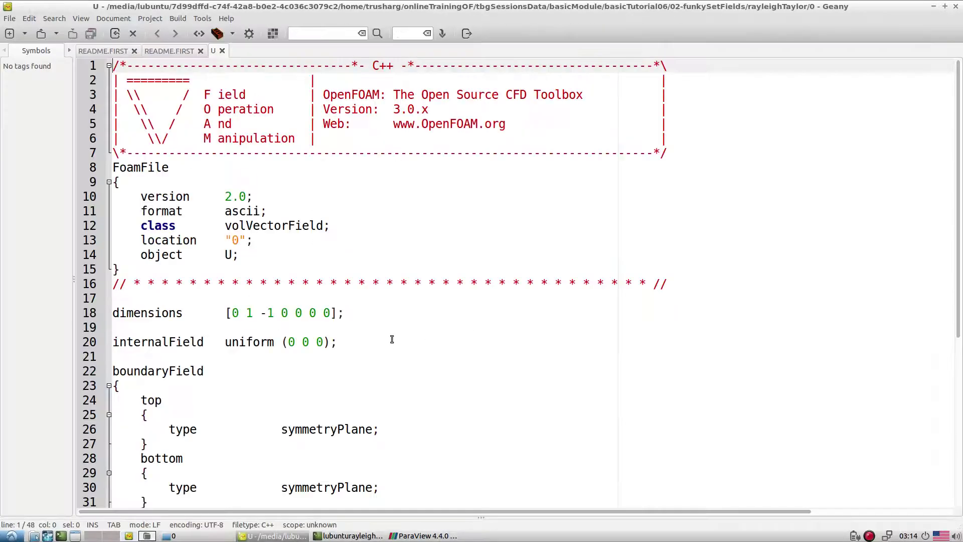
scroll(392, 339, down, 5)
drag(162, 172, 456, 392)
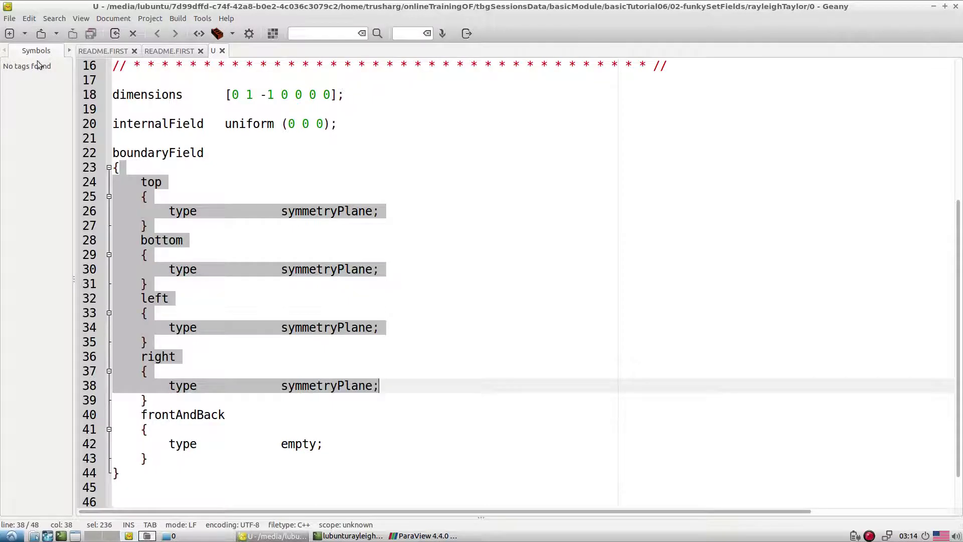
Open alpha.phase1 from the 0 folder and reorder the open files so it comes before U
click(41, 33)
double_click(368, 176)
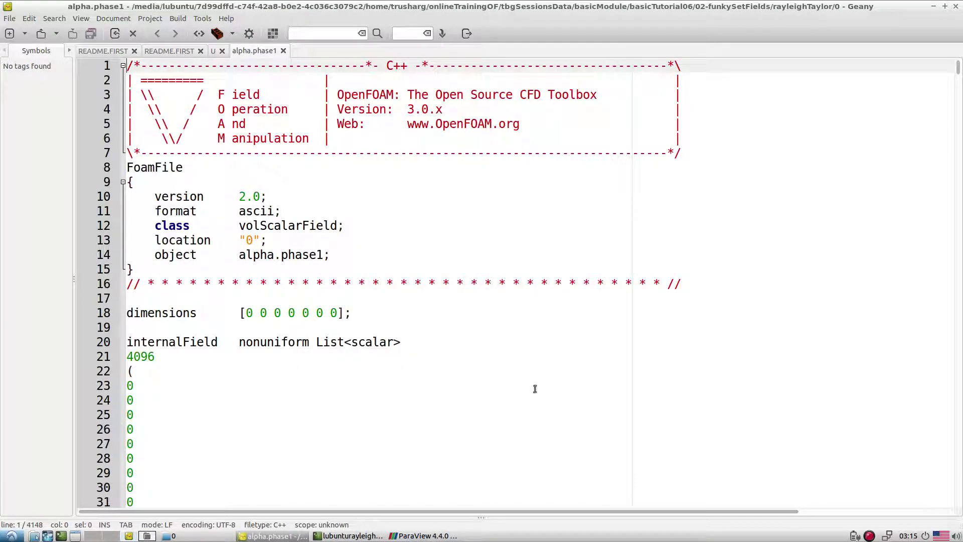
drag(290, 50, 236, 50)
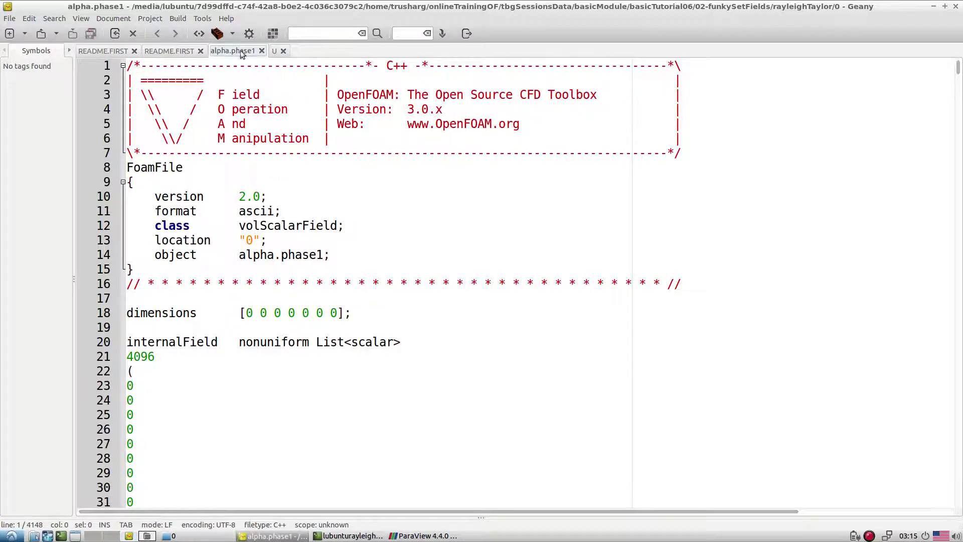
Open alpha.phase1.org from the case's 0 folder and highlight its patch entries from top to frontAndBack in boundaryField
click(277, 51)
click(42, 33)
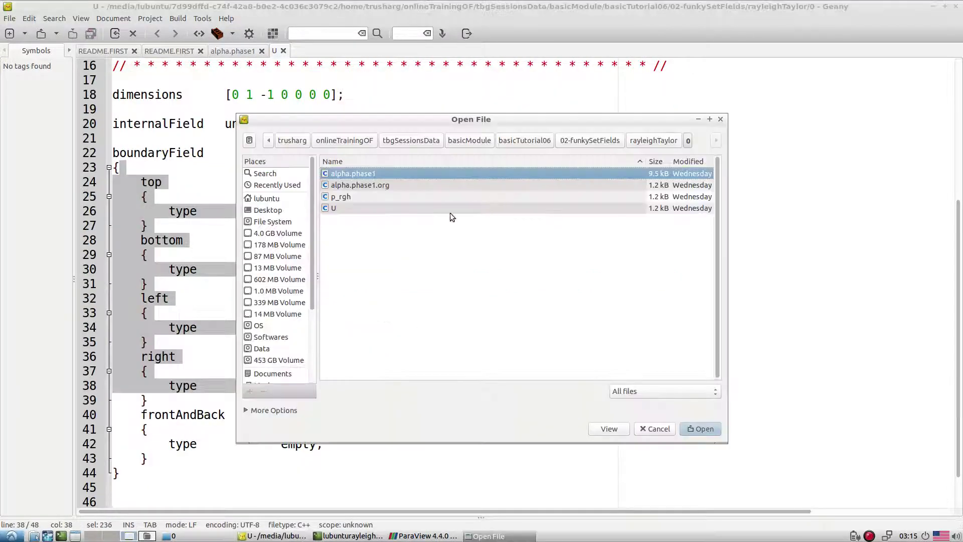
click(372, 185)
double_click(371, 185)
scroll(318, 289, down, 6)
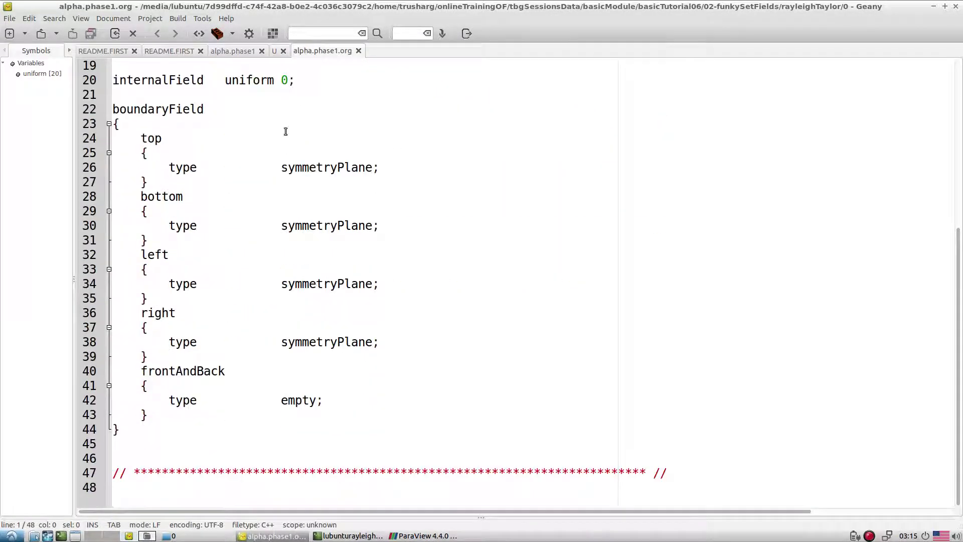
drag(286, 132, 510, 415)
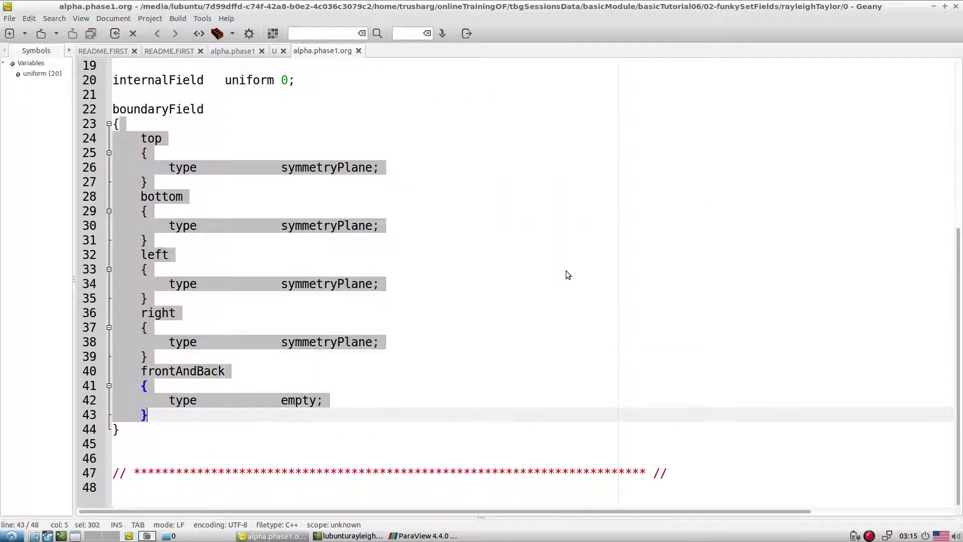
click(568, 275)
Close the alpha.phase1.org, U and alpha.phase1 files, keeping the README.FIRST files open
click(358, 51)
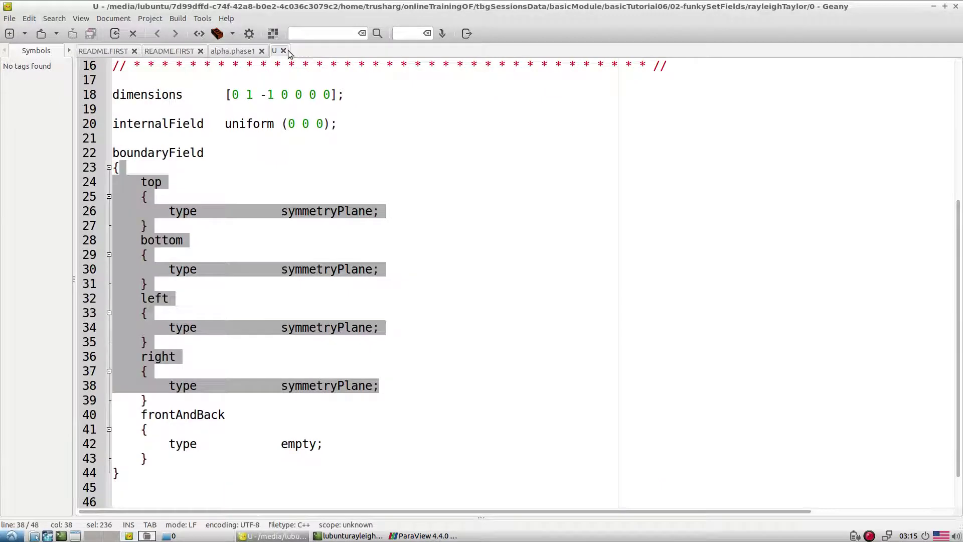
click(292, 51)
click(261, 51)
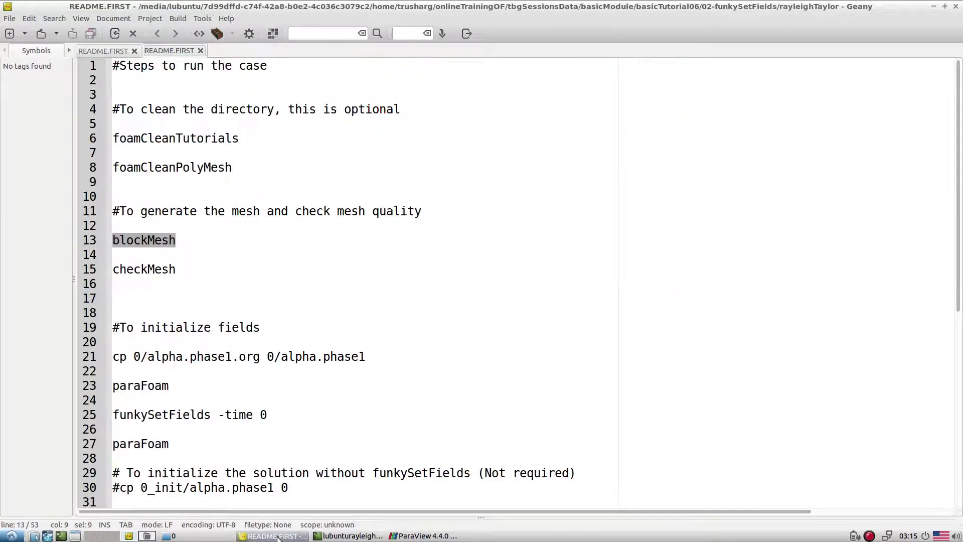
Stop the running paraFoam in the terminal and run the README command cp 0/alpha.phase1.org 0/alpha.phase1
click(252, 537)
click(271, 536)
triple_click(189, 297)
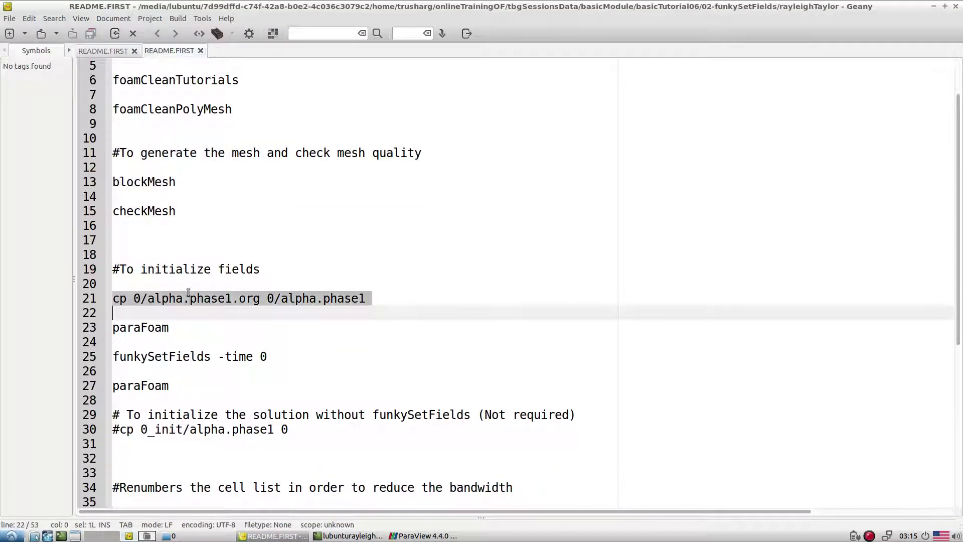
click(345, 536)
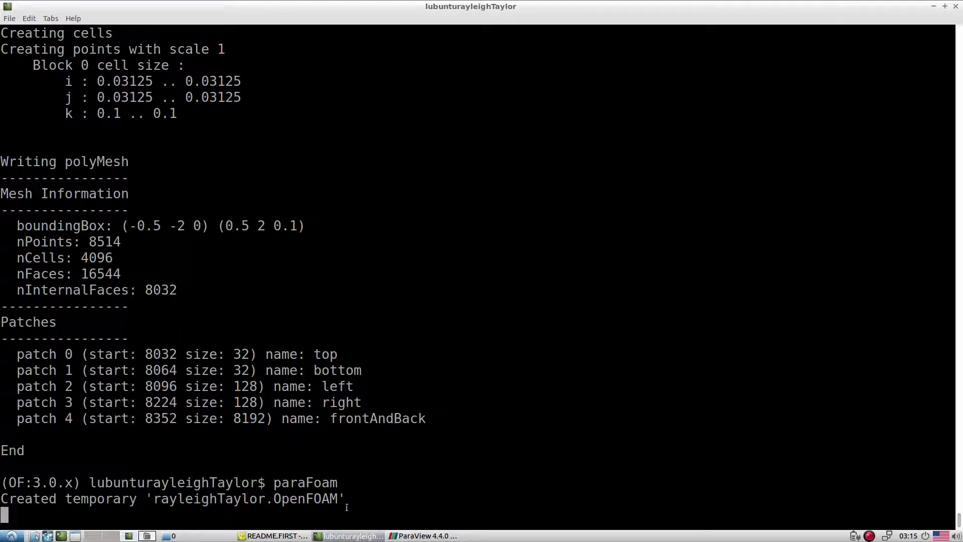
key(ctrl+c)
middle_click(422, 332)
key(Return)
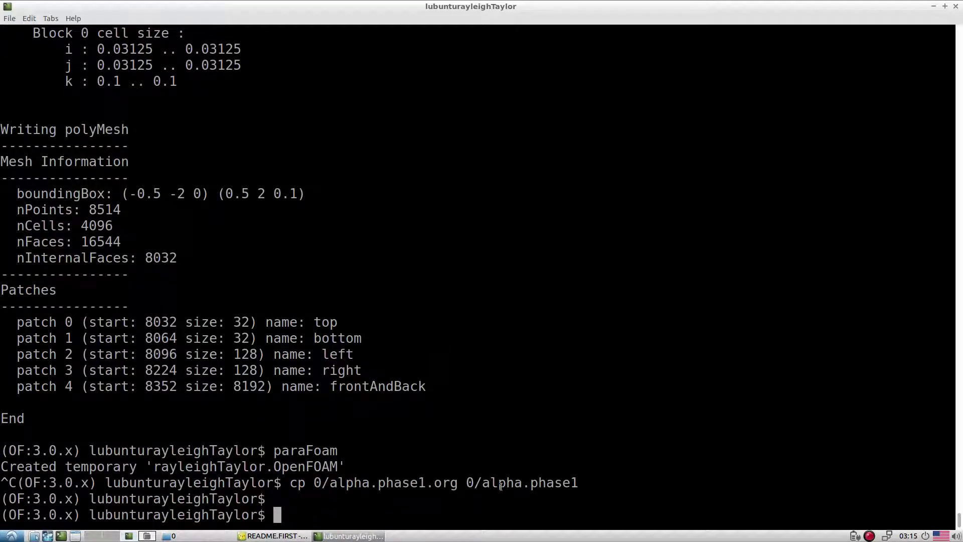
drag(486, 483, 578, 483)
click(491, 516)
Copy the field initialization command from README.FIRST and run funkySetFields -time 0 in the terminal
click(273, 536)
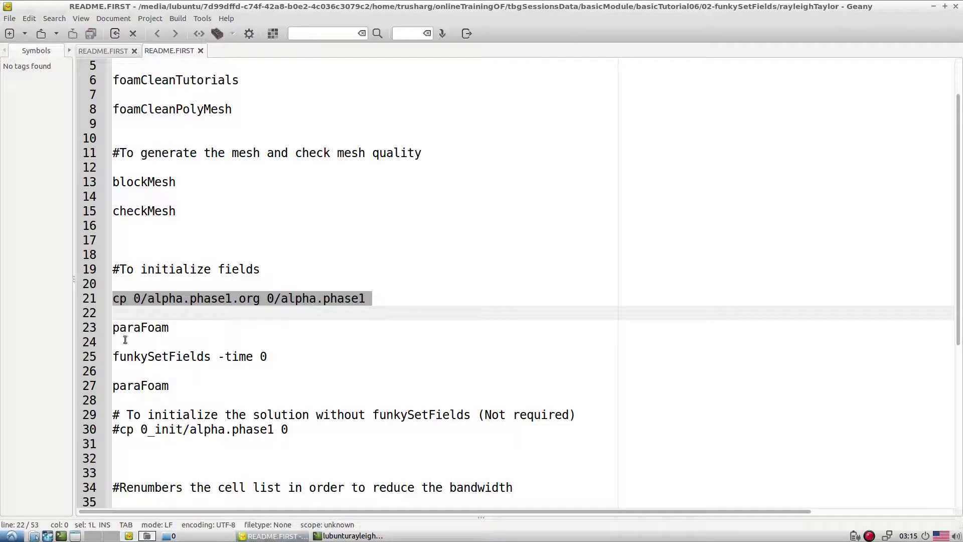
triple_click(133, 356)
click(353, 536)
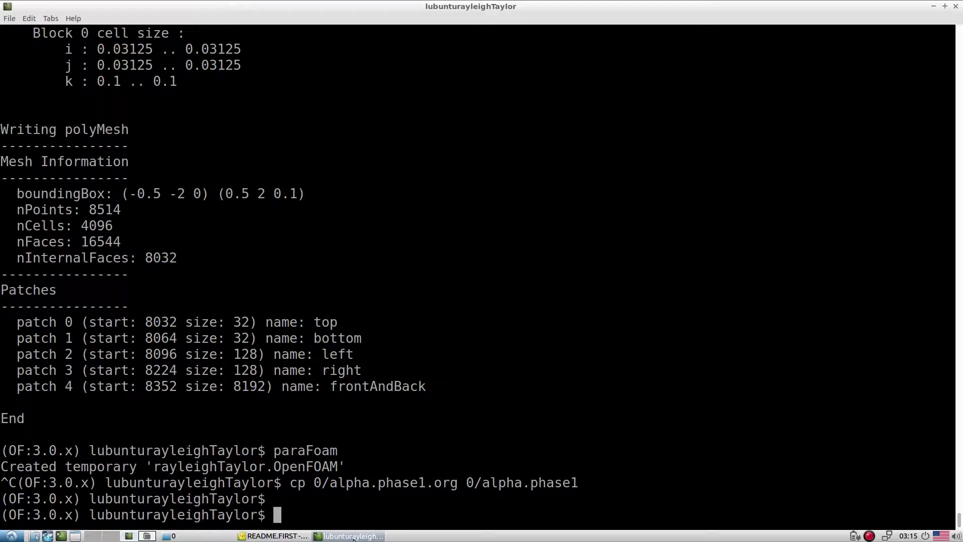
middle_click(476, 391)
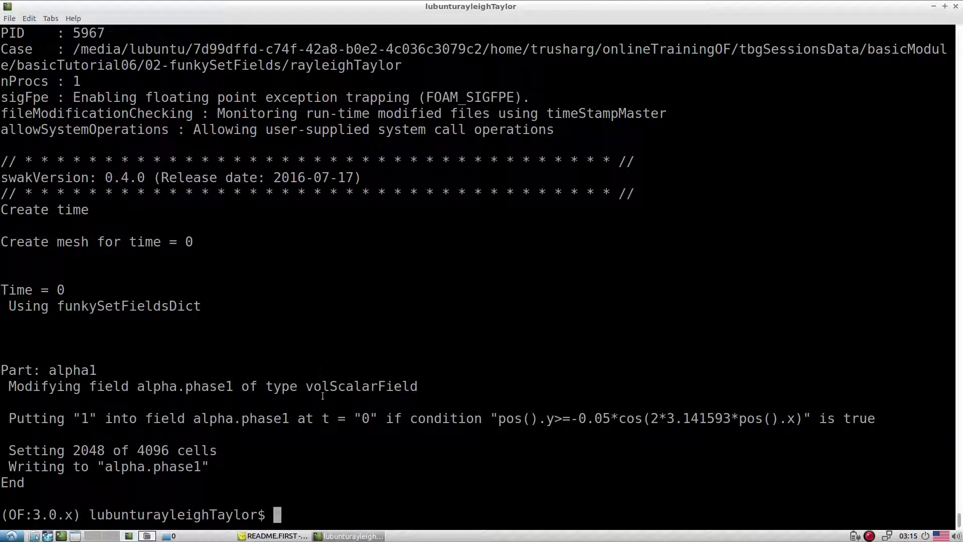
Highlight the field type, the condition expression and the assigned value in the funkySetFields output
drag(307, 387, 398, 385)
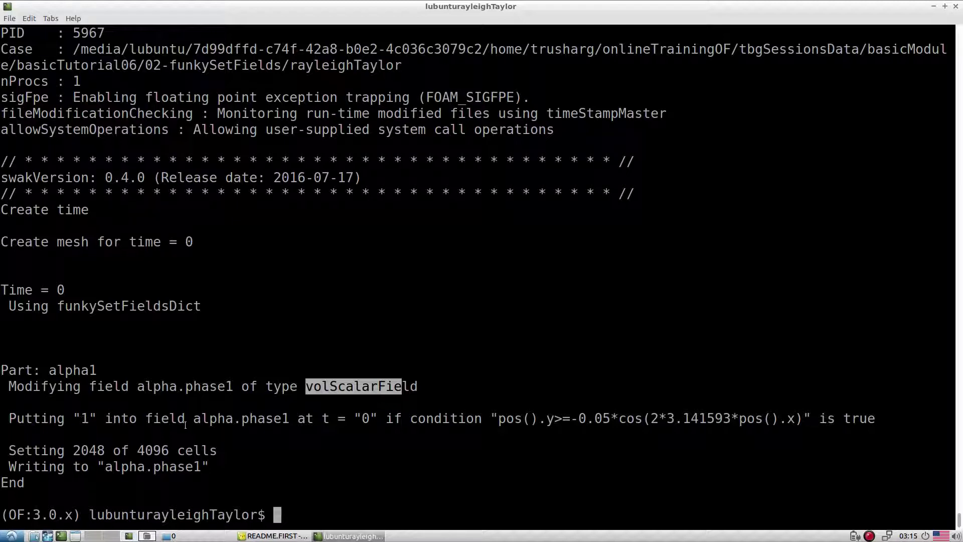
drag(499, 419, 747, 418)
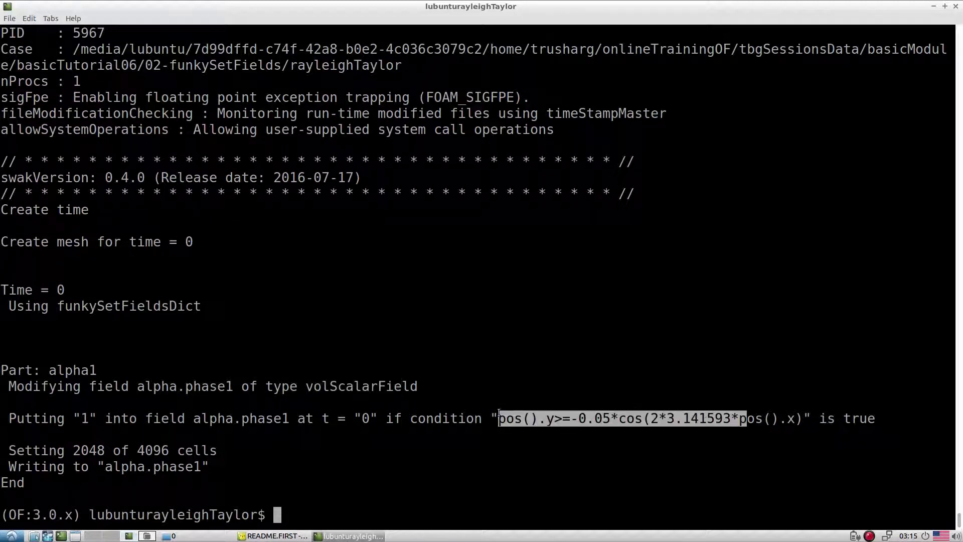
double_click(85, 418)
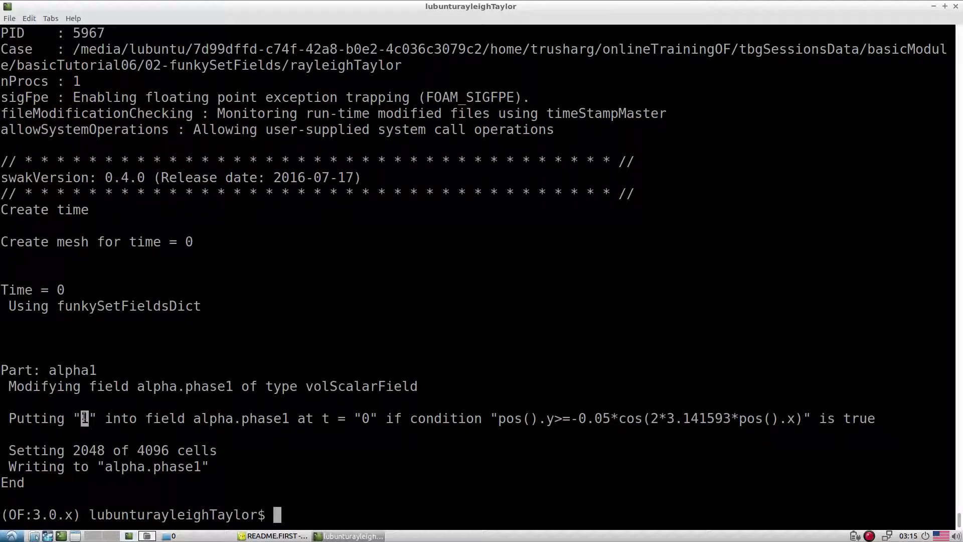
Open alpha.phase1 from the 0 folder in Geany, check its internalField and close the file
click(209, 535)
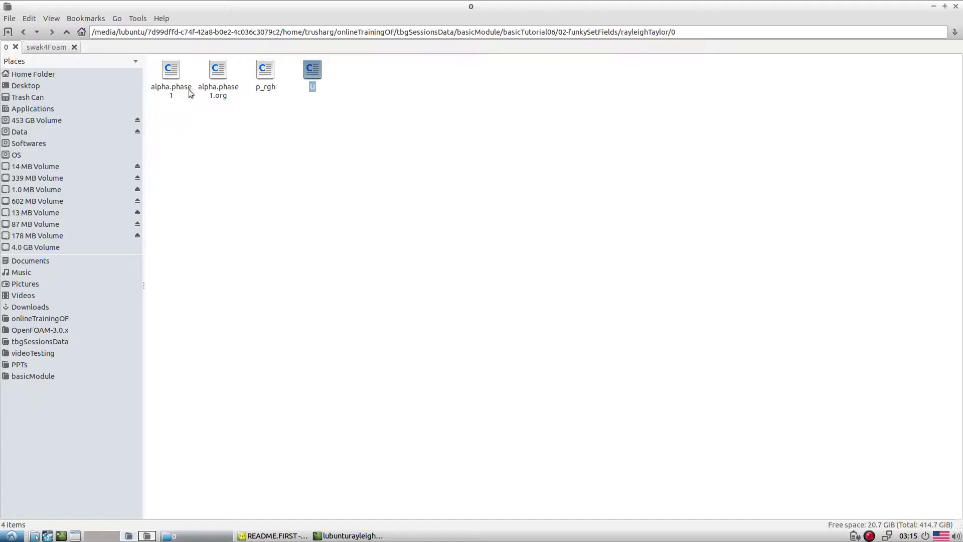
right_click(188, 89)
click(200, 122)
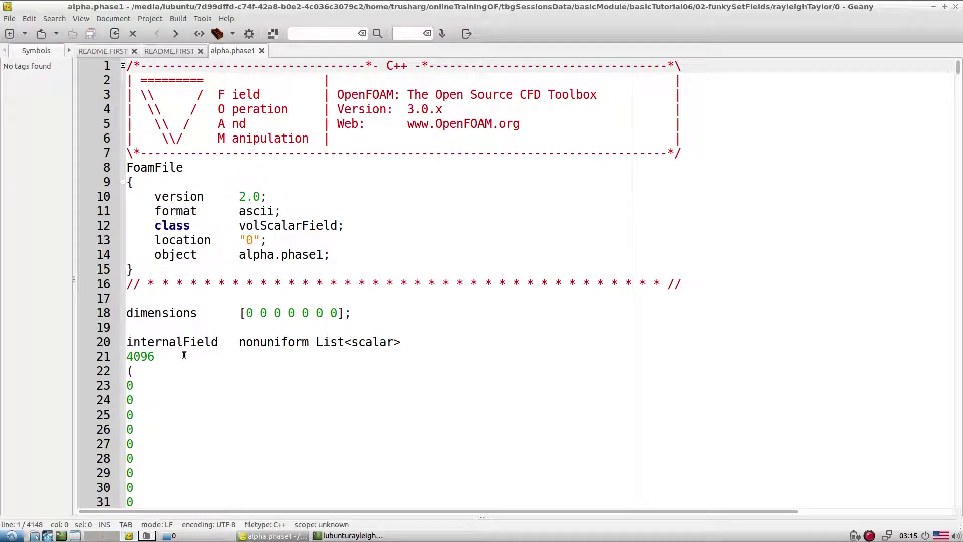
click(261, 50)
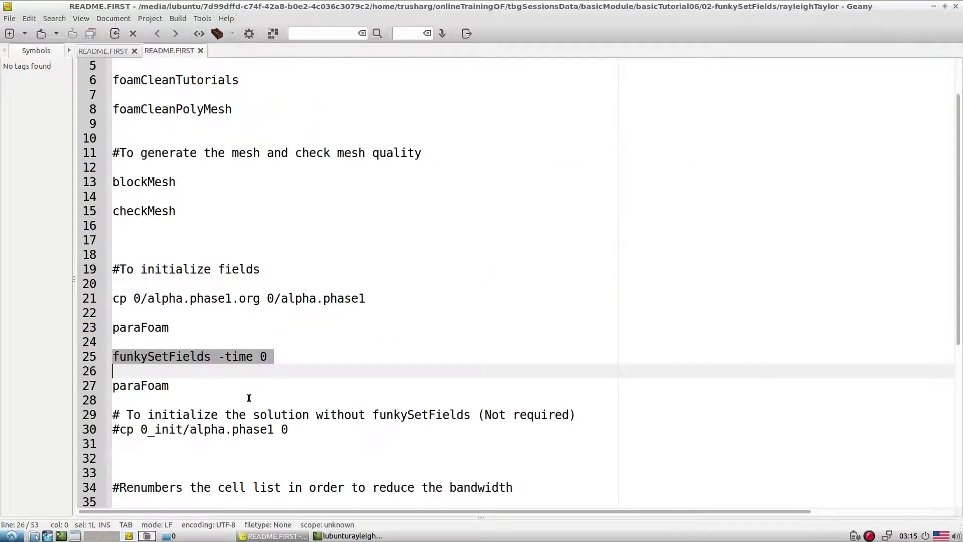
Open alpha.phase1.org from the 0 folder in Geany and highlight its internalField line
click(170, 536)
click(218, 87)
right_click(221, 97)
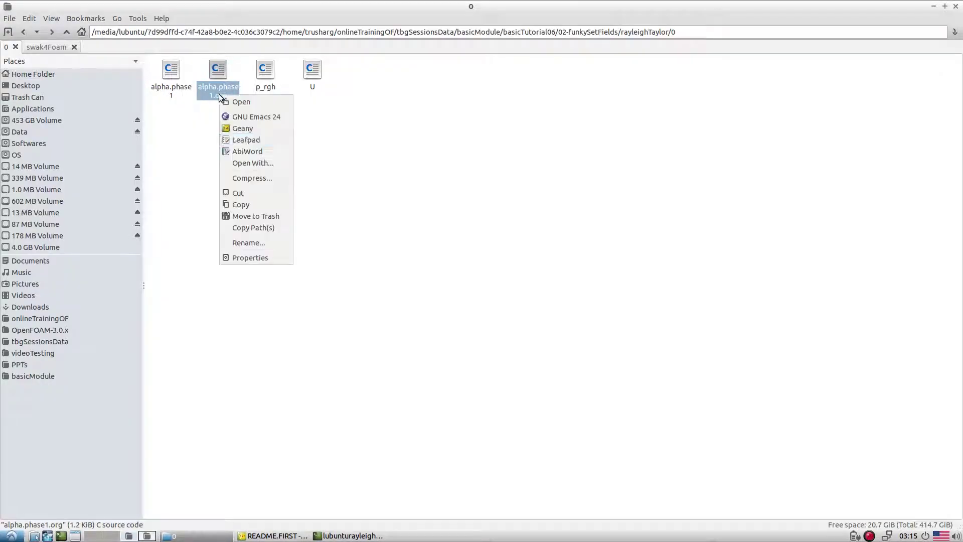
click(246, 129)
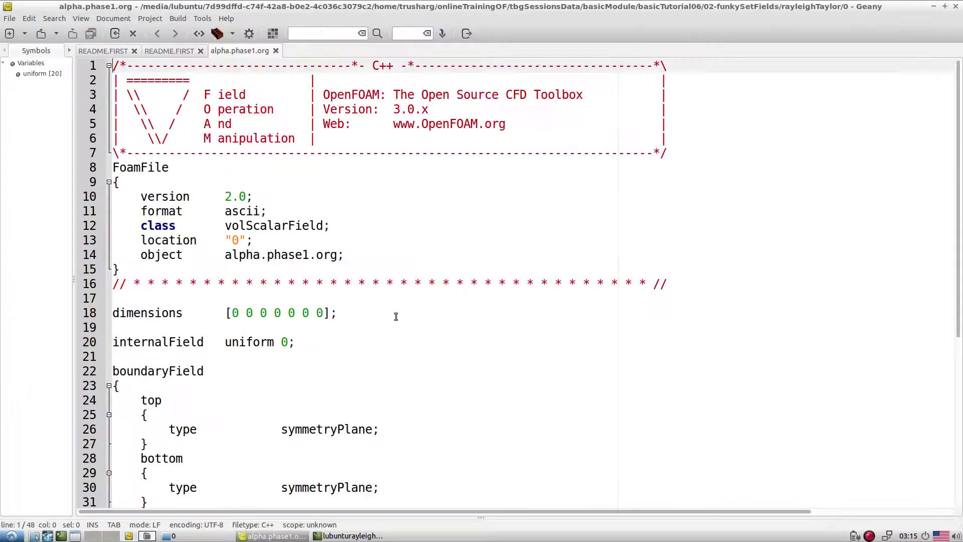
drag(311, 341, 133, 328)
click(338, 341)
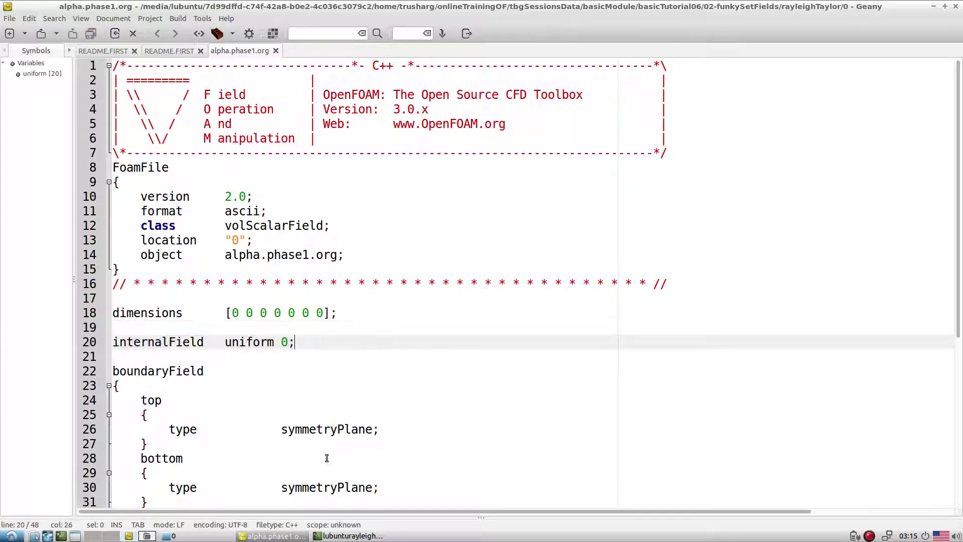
Switch to the terminal and launch paraFoam for the rayleighTaylor case
click(352, 535)
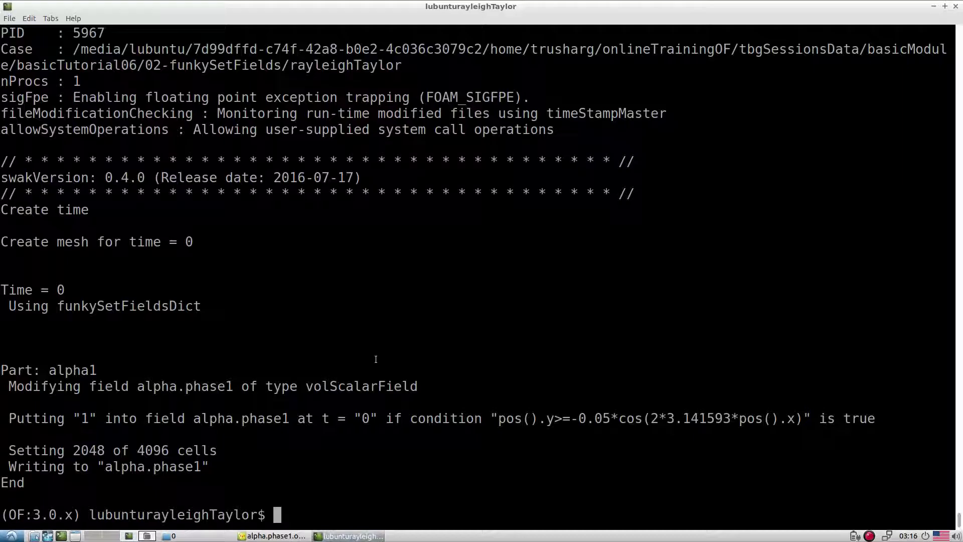
text(paraFoam)
key(Return)
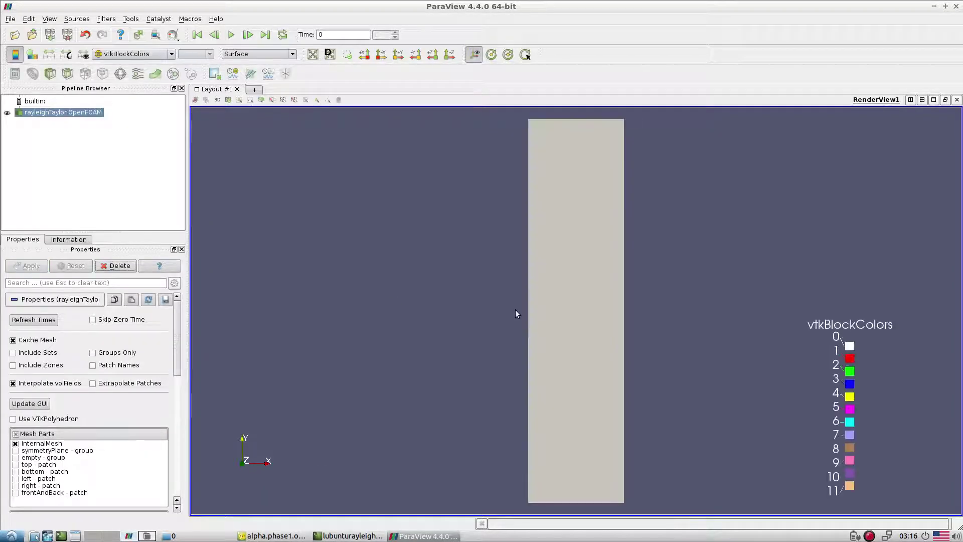
Load all volume fields of the case in ParaView and colour the domain by the alpha.phase1 point field
scroll(27, 358, down, 5)
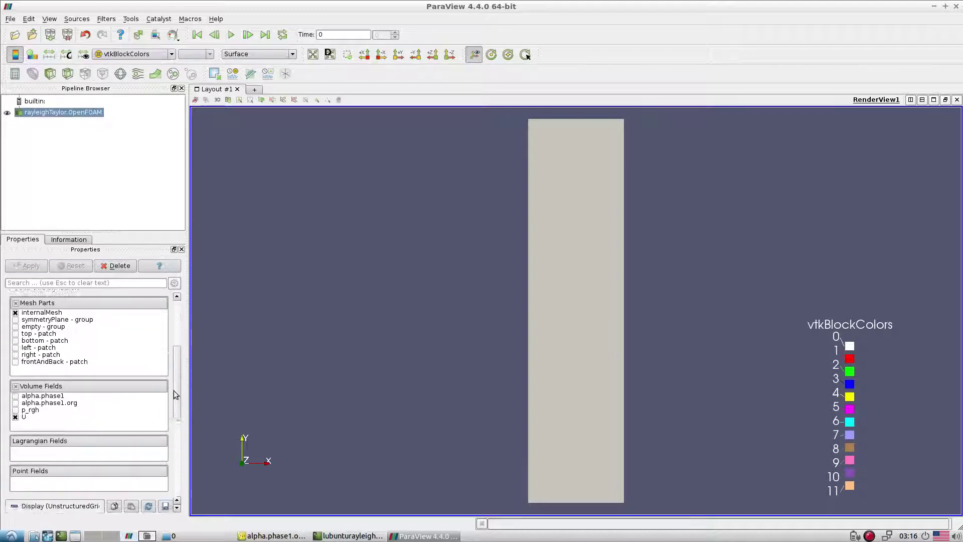
click(15, 360)
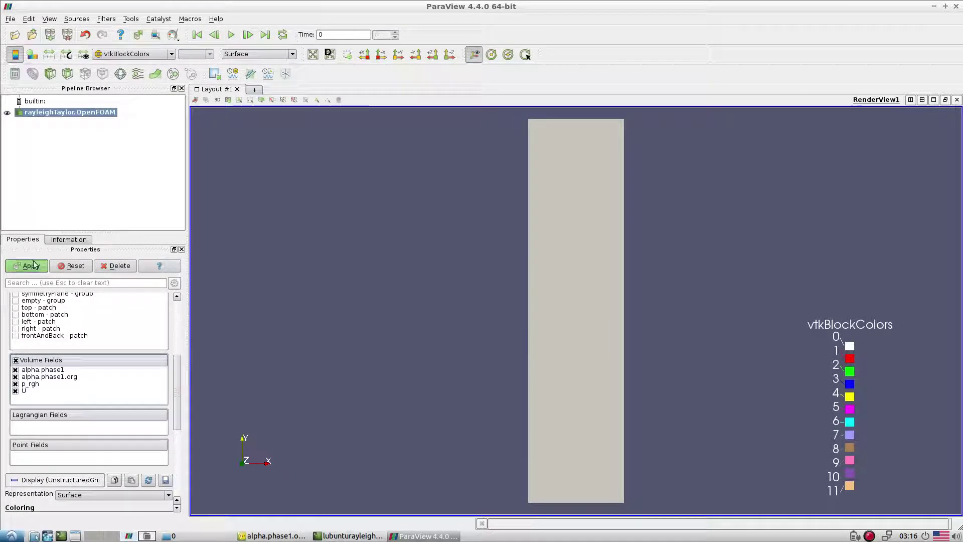
click(27, 265)
click(133, 53)
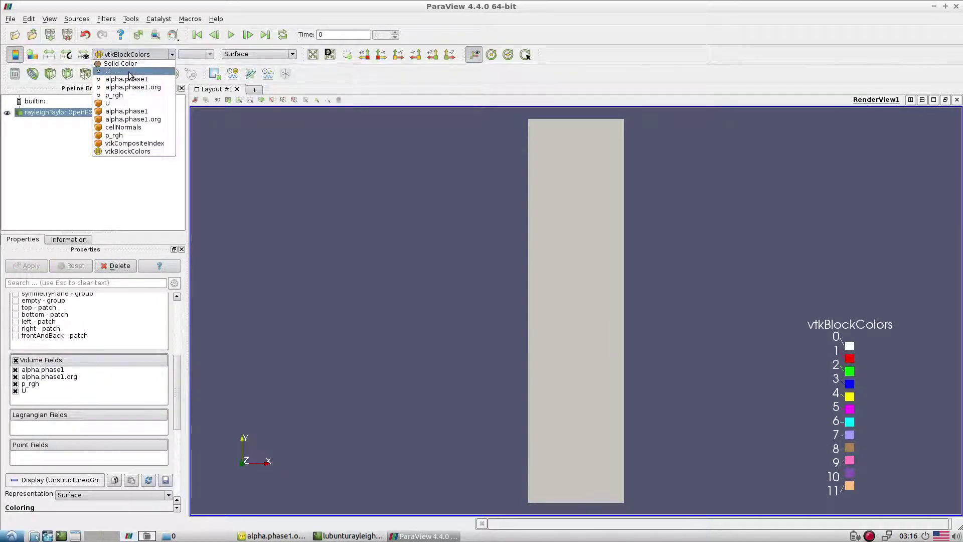
click(127, 79)
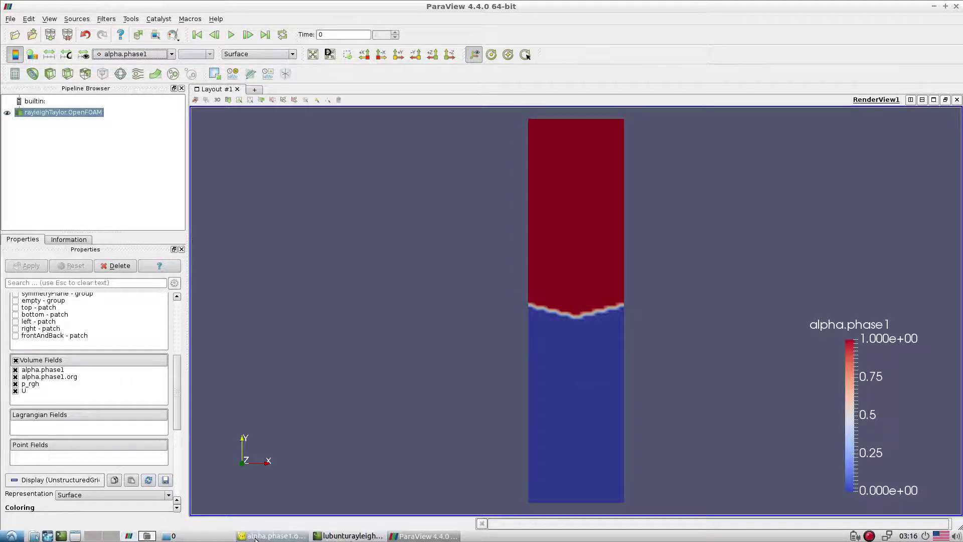
Copy the renumbering command from README.FIRST, stop paraFoam in the terminal and run renumberMesh -overwrite
click(290, 536)
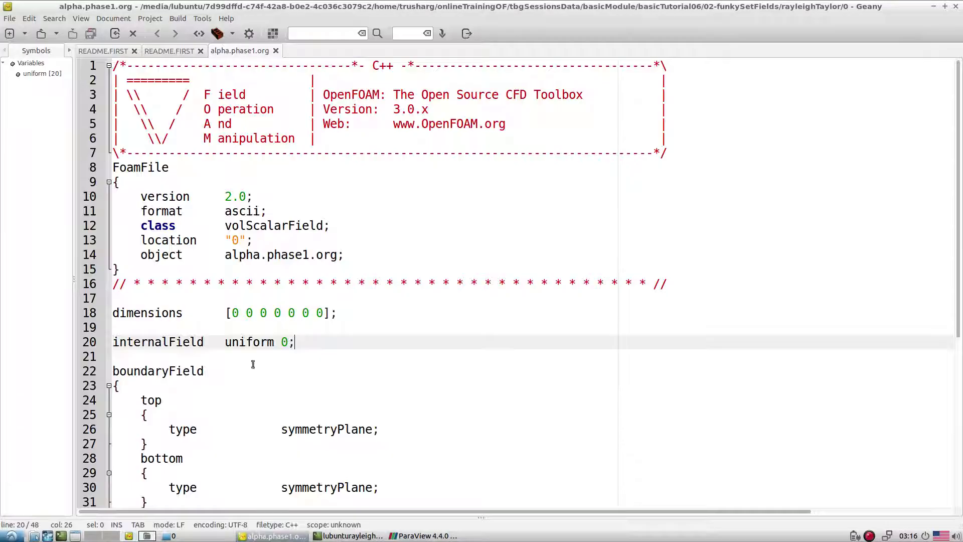
key(ctrl+Page_Up)
scroll(268, 301, down, 6)
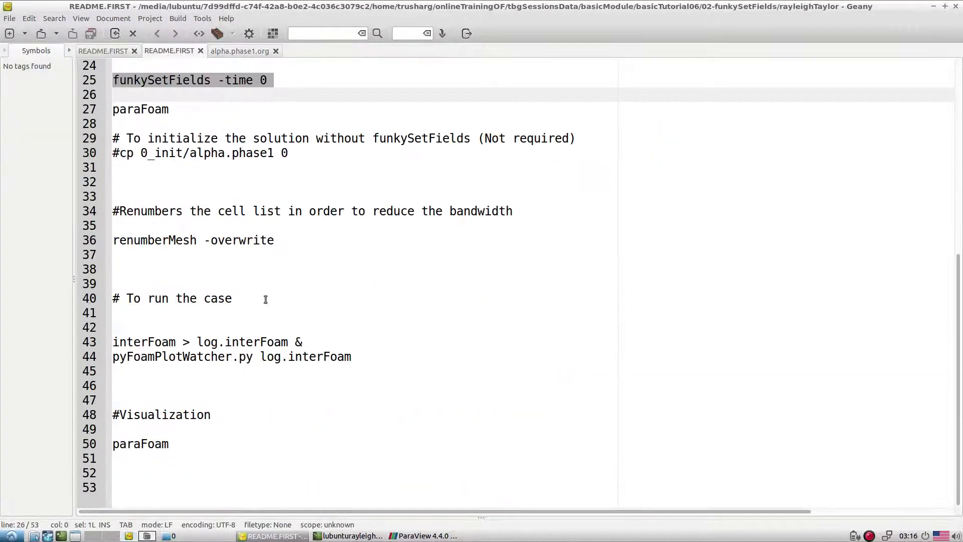
triple_click(180, 244)
click(371, 535)
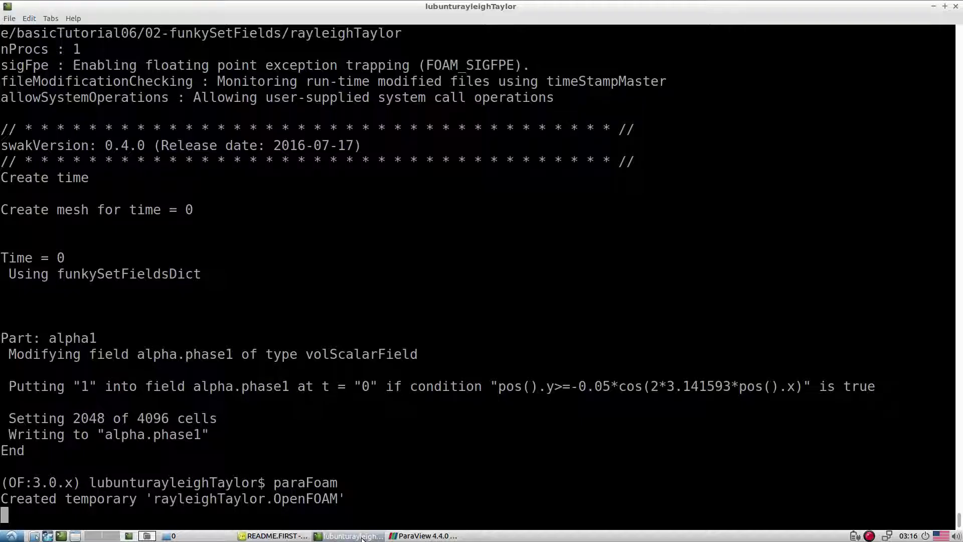
key(ctrl+c)
middle_click(410, 313)
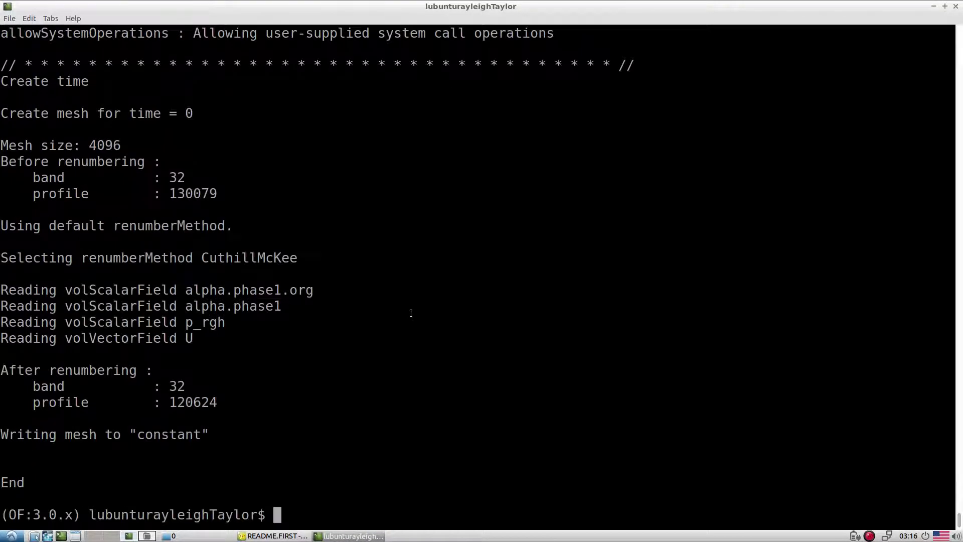
Copy the solver command from README.FIRST and run interFoam > log.interFoam & in the terminal
click(273, 536)
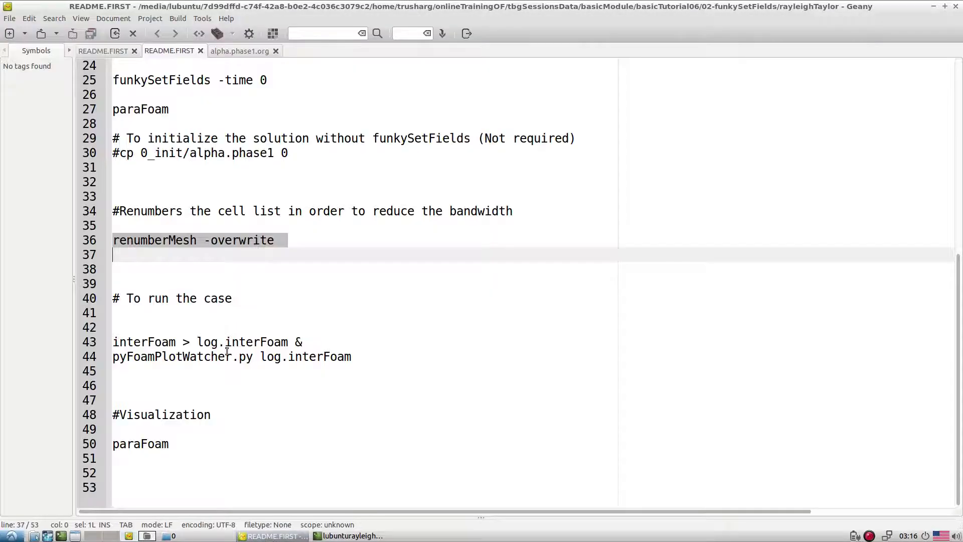
triple_click(196, 342)
click(350, 536)
middle_click(439, 381)
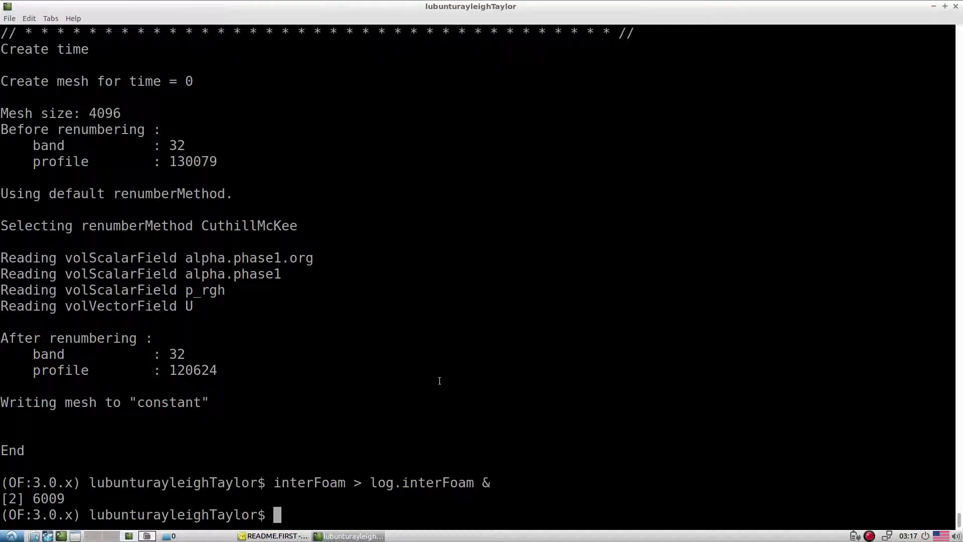
Follow the solver log with tailf log.interFoam and stop following it
text(tailf log.interFoam)
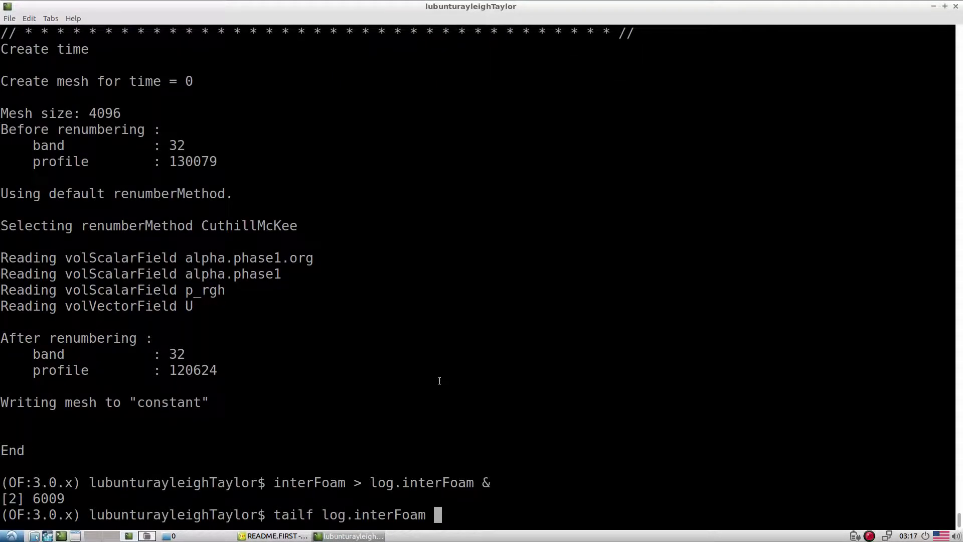
key(Return)
key(ctrl+c)
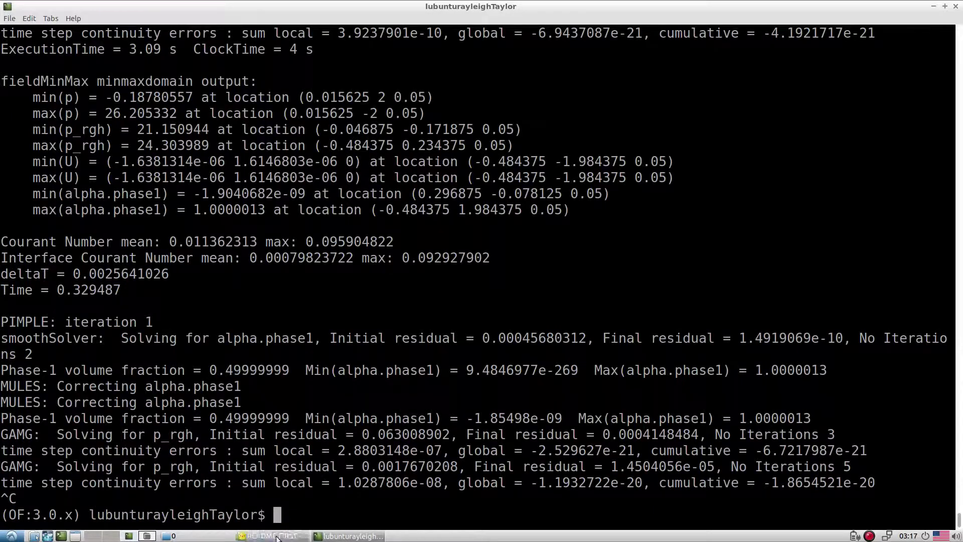
Browse to OpenFOAM/swak4Foam/Examples/FunkySetFields in the home folder and open setLowerHalfAndATube.funkySetFieldsDict in Geany
click(206, 537)
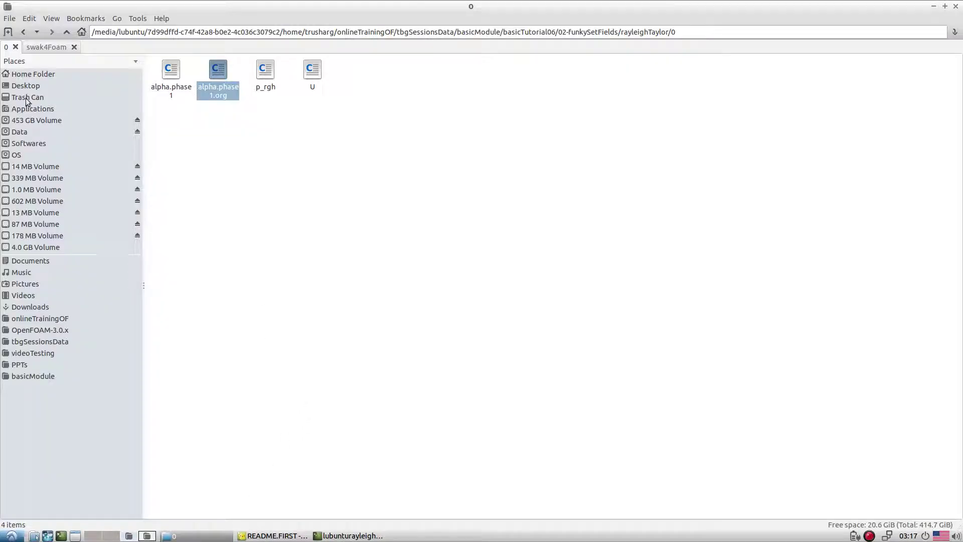
click(34, 75)
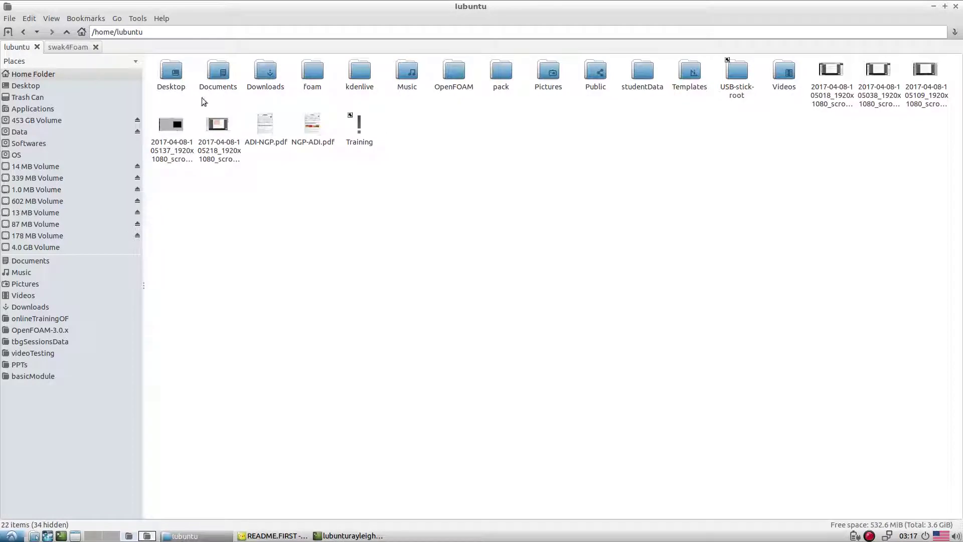
double_click(454, 85)
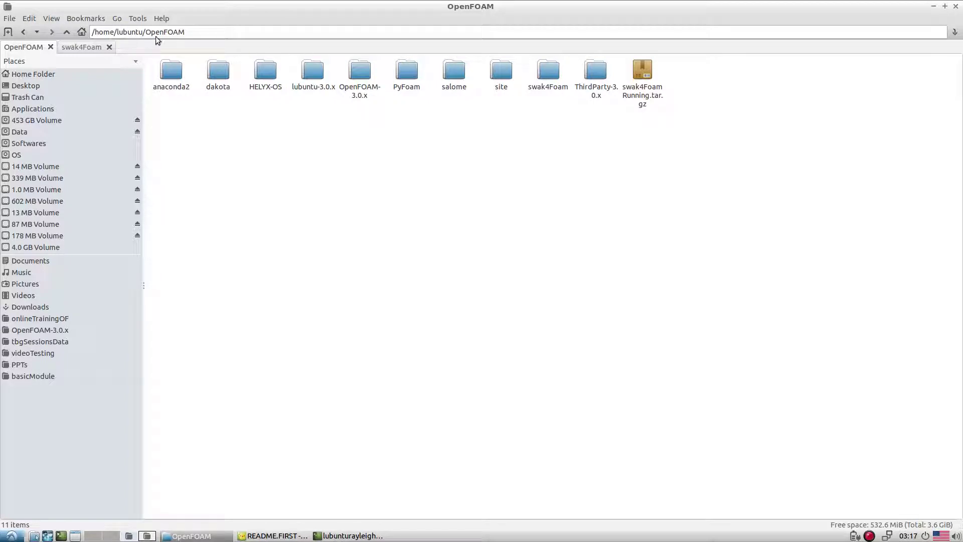
double_click(550, 91)
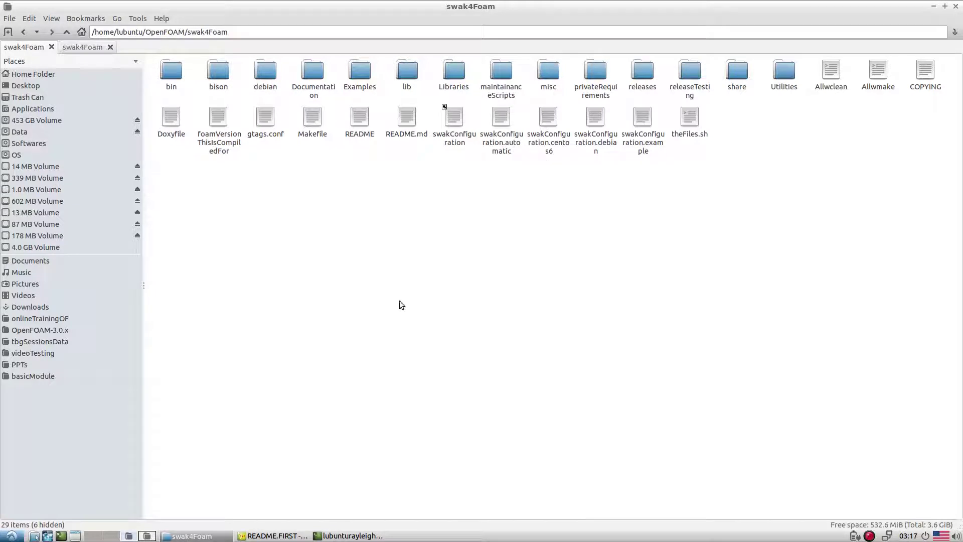
double_click(359, 89)
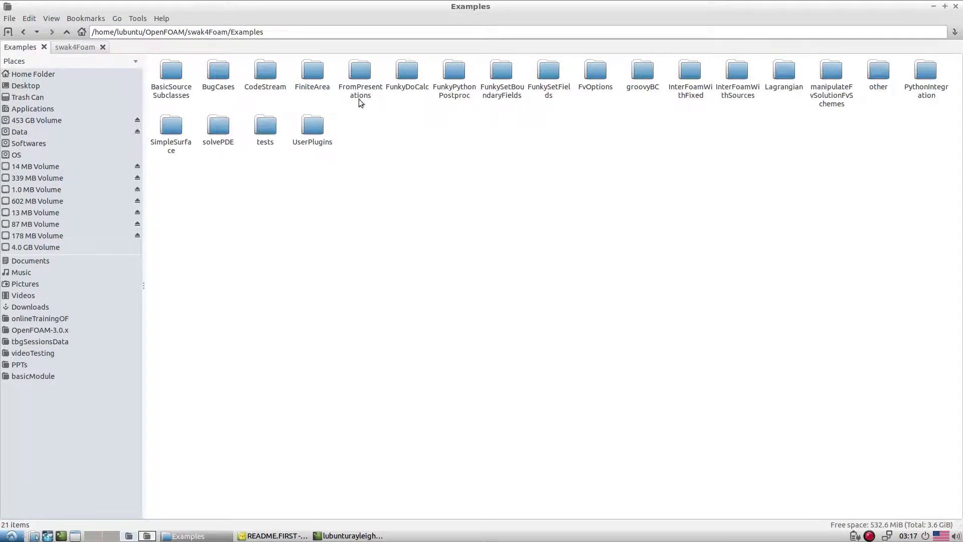
double_click(553, 95)
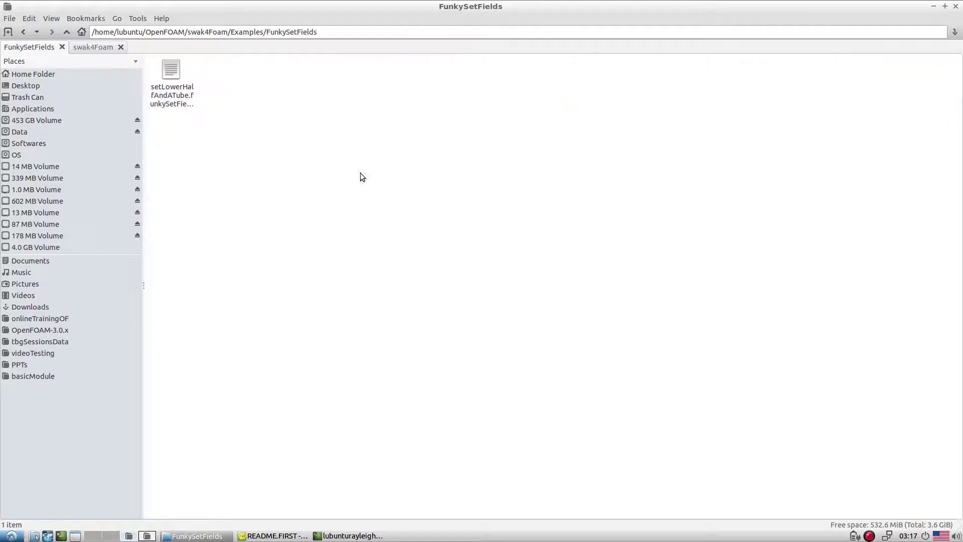
click(183, 97)
right_click(183, 98)
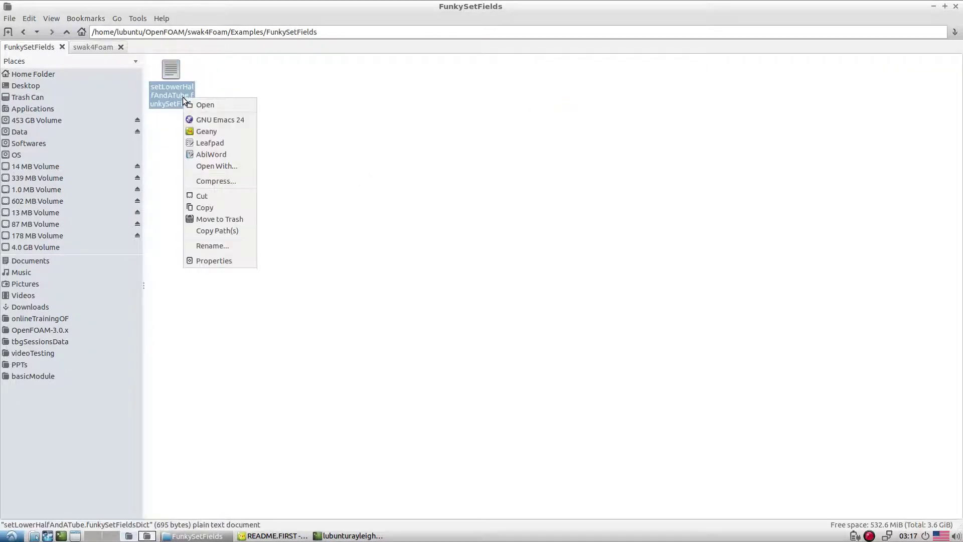
click(233, 129)
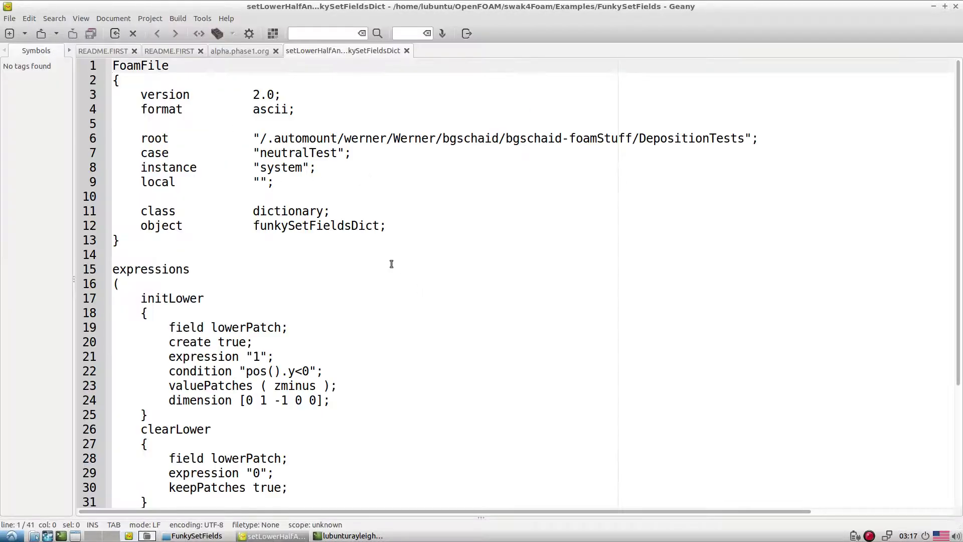
Examine the initLower, clearLower and setTube expressions and the header's object entry in the example funkySetFieldsDict
scroll(392, 264, down, 4)
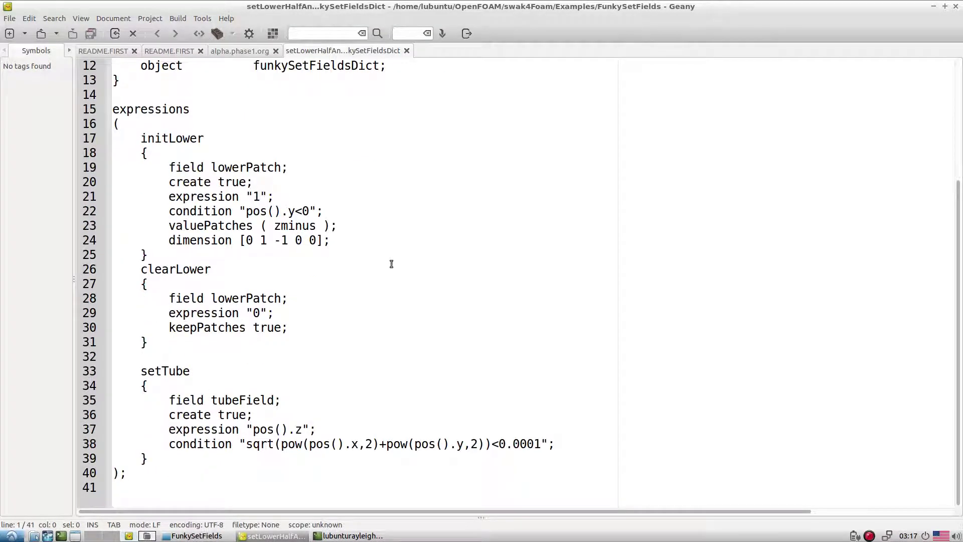
scroll(391, 263, up, 1)
scroll(391, 264, down, 1)
triple_click(268, 213)
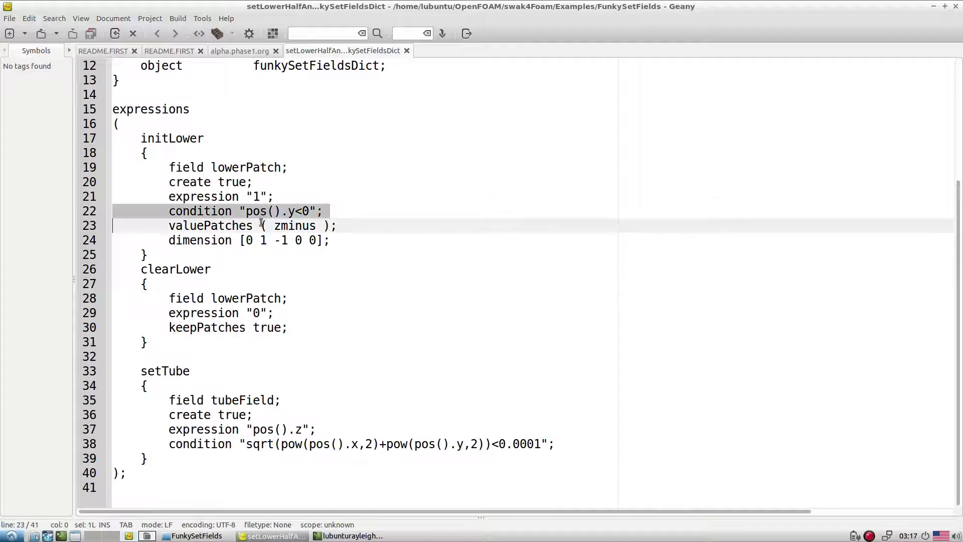
drag(170, 241, 93, 167)
click(347, 248)
click(300, 284)
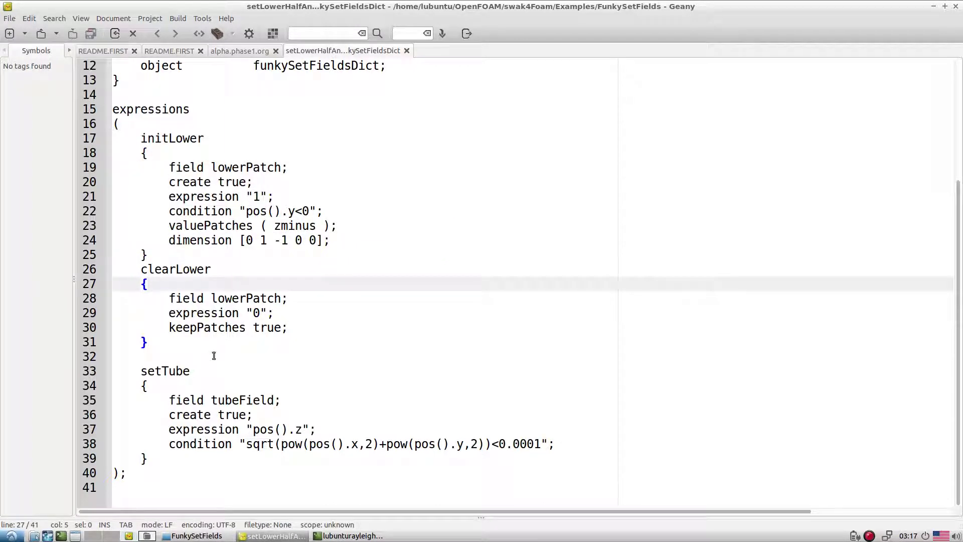
scroll(214, 355, up, 4)
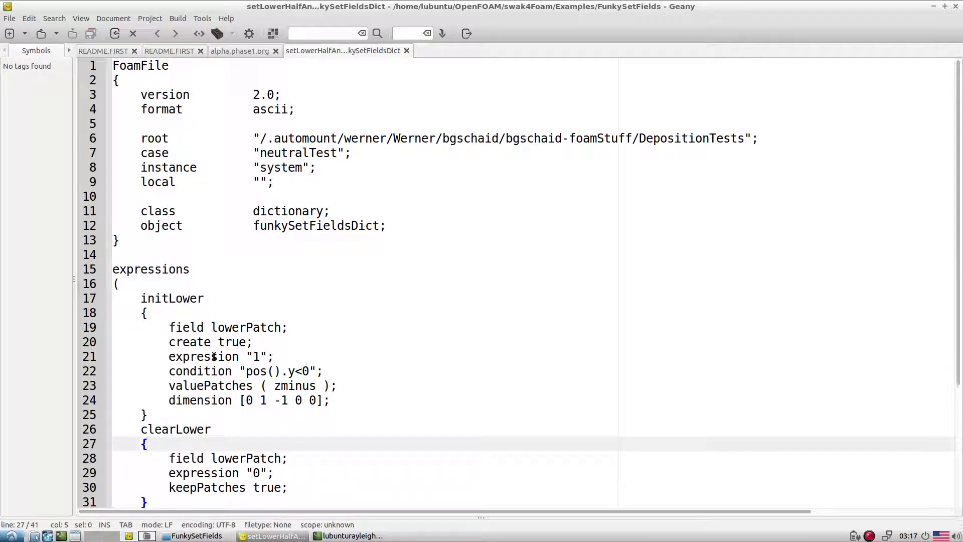
double_click(286, 227)
click(343, 274)
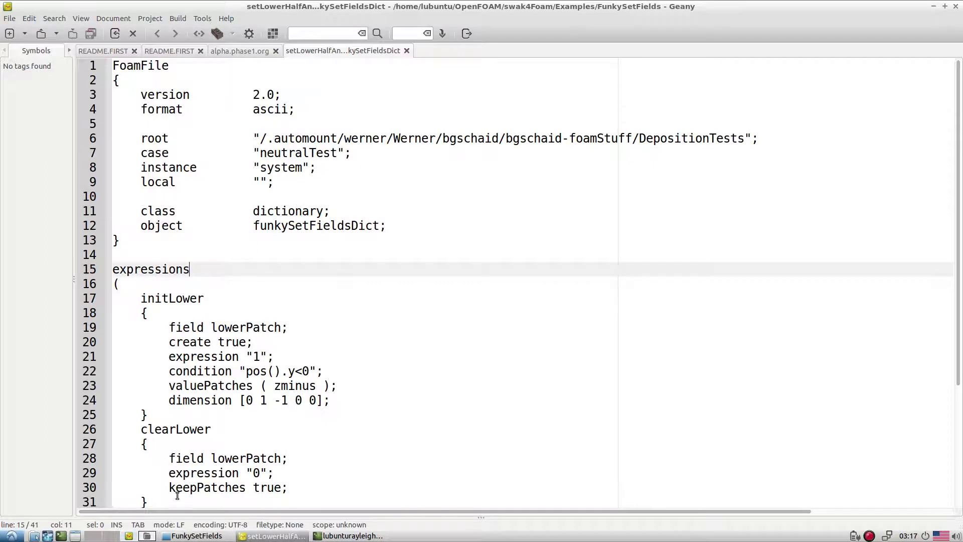
Browse to swak4Foam/Utilities/funkySetAreaFields in the file manager and open funkySetAreaFields.C in Geany
click(195, 535)
click(69, 32)
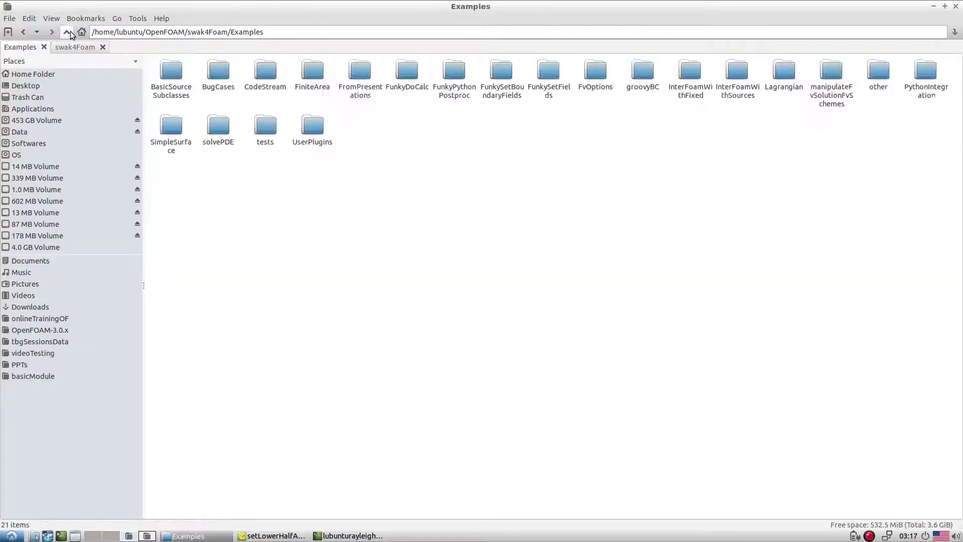
click(70, 33)
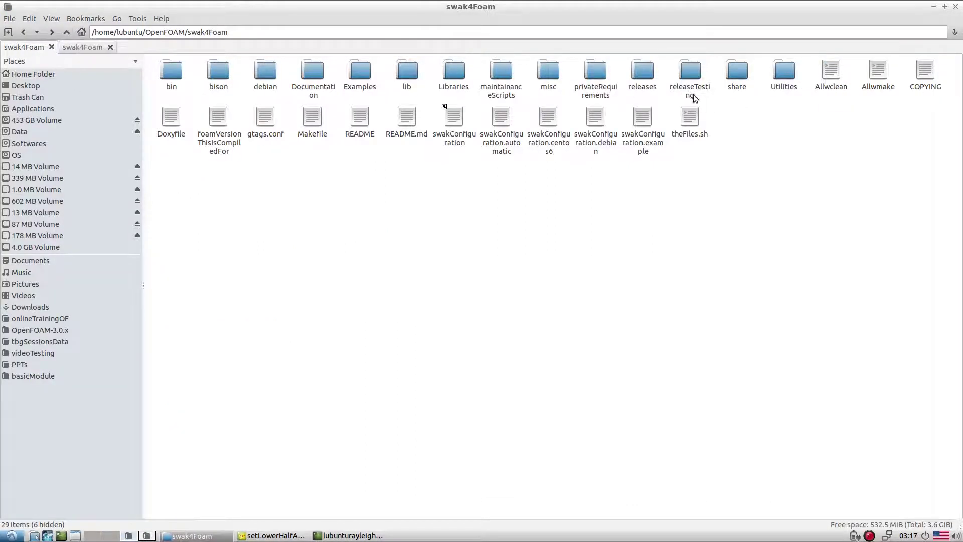
click(781, 84)
double_click(781, 84)
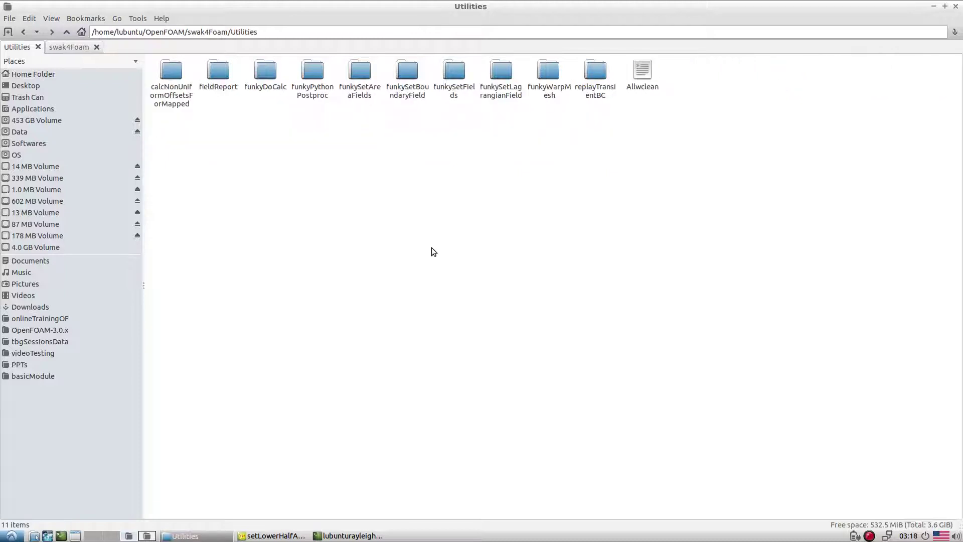
double_click(365, 95)
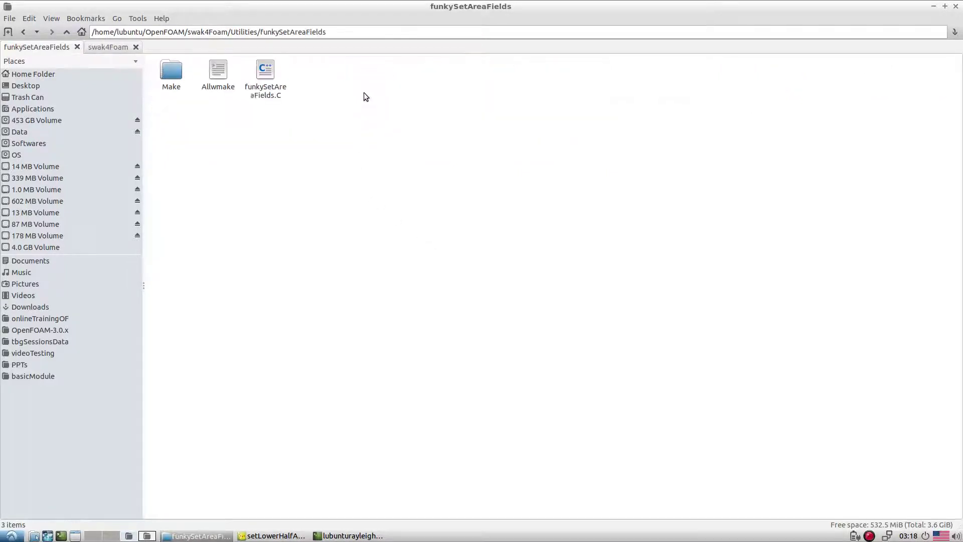
right_click(266, 95)
click(291, 129)
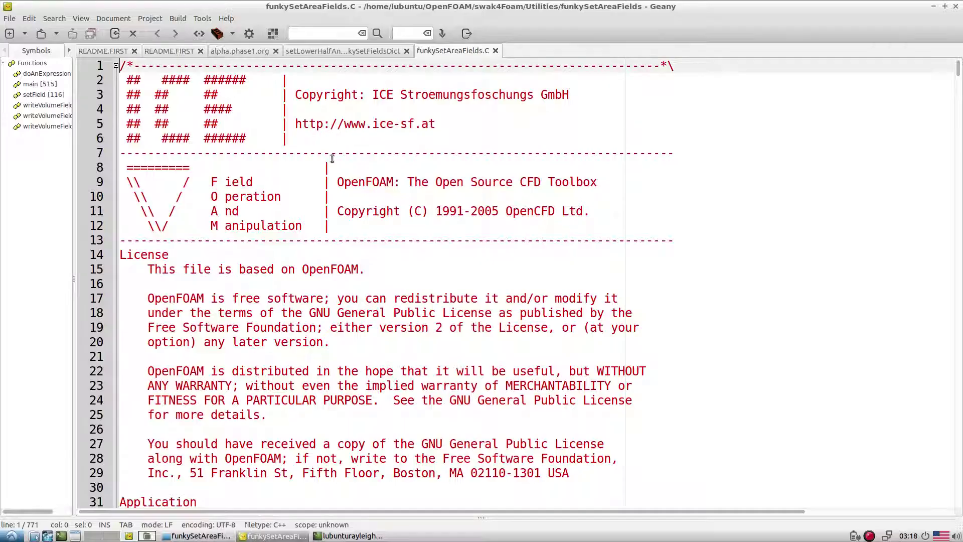
Look through the source code of funkySetAreaFields.C down to its end
scroll(340, 303, down, 20)
scroll(339, 303, down, 20)
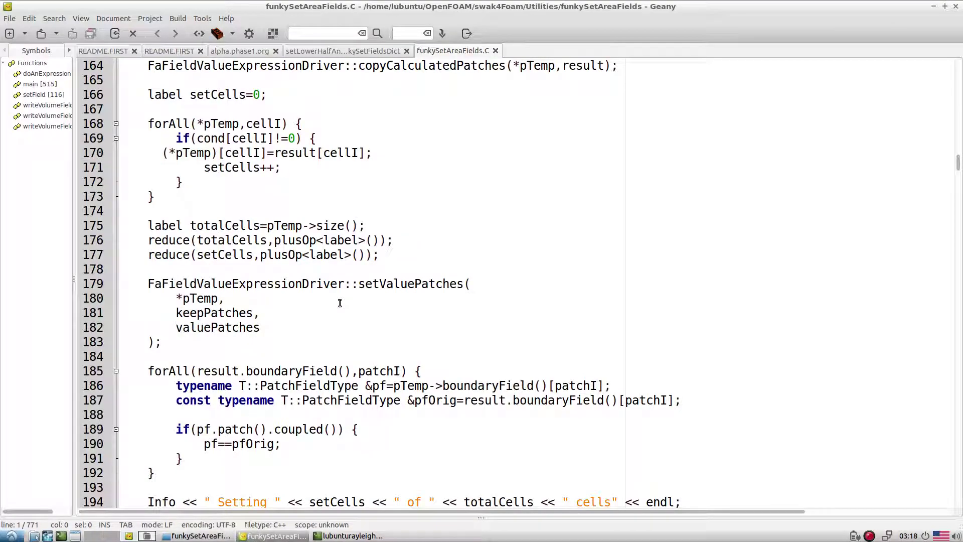
scroll(340, 303, down, 5)
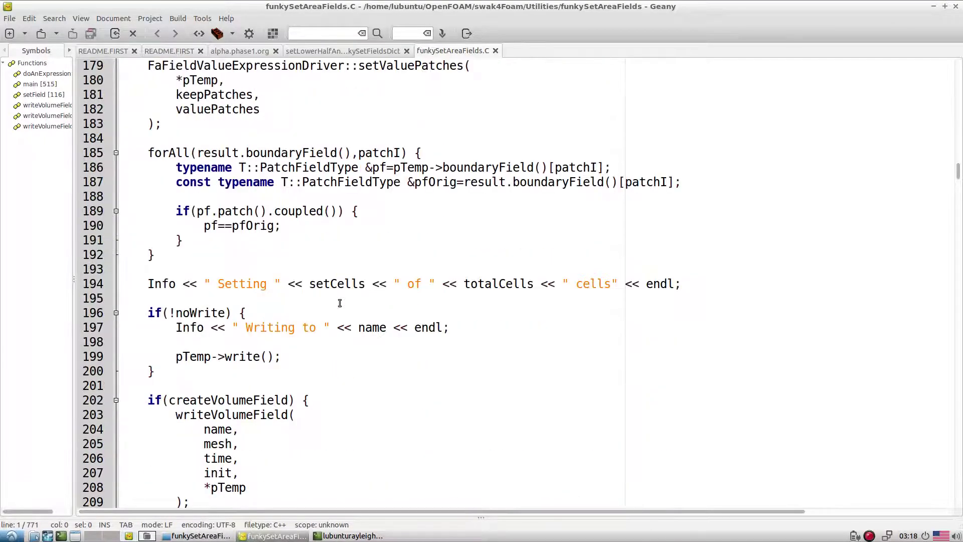
scroll(340, 303, down, 20)
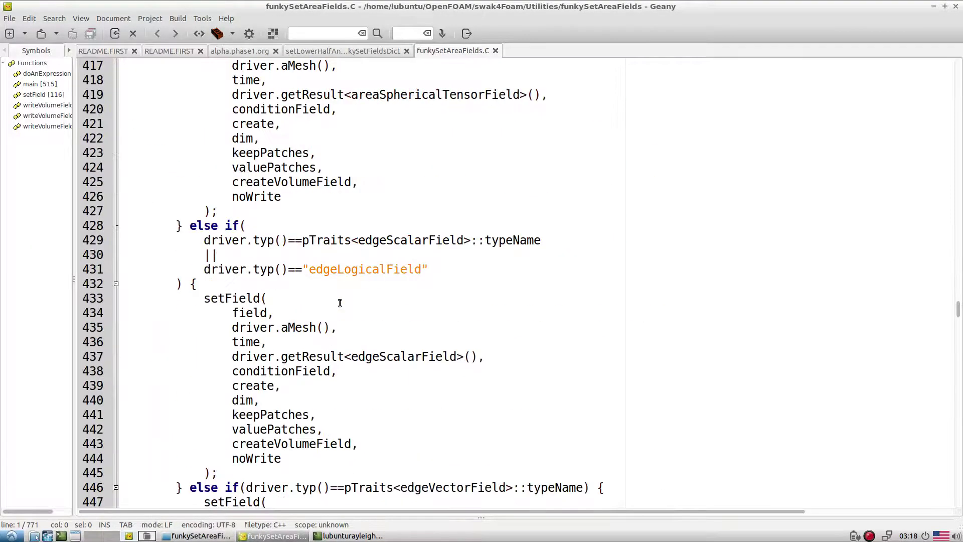
scroll(340, 303, down, 20)
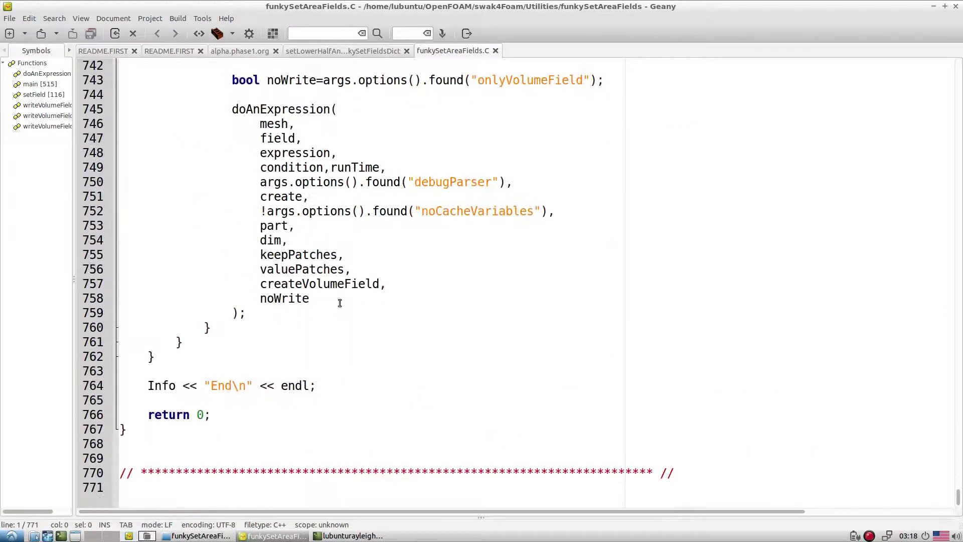
Close the two swak4Foam files, reload and close alpha.phase1.org, and close the case's README.FIRST, keeping the basicTutorial06 README.FIRST open
click(495, 51)
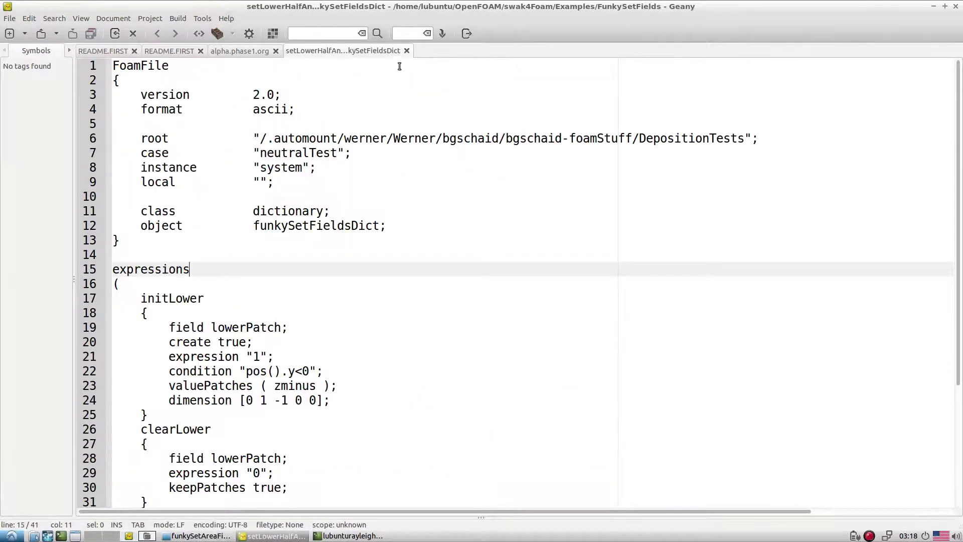
click(408, 51)
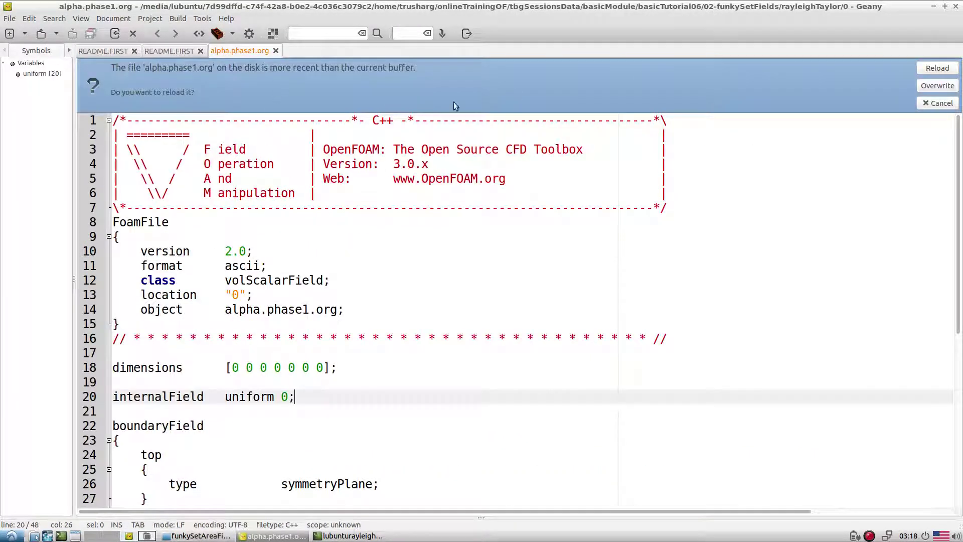
click(935, 70)
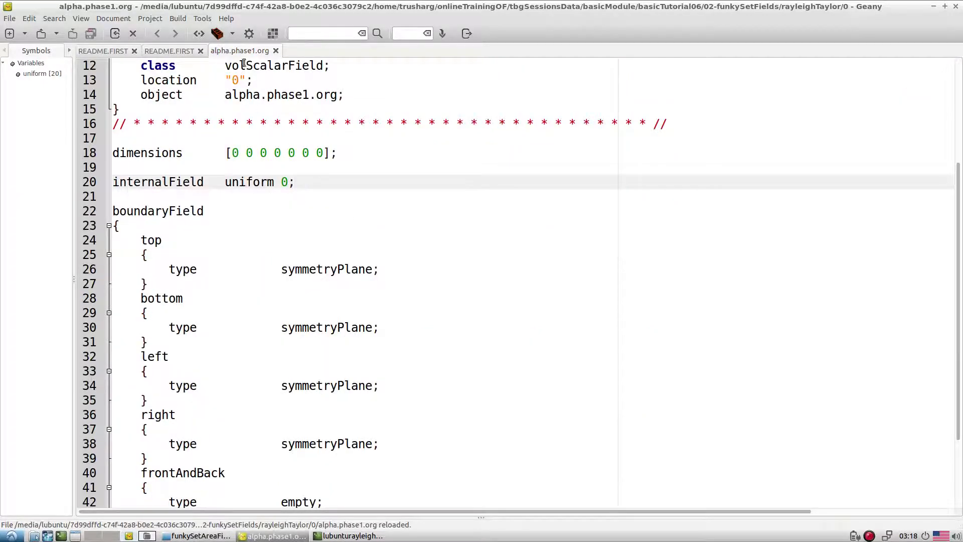
click(275, 50)
click(200, 50)
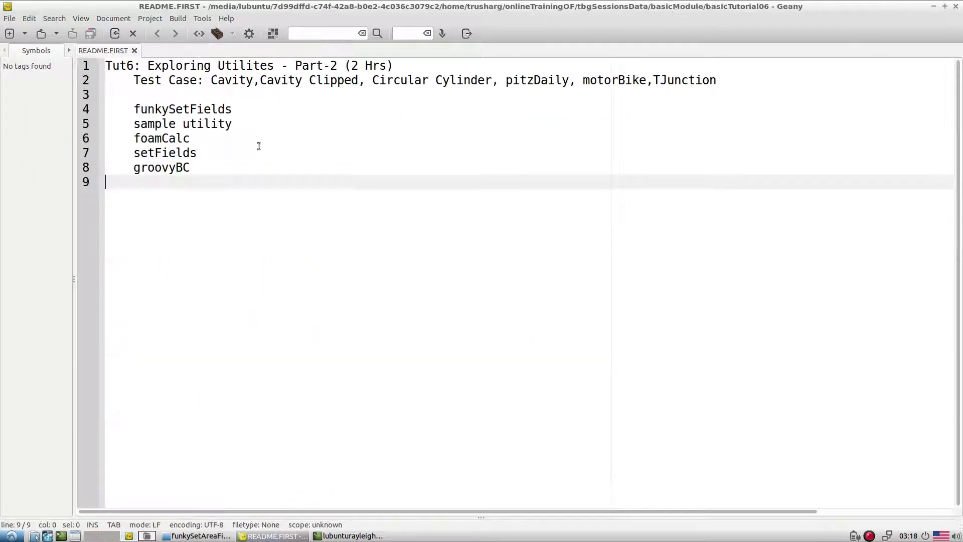
Launch paraFoam from the rayleighTaylor terminal and load the internal mesh with all volume fields
click(349, 535)
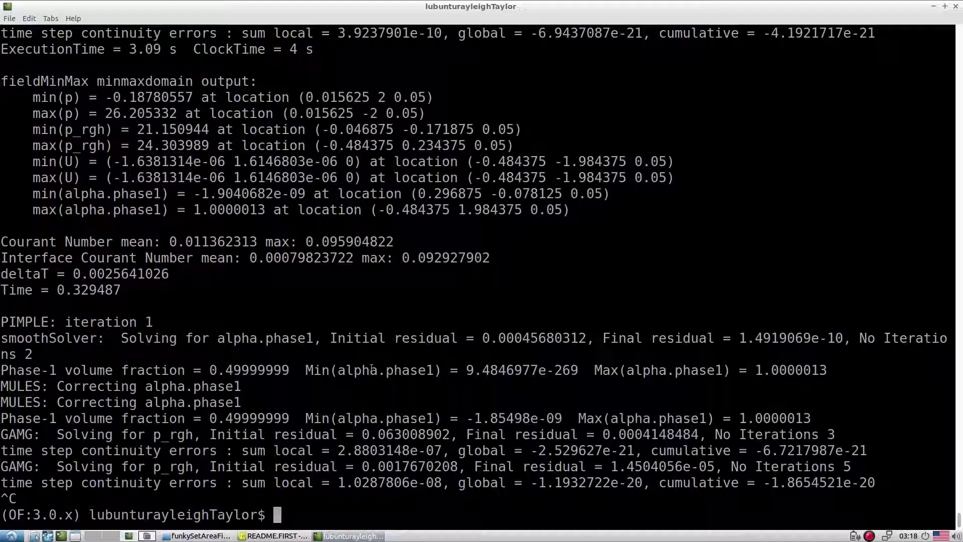
text(paraFoam)
key(Return)
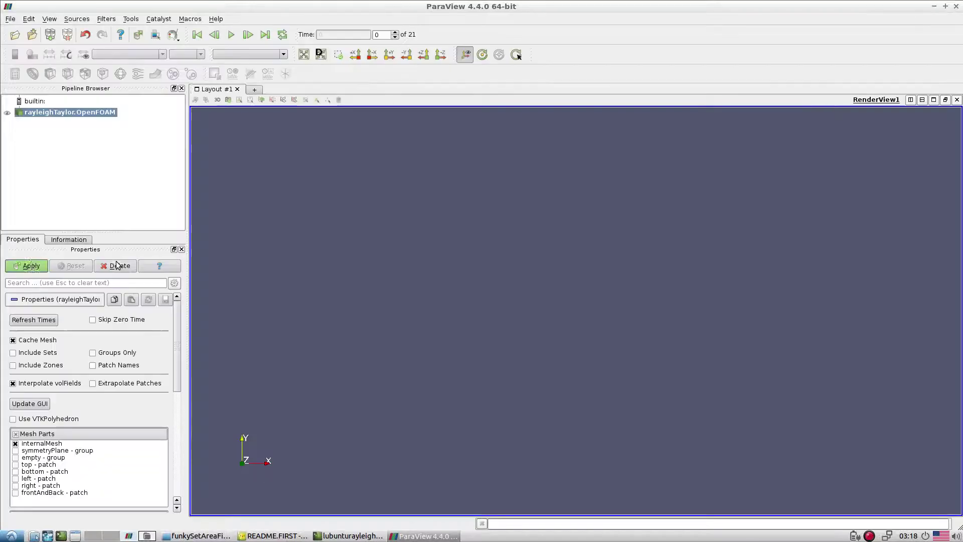
click(28, 266)
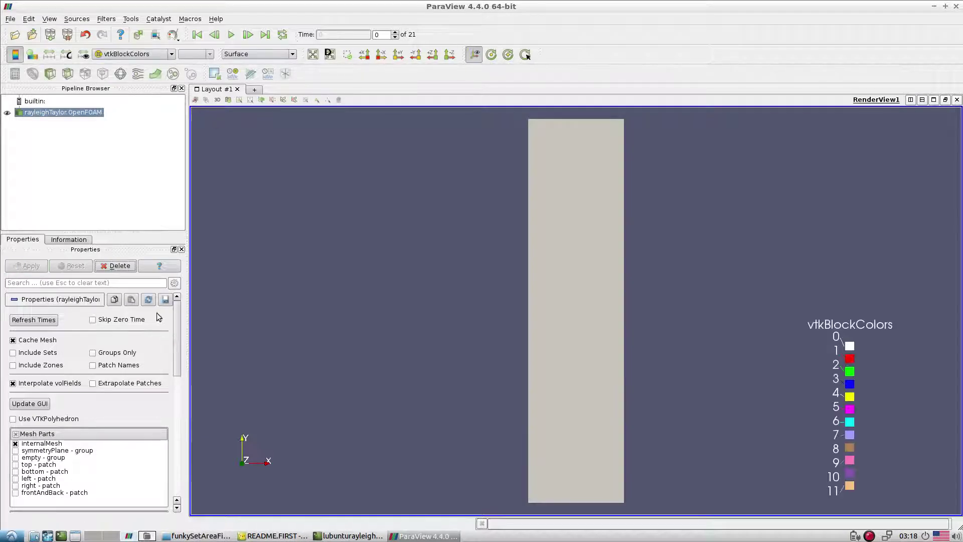
scroll(176, 331, down, 5)
click(16, 387)
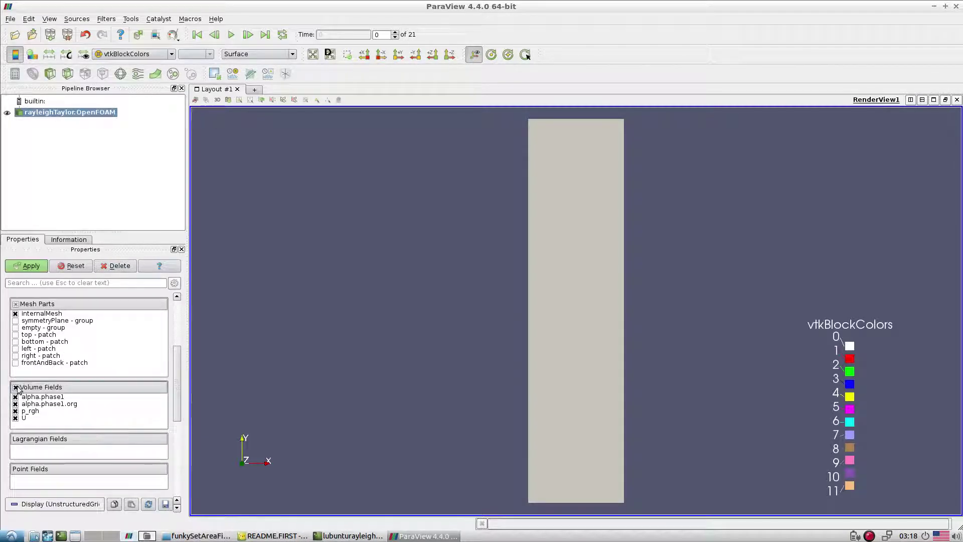
click(28, 265)
Colour the domain by the alpha.phase1 point field, play the animation over all time steps, and return to README.FIRST
click(126, 54)
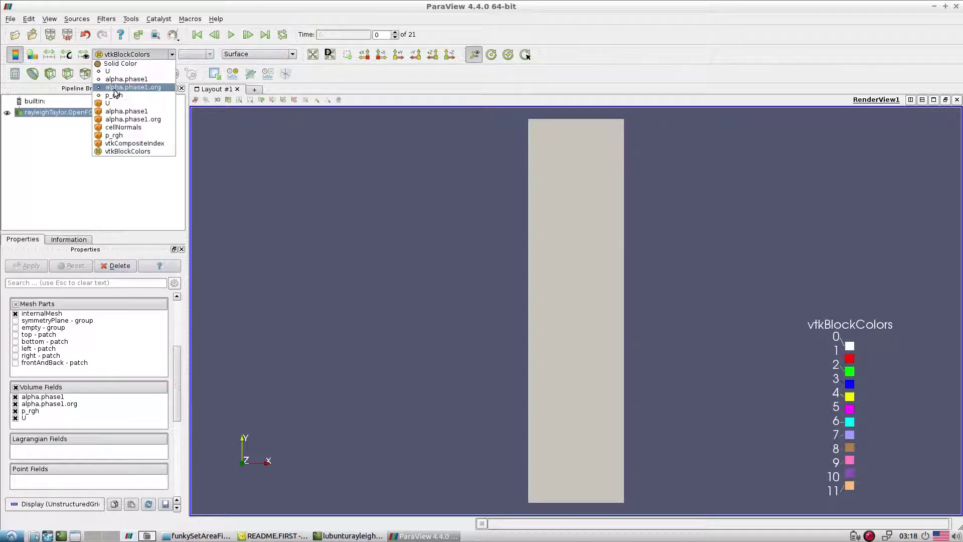
click(126, 79)
click(230, 34)
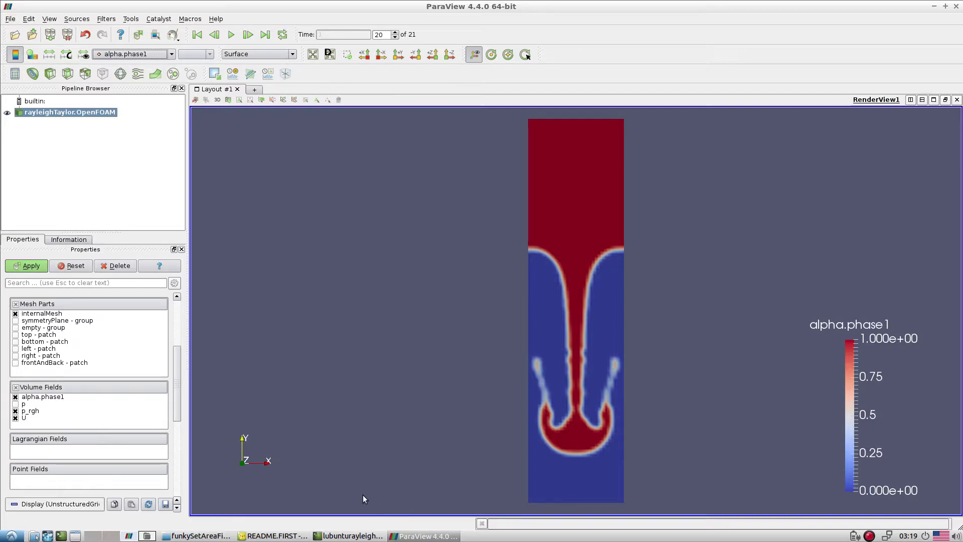
click(267, 536)
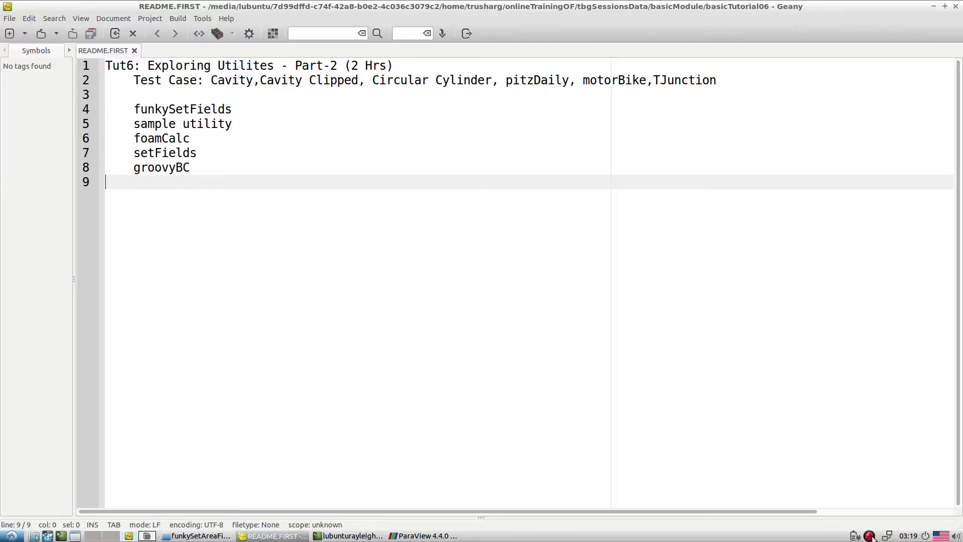